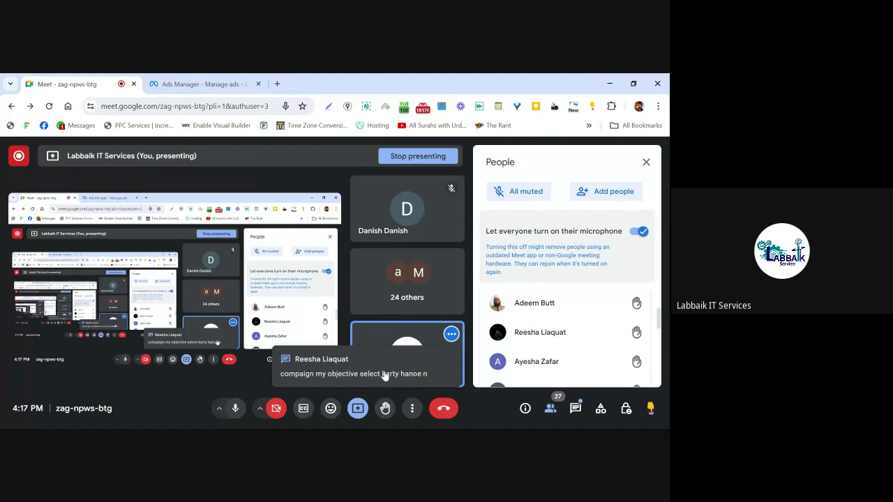
- Read the latest in-call chat messages and look through the meeting's raised hands and contributors
{"action": "mouse_move", "coordinate": [536, 356]}
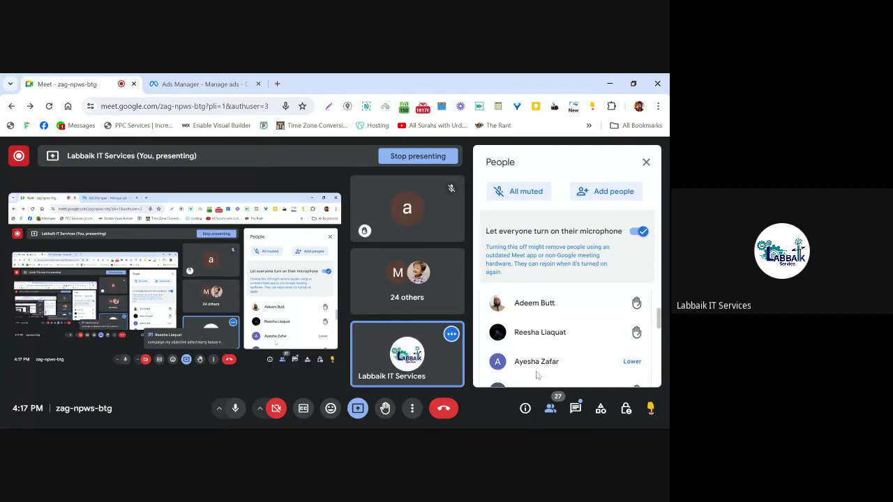
{"action": "left_click", "coordinate": [575, 410]}
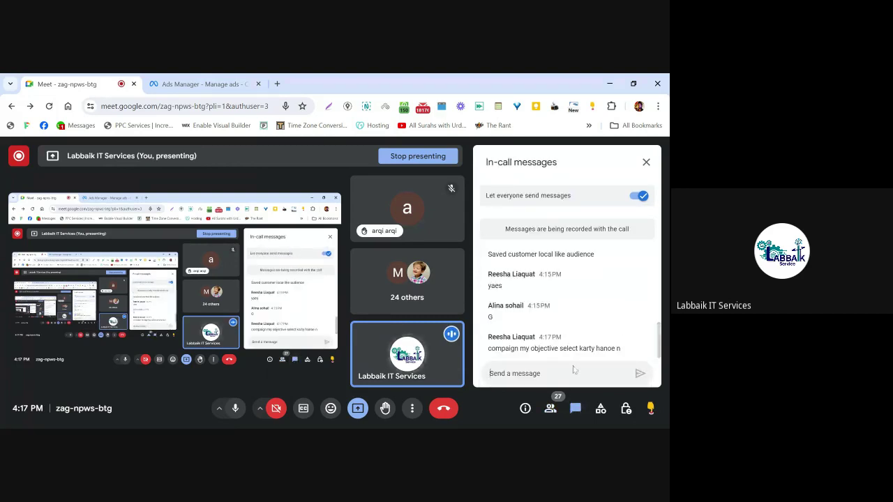
{"action": "left_click", "coordinate": [551, 409]}
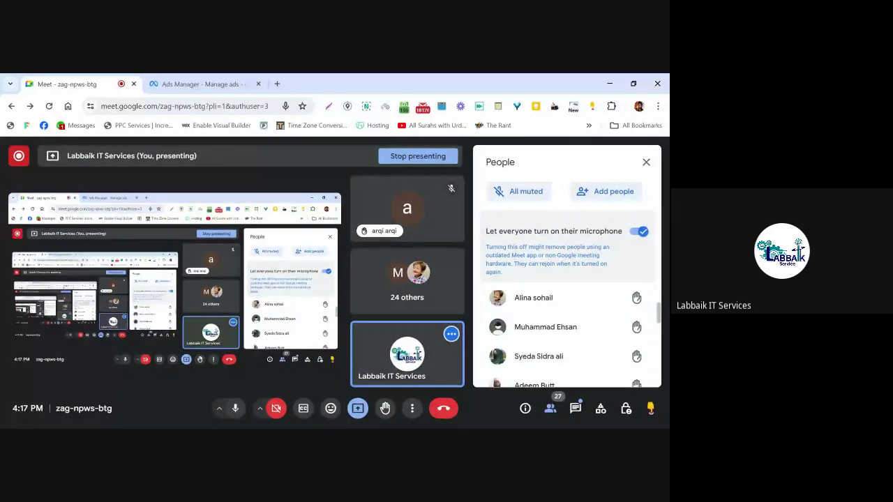
{"action": "scroll", "coordinate": [546, 321], "scroll_direction": "down", "scroll_amount": 10}
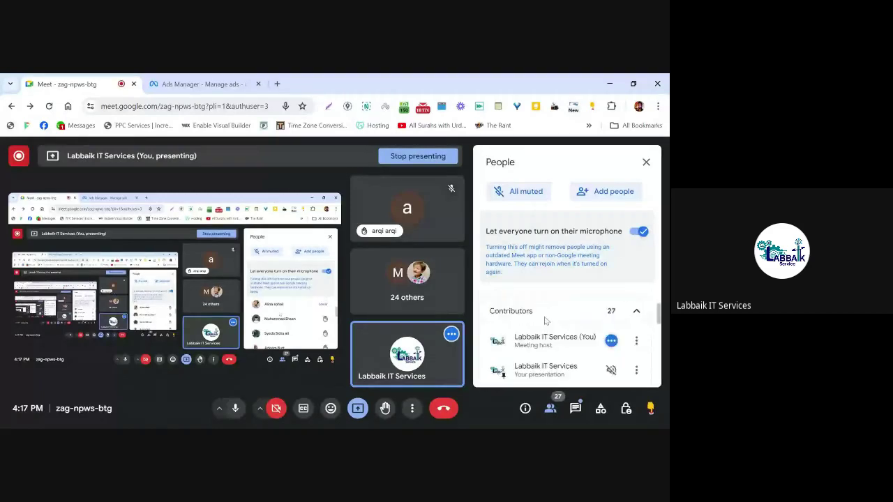
{"action": "scroll", "coordinate": [545, 321], "scroll_direction": "up", "scroll_amount": 3}
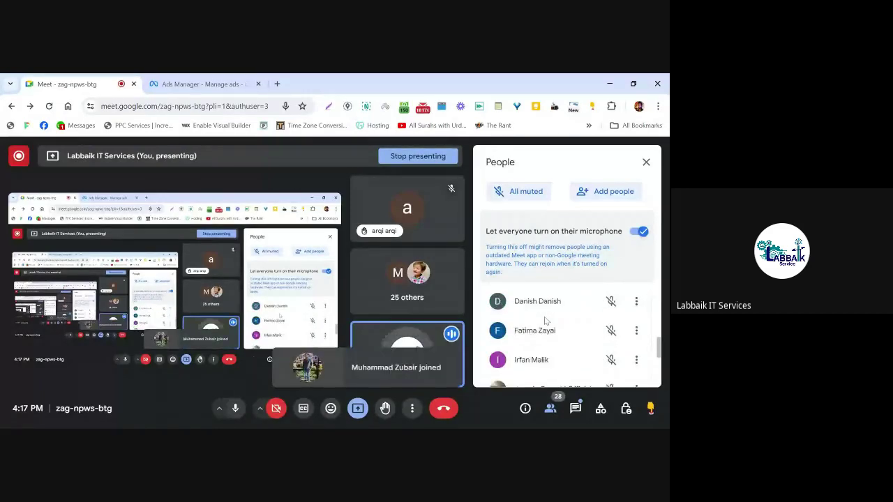
{"action": "scroll", "coordinate": [545, 321], "scroll_direction": "up", "scroll_amount": 5}
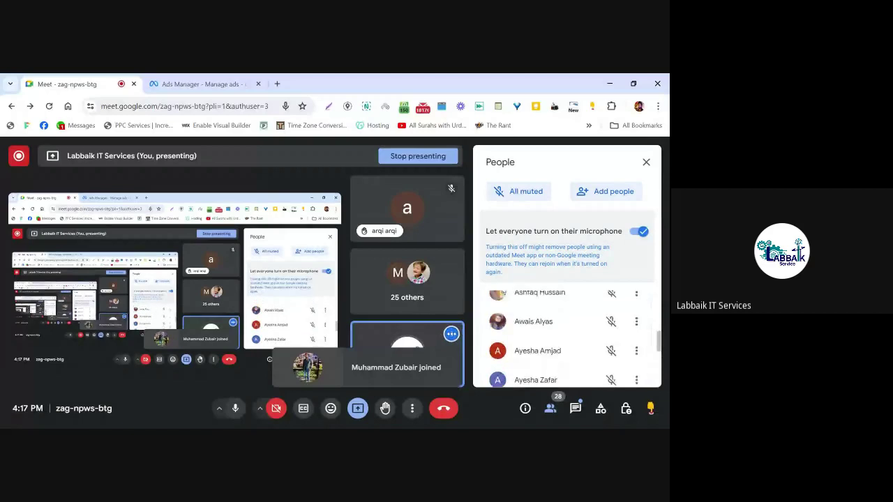
{"action": "scroll", "coordinate": [546, 321], "scroll_direction": "up", "scroll_amount": 1}
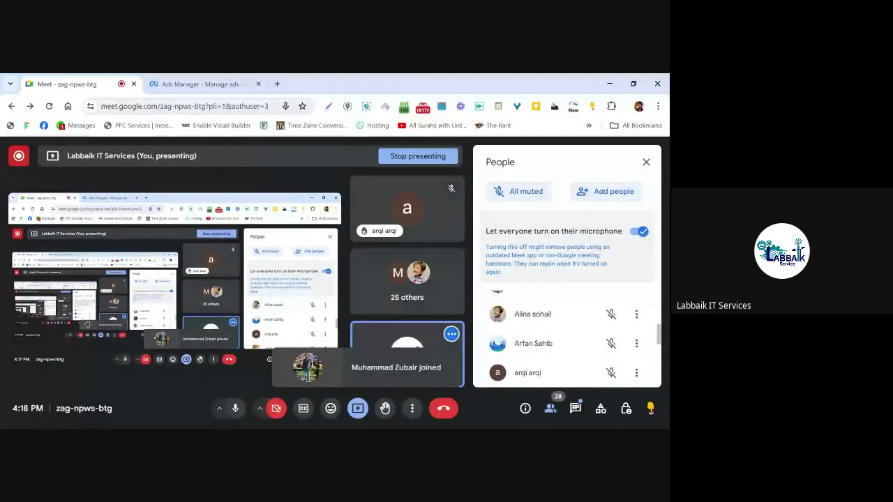
{"action": "scroll", "coordinate": [546, 321], "scroll_direction": "up", "scroll_amount": 3}
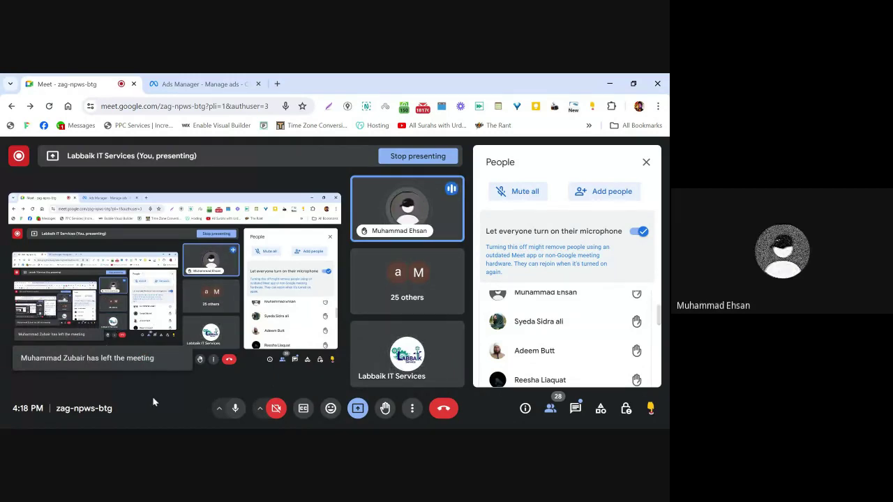
- Switch to Meta Ads Manager and view the account's ad sets, ads and campaigns lists in turn
{"action": "left_click", "coordinate": [197, 83]}
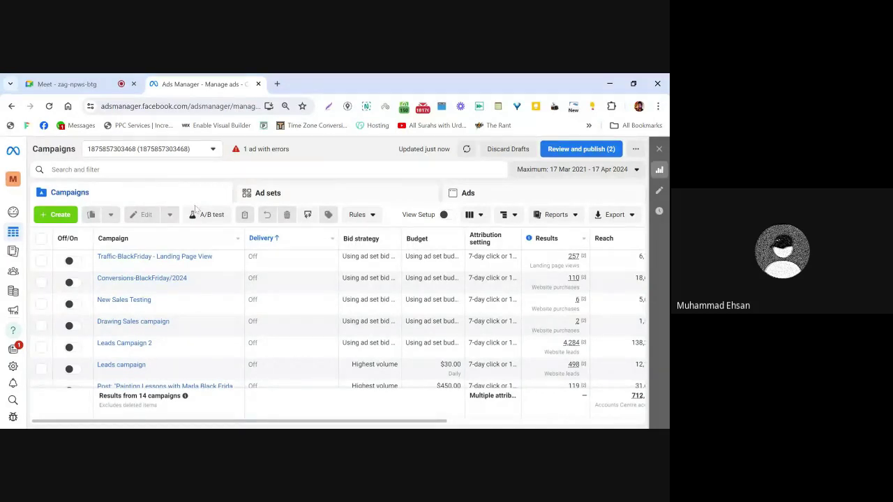
{"action": "left_click", "coordinate": [286, 200]}
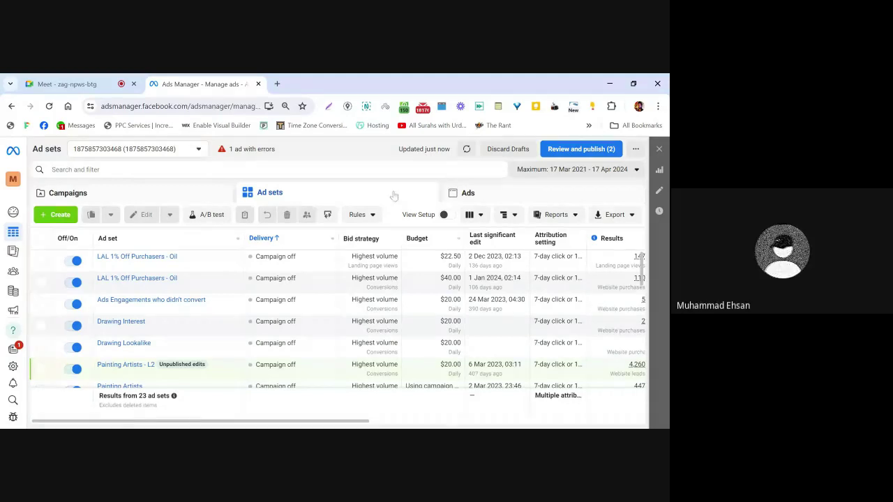
{"action": "left_click", "coordinate": [492, 192]}
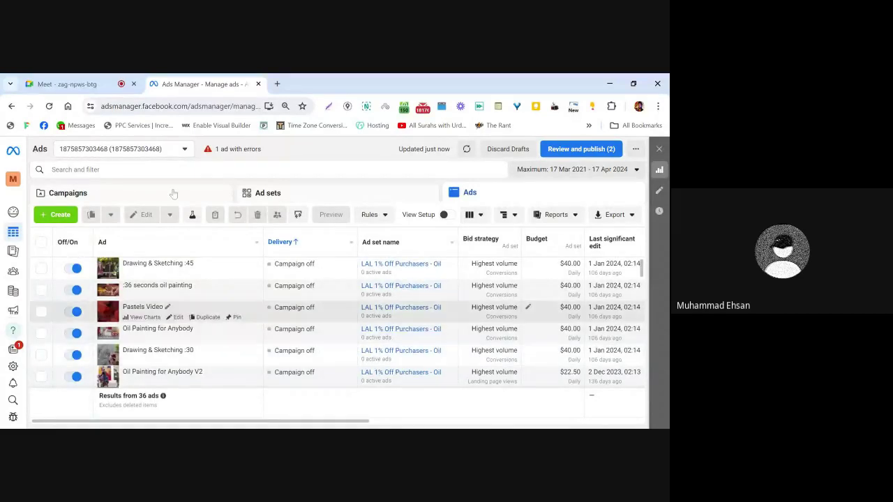
{"action": "left_click", "coordinate": [145, 198]}
{"action": "left_click", "coordinate": [66, 84]}
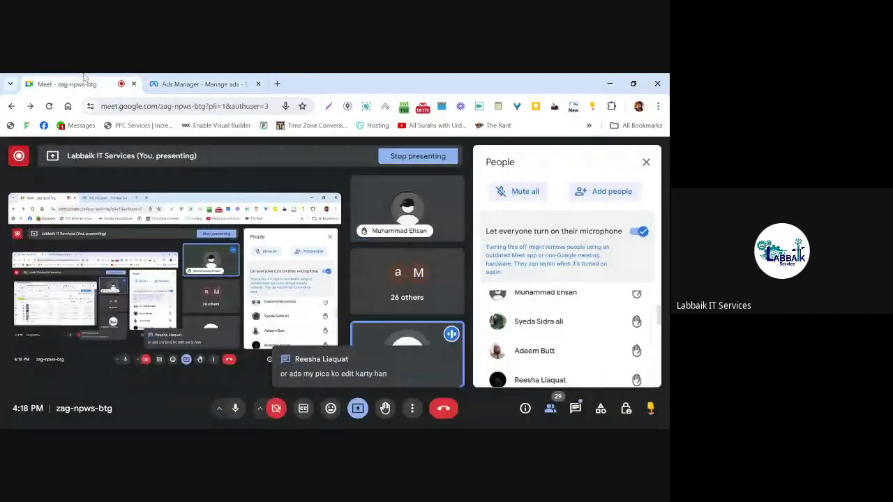
{"action": "left_click", "coordinate": [195, 84]}
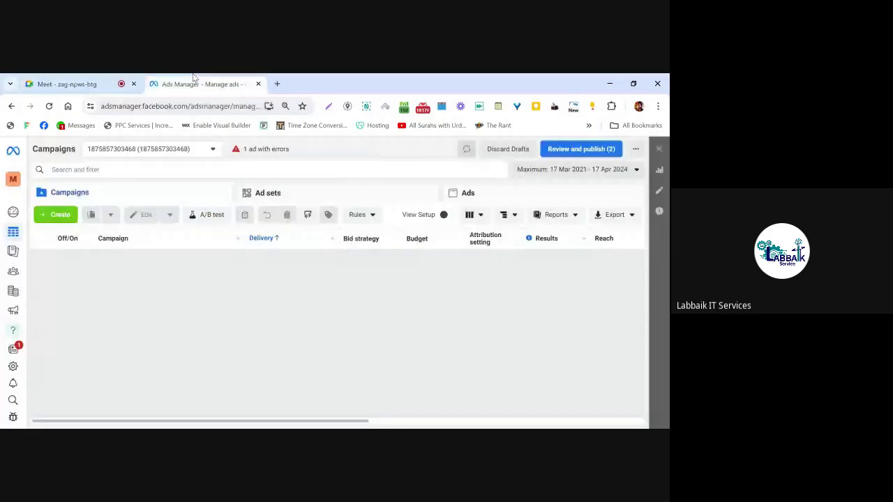
- Open the first "LAL 1% Off Purchasers - Oil" ad set for editing and examine its budget scheduling and audience targeting settings
{"action": "left_click", "coordinate": [320, 194]}
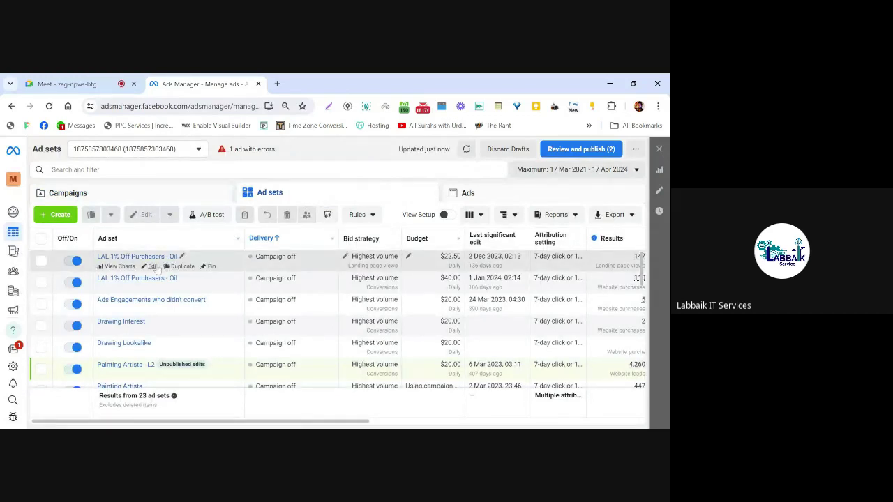
{"action": "left_click", "coordinate": [151, 267]}
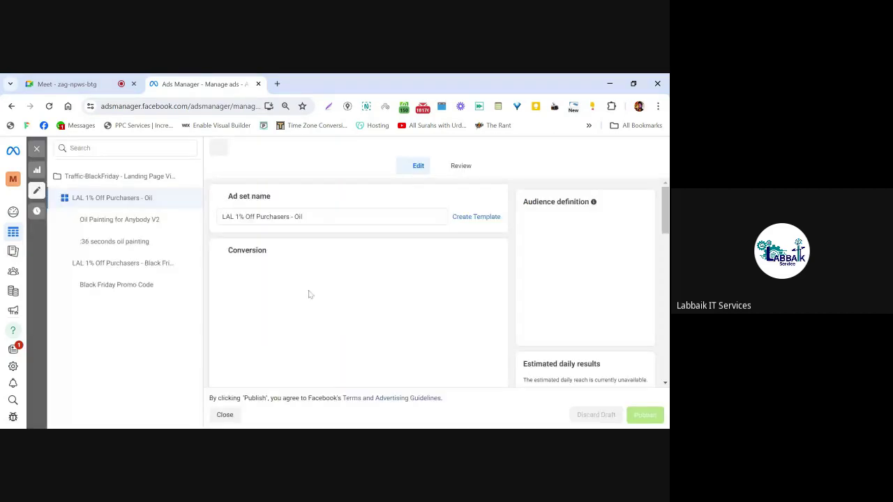
{"action": "scroll", "coordinate": [289, 234], "scroll_direction": "down", "scroll_amount": 10}
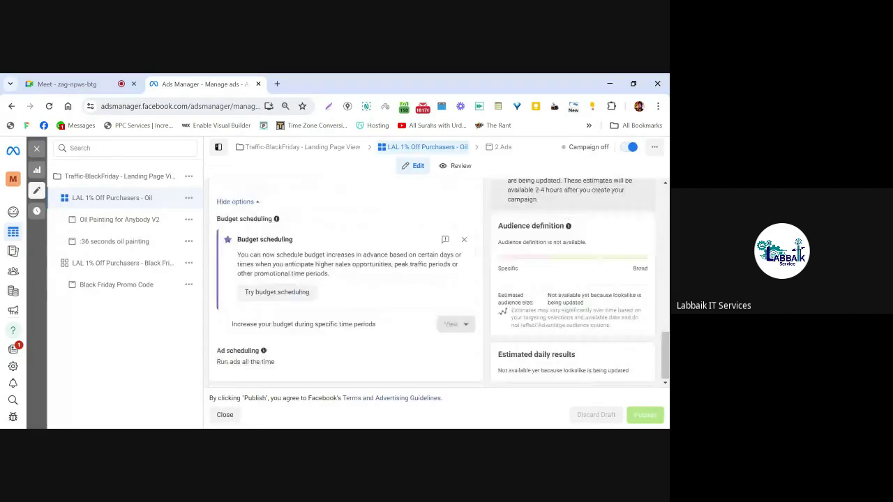
{"action": "scroll", "coordinate": [346, 279], "scroll_direction": "down", "scroll_amount": 5}
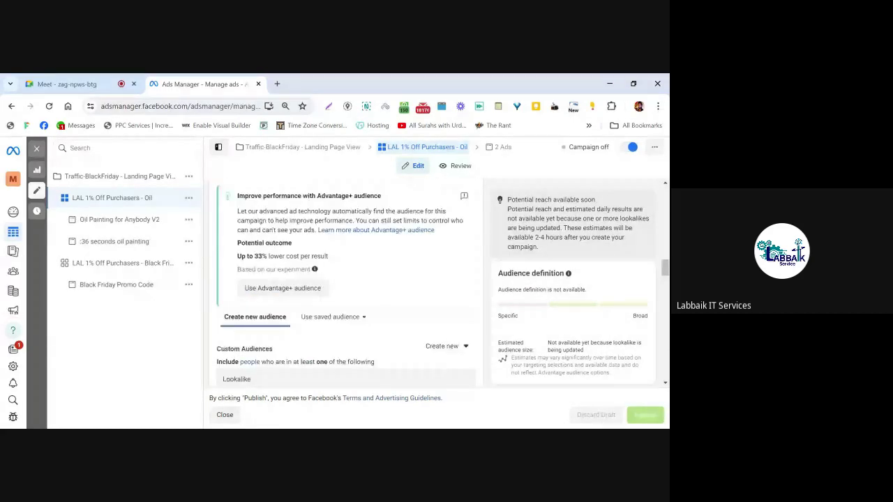
{"action": "scroll", "coordinate": [302, 274], "scroll_direction": "down", "scroll_amount": 3}
{"action": "scroll", "coordinate": [302, 275], "scroll_direction": "down", "scroll_amount": 2}
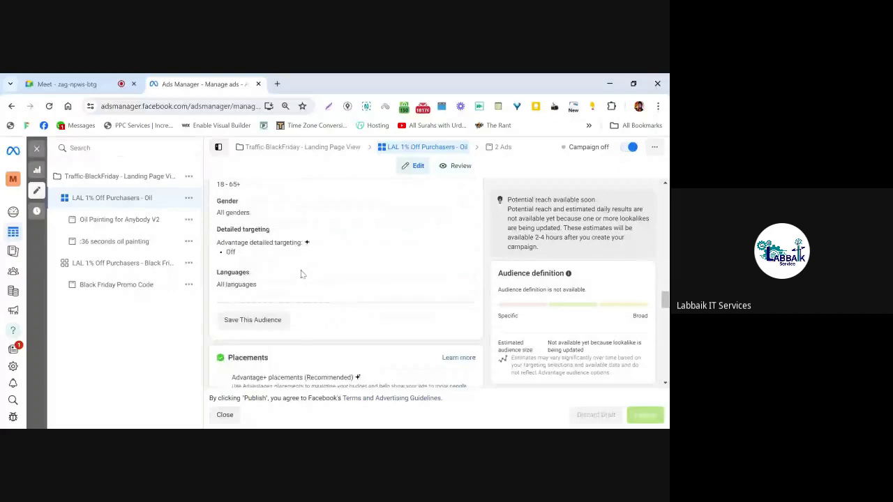
- Switch back to the Google Meet call and look through the raised hands and contributors in the participant list
{"action": "left_click", "coordinate": [74, 78]}
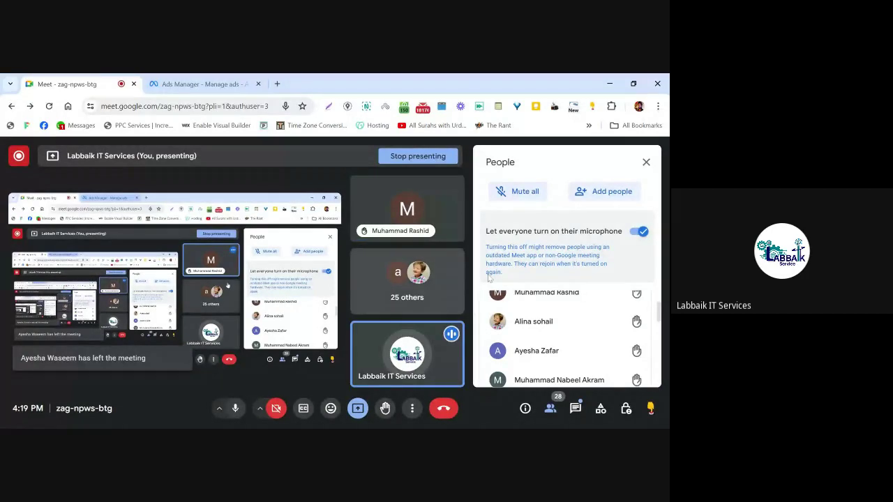
{"action": "scroll", "coordinate": [488, 278], "scroll_direction": "down", "scroll_amount": 2}
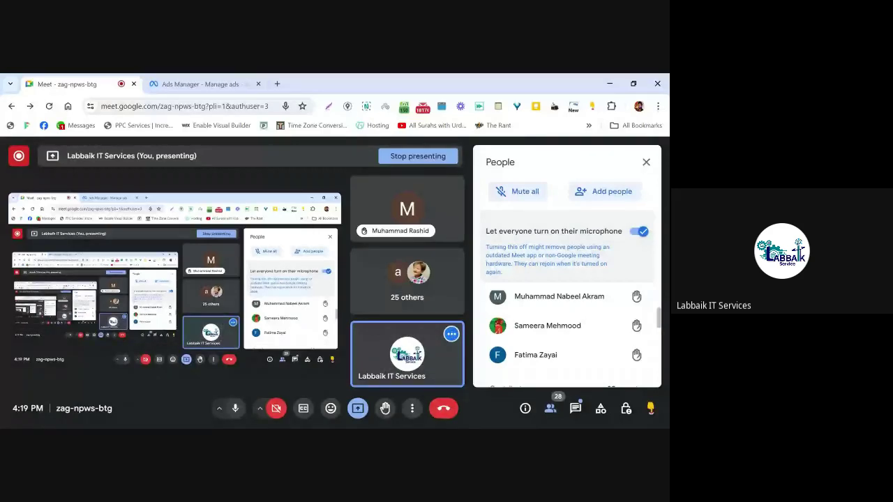
{"action": "mouse_move", "coordinate": [538, 367]}
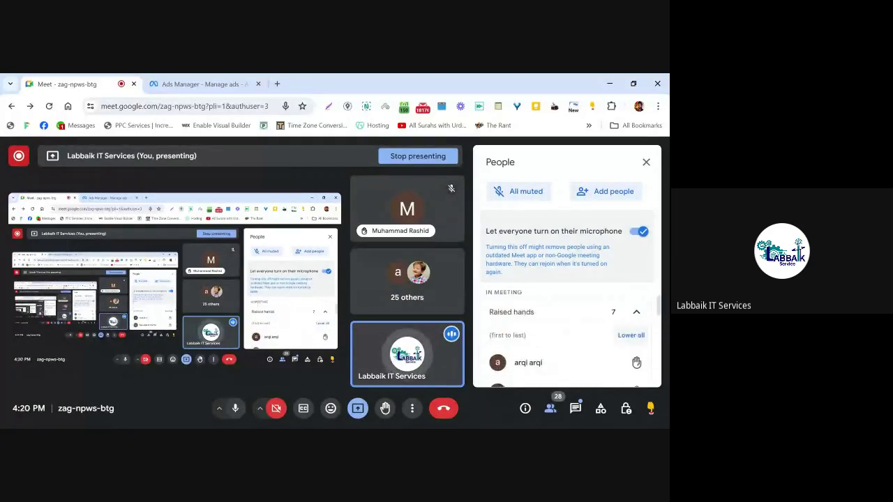
{"action": "scroll", "coordinate": [566, 335], "scroll_direction": "down", "scroll_amount": 3}
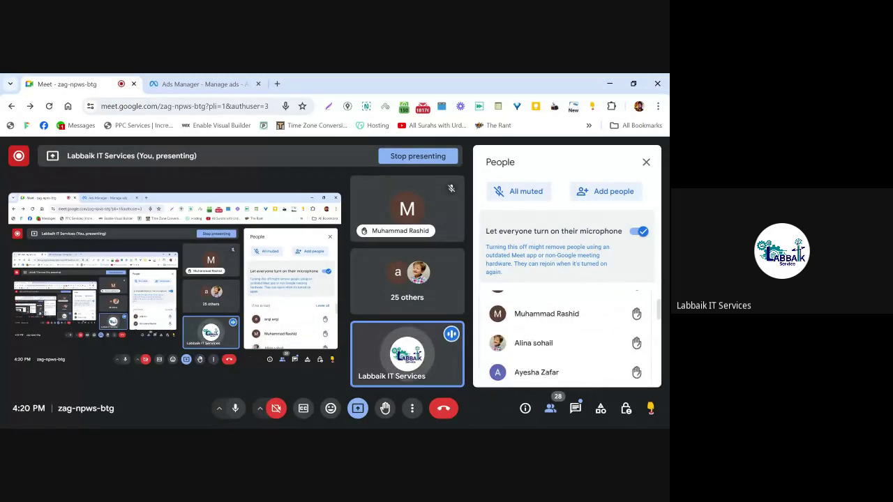
{"action": "scroll", "coordinate": [567, 335], "scroll_direction": "down", "scroll_amount": 5}
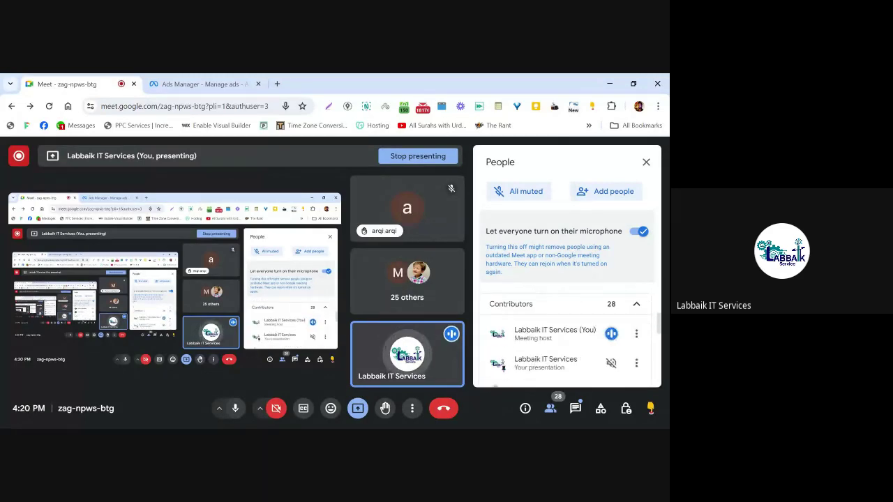
{"action": "scroll", "coordinate": [567, 335], "scroll_direction": "down", "scroll_amount": 2}
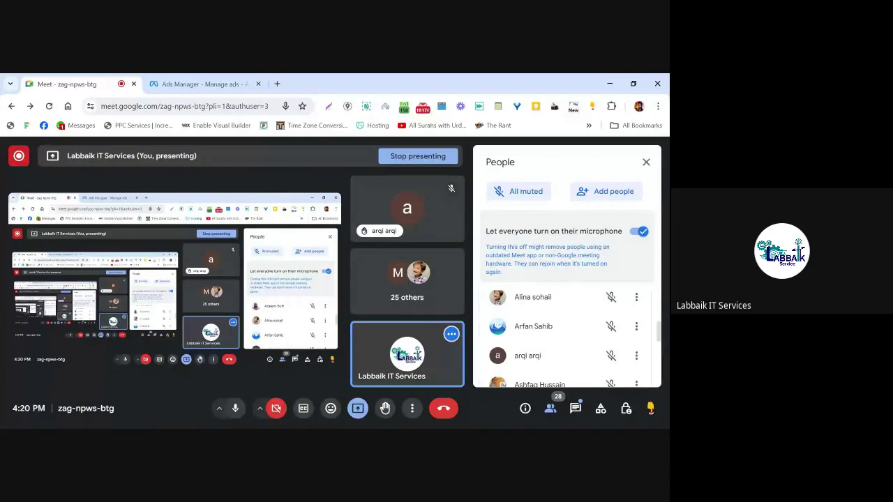
{"action": "scroll", "coordinate": [567, 335], "scroll_direction": "up", "scroll_amount": 3}
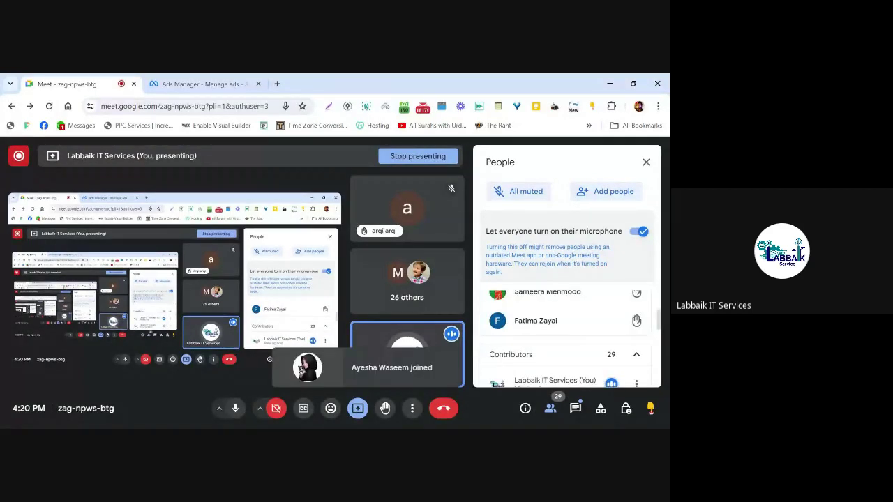
{"action": "scroll", "coordinate": [566, 335], "scroll_direction": "up", "scroll_amount": 1}
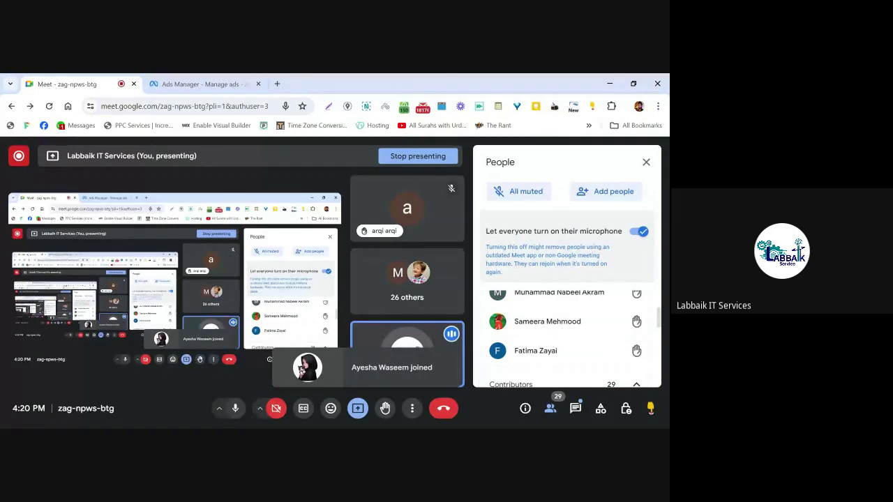
{"action": "scroll", "coordinate": [566, 335], "scroll_direction": "down", "scroll_amount": 3}
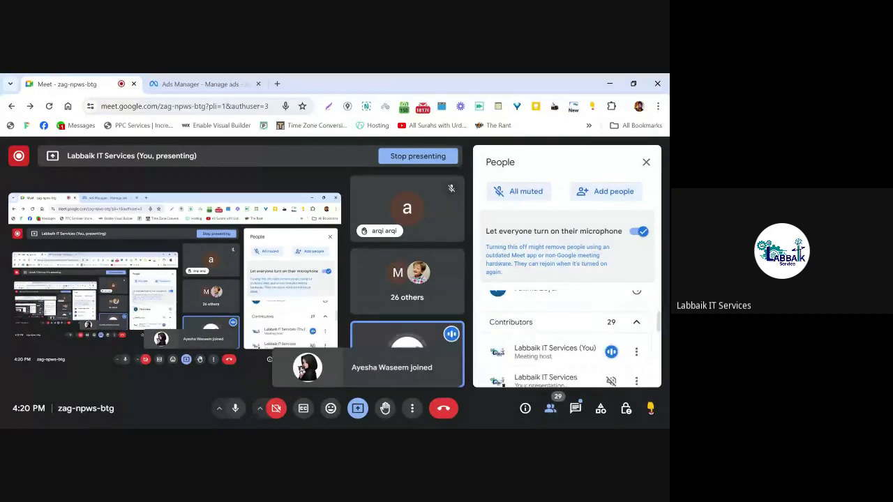
{"action": "scroll", "coordinate": [566, 335], "scroll_direction": "down", "scroll_amount": 2}
{"action": "scroll", "coordinate": [567, 335], "scroll_direction": "down", "scroll_amount": 2}
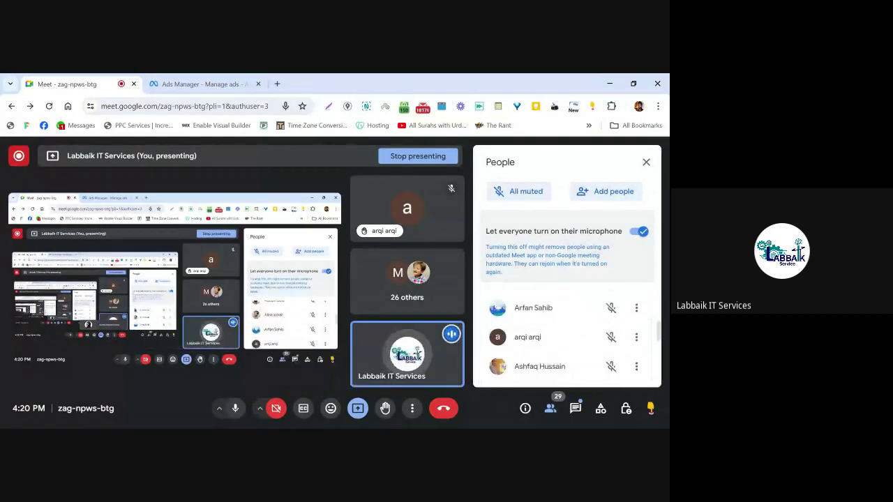
{"action": "scroll", "coordinate": [567, 334], "scroll_direction": "down", "scroll_amount": 4}
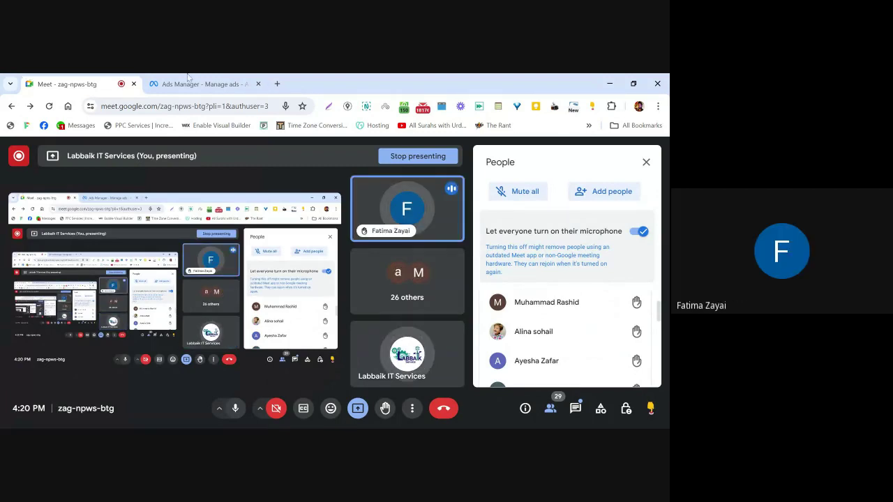
- Open wordcounter.net in a new browser tab, and return to the Google Meet call's participant list
{"action": "left_click", "coordinate": [215, 84]}
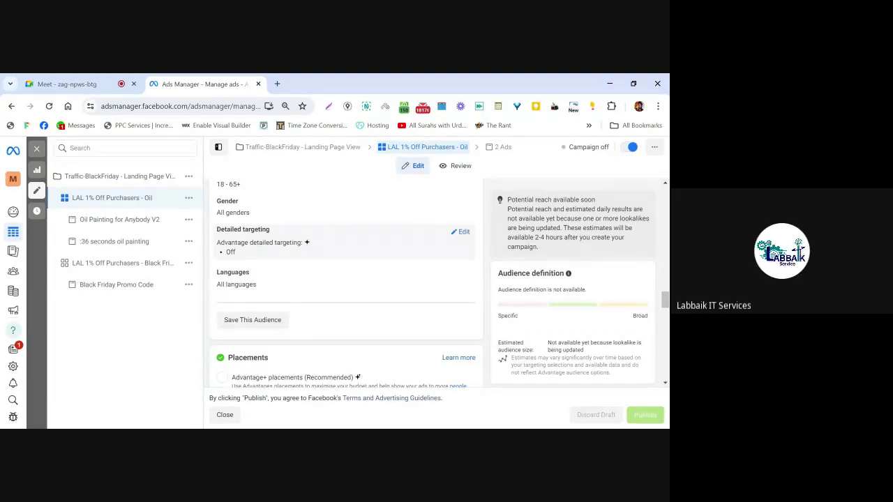
{"action": "left_click", "coordinate": [117, 80]}
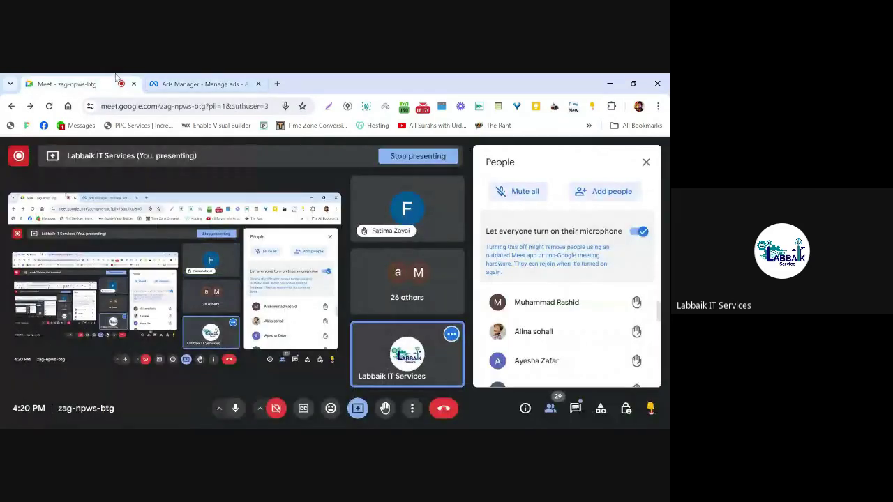
{"action": "left_click", "coordinate": [276, 84]}
{"action": "type", "text": "wordcounter.net"}
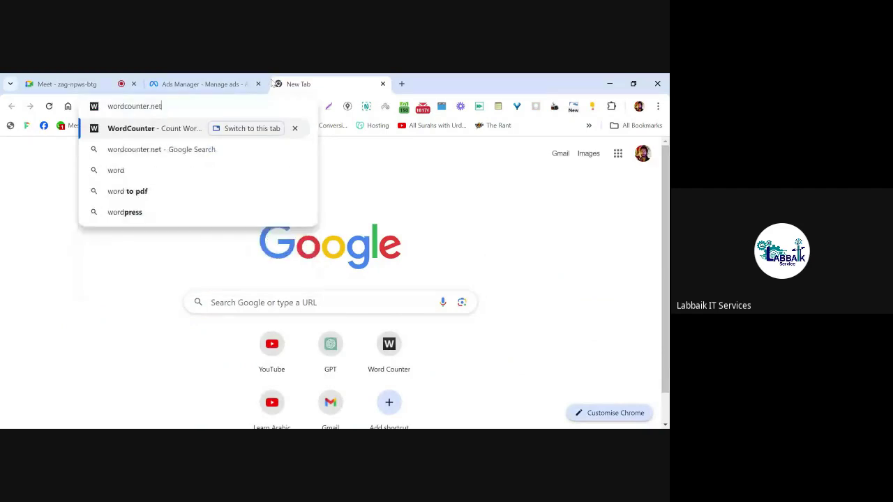
{"action": "key", "text": "Return"}
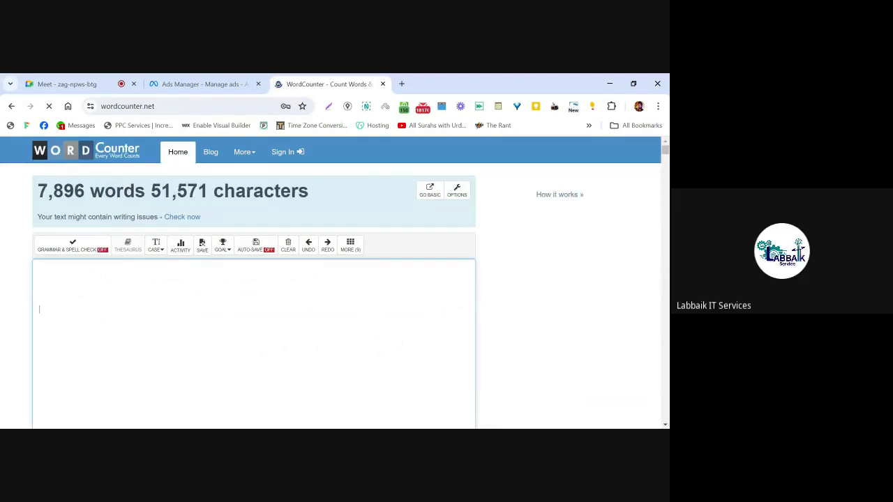
{"action": "left_click", "coordinate": [73, 78]}
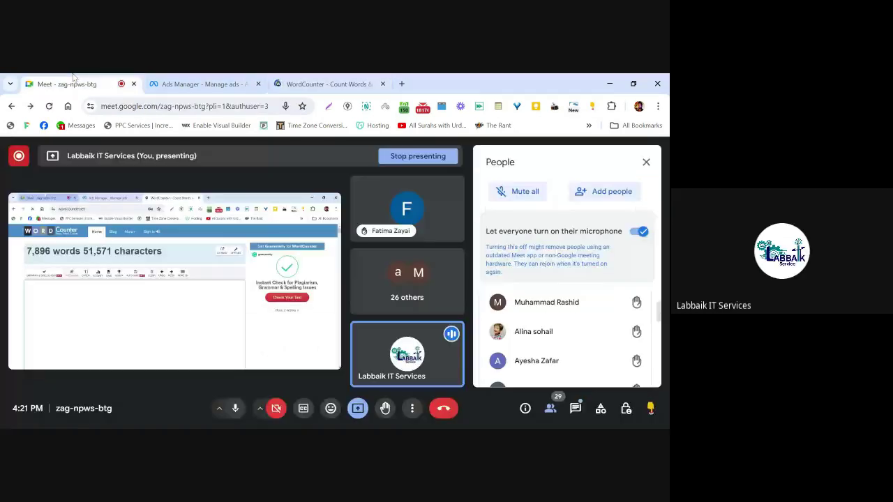
{"action": "mouse_move", "coordinate": [568, 319]}
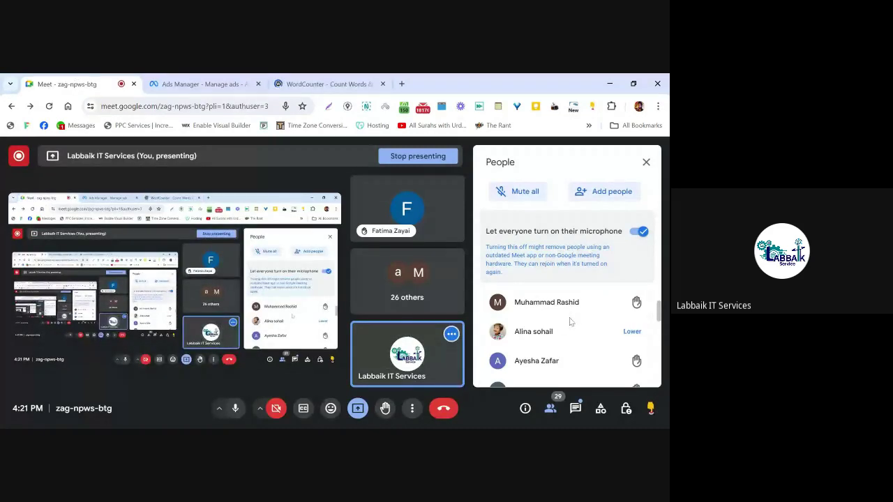
- Look through the raised hands and the microphone status of the contributors in the meeting's participant list
{"action": "scroll", "coordinate": [570, 321], "scroll_direction": "down", "scroll_amount": 5}
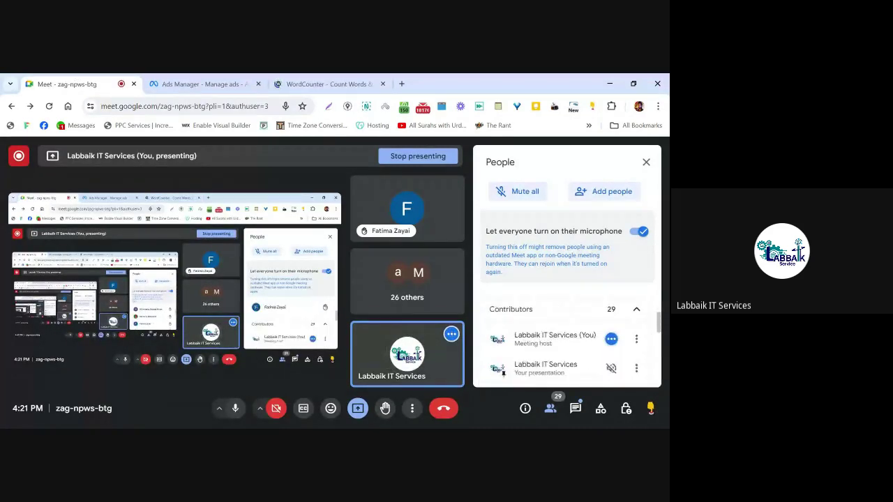
{"action": "scroll", "coordinate": [567, 342], "scroll_direction": "down", "scroll_amount": 5}
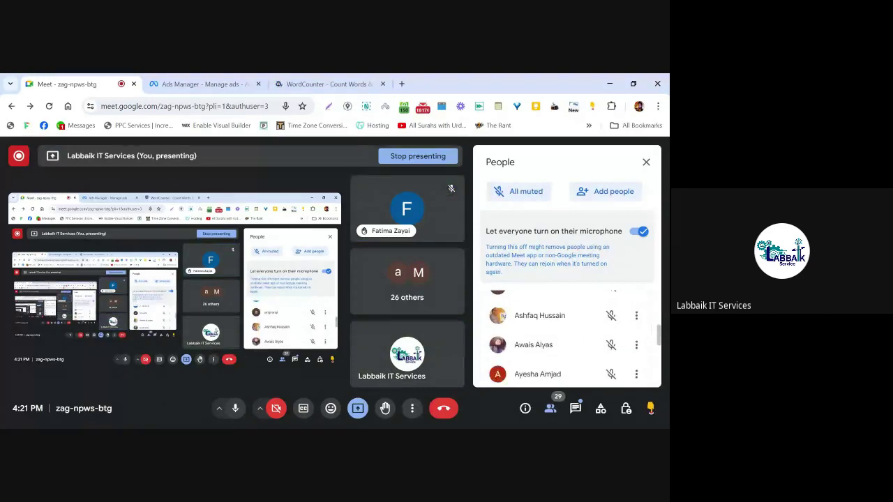
{"action": "scroll", "coordinate": [566, 335], "scroll_direction": "down", "scroll_amount": 2}
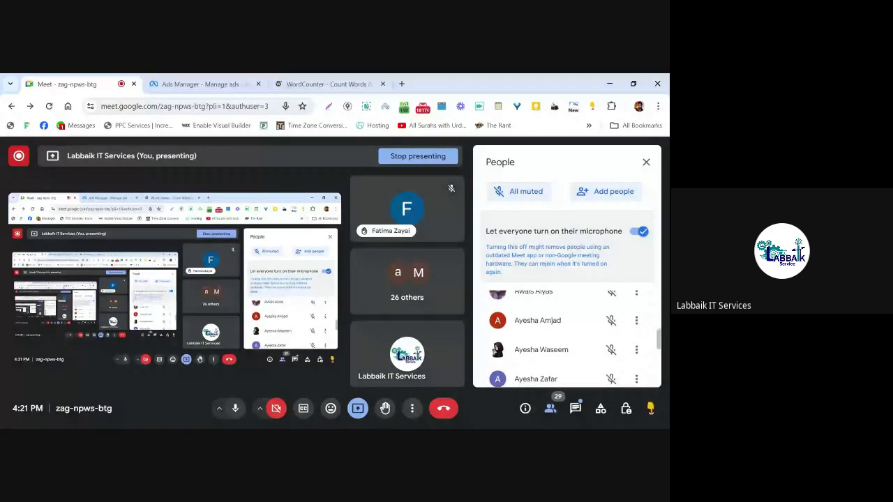
{"action": "scroll", "coordinate": [567, 335], "scroll_direction": "down", "scroll_amount": 2}
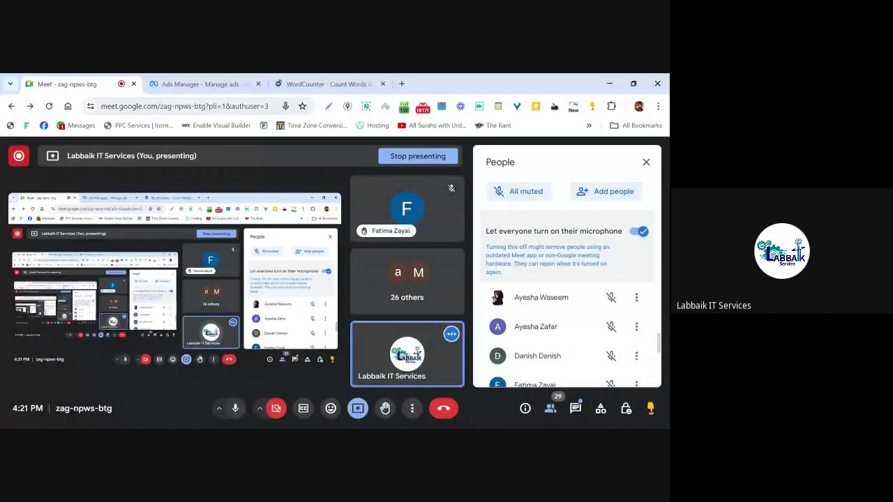
- Write an "Audiance" heading in WordCounter with the lines "Saved Audiance", "Custom Audiance" and "Lokalike Audiance" below it
{"action": "key", "text": "ctrl+3"}
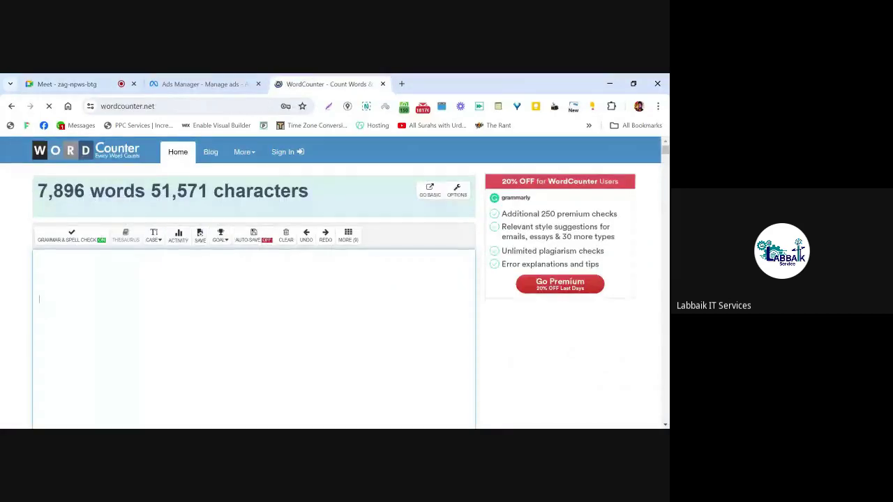
{"action": "type", "text": "Audiance"}
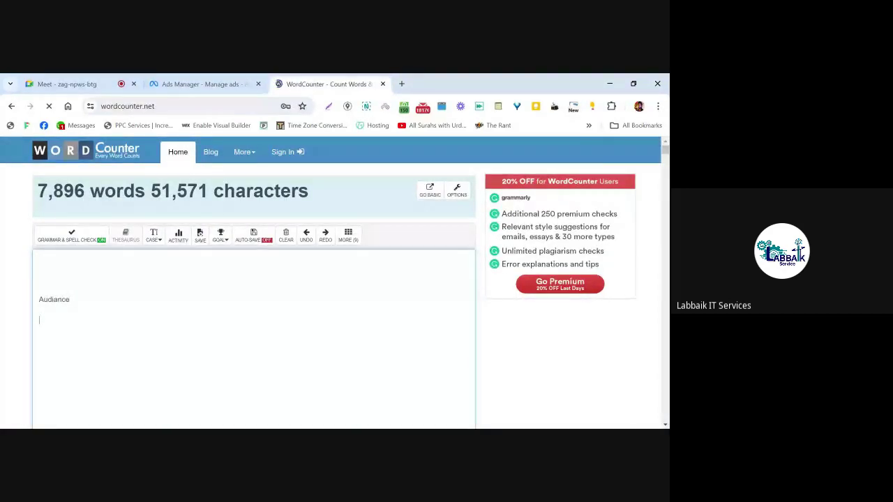
{"action": "type", "text": "Saved"}
{"action": "type", "text": " Audiac"}
{"action": "type", "text": "nce"}
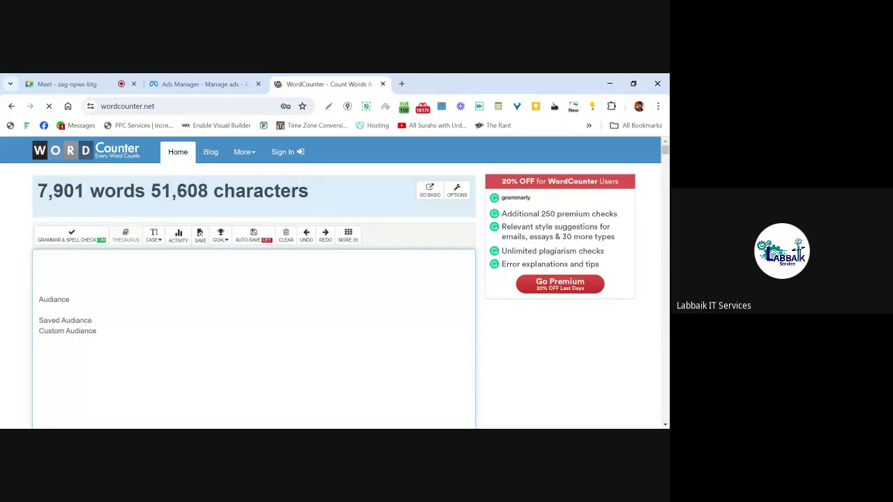
{"action": "type", "text": "Loo"}
{"action": "type", "text": "alike Audiance"}
- Return to the Google Meet call and check the remaining contributors and the raised hands in the participant list
{"action": "left_click", "coordinate": [91, 84]}
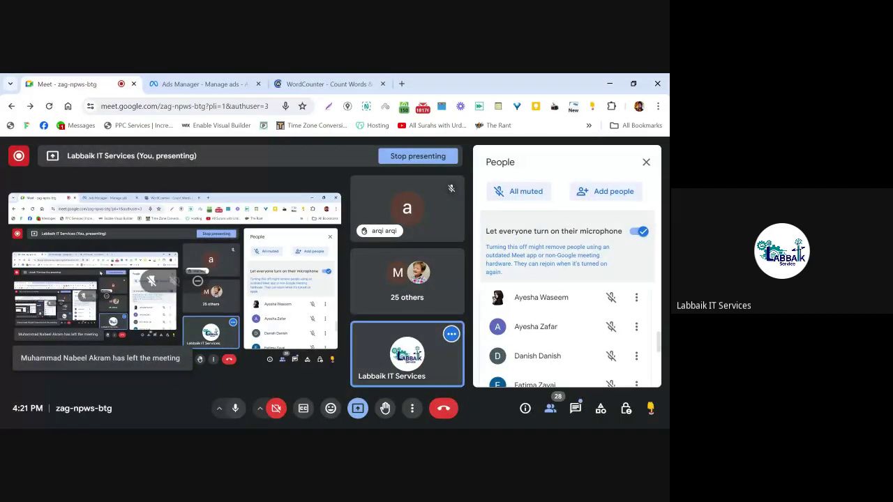
{"action": "scroll", "coordinate": [566, 338], "scroll_direction": "down", "scroll_amount": 3}
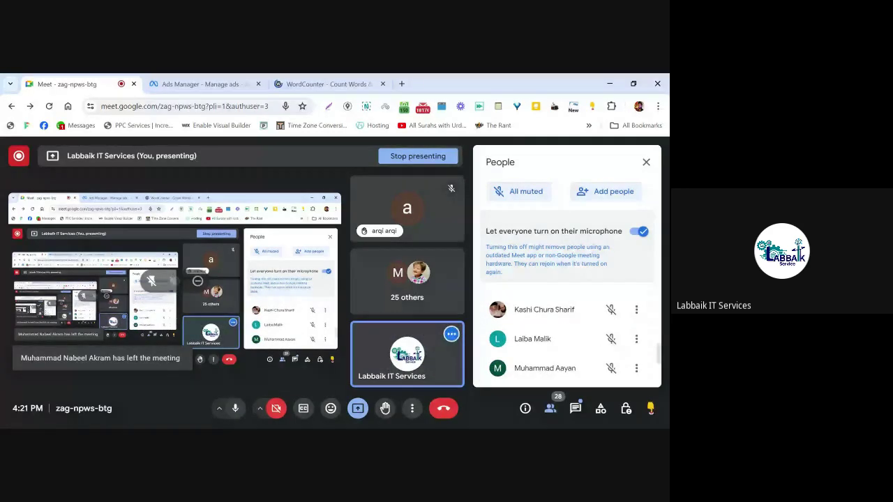
{"action": "scroll", "coordinate": [566, 339], "scroll_direction": "down", "scroll_amount": 2}
{"action": "scroll", "coordinate": [567, 338], "scroll_direction": "down", "scroll_amount": 1}
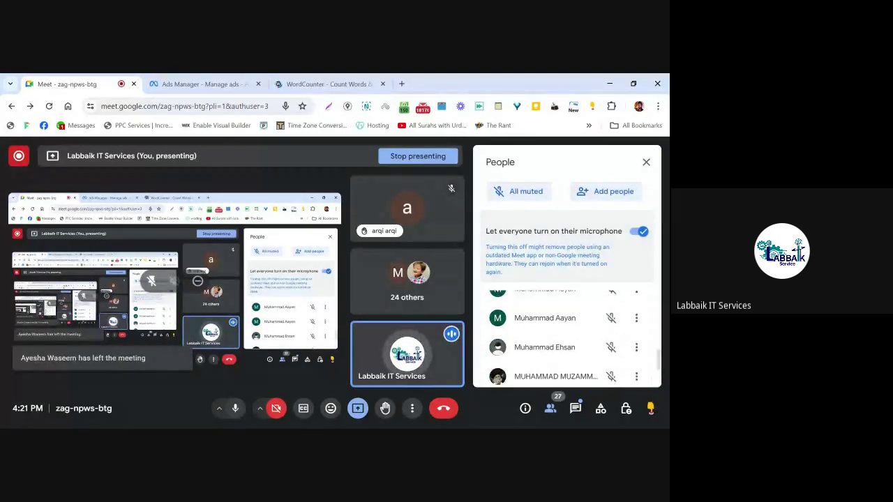
{"action": "scroll", "coordinate": [567, 339], "scroll_direction": "down", "scroll_amount": 1}
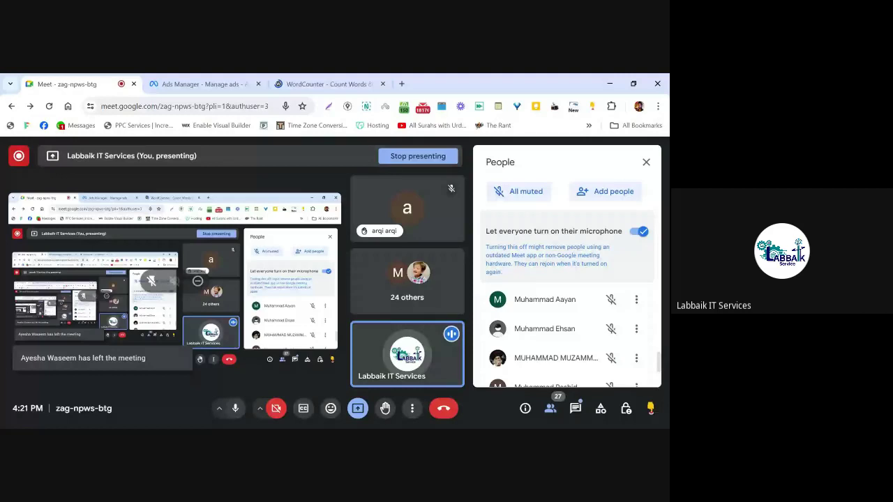
{"action": "scroll", "coordinate": [567, 338], "scroll_direction": "down", "scroll_amount": 4}
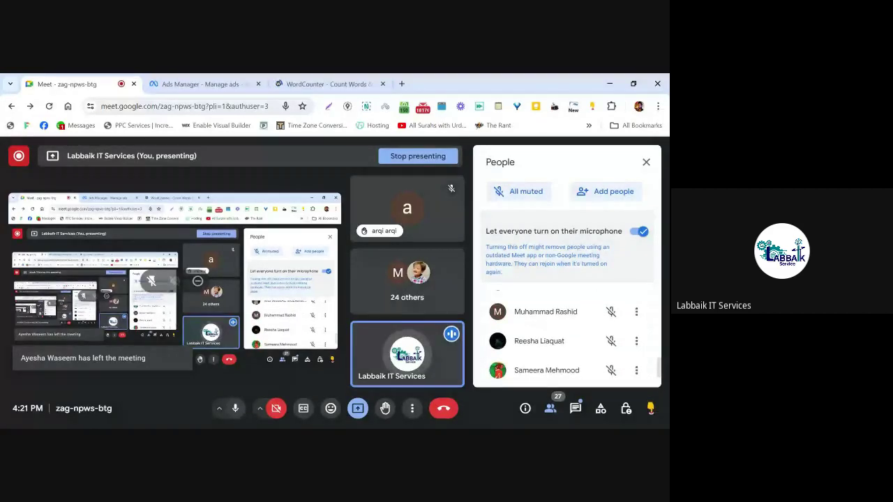
{"action": "scroll", "coordinate": [567, 339], "scroll_direction": "down", "scroll_amount": 3}
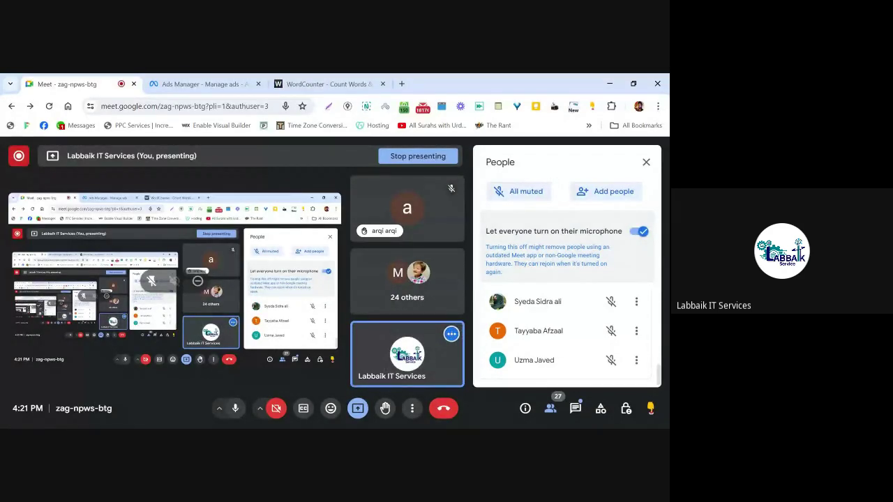
{"action": "scroll", "coordinate": [567, 335], "scroll_direction": "up", "scroll_amount": 10}
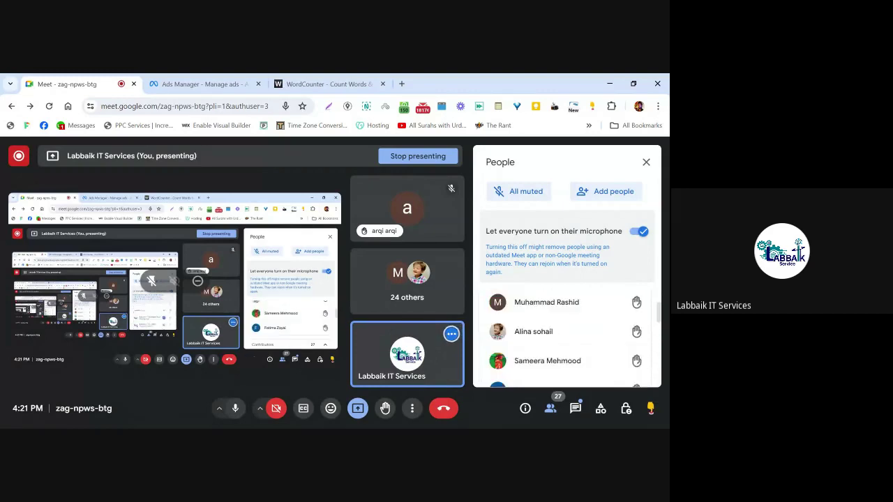
{"action": "scroll", "coordinate": [566, 338], "scroll_direction": "down", "scroll_amount": 2}
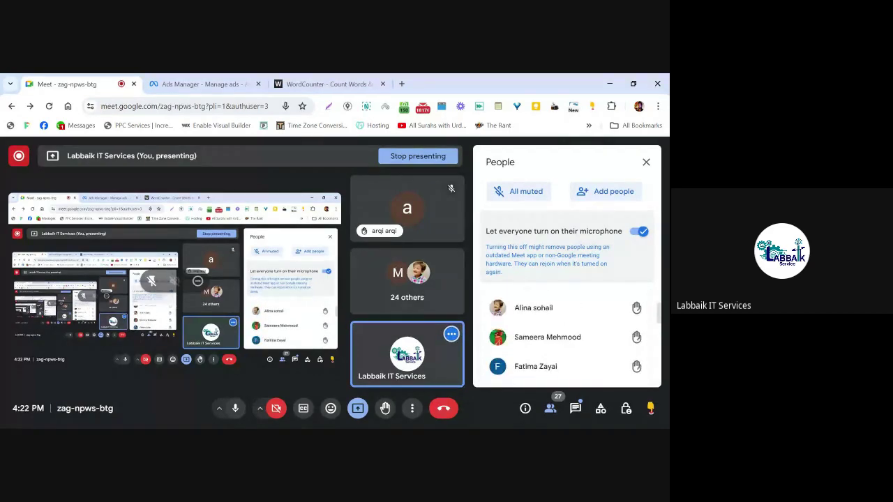
{"action": "scroll", "coordinate": [566, 338], "scroll_direction": "down", "scroll_amount": 1}
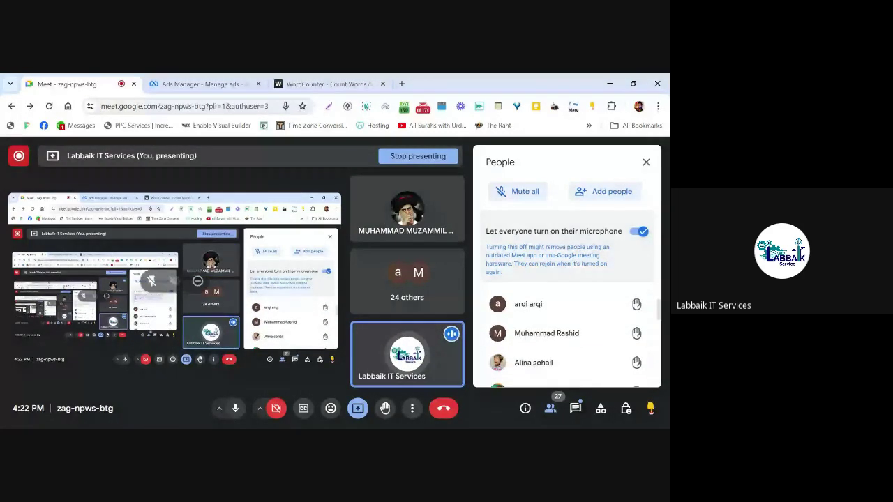
{"action": "scroll", "coordinate": [567, 335], "scroll_direction": "down", "scroll_amount": 2}
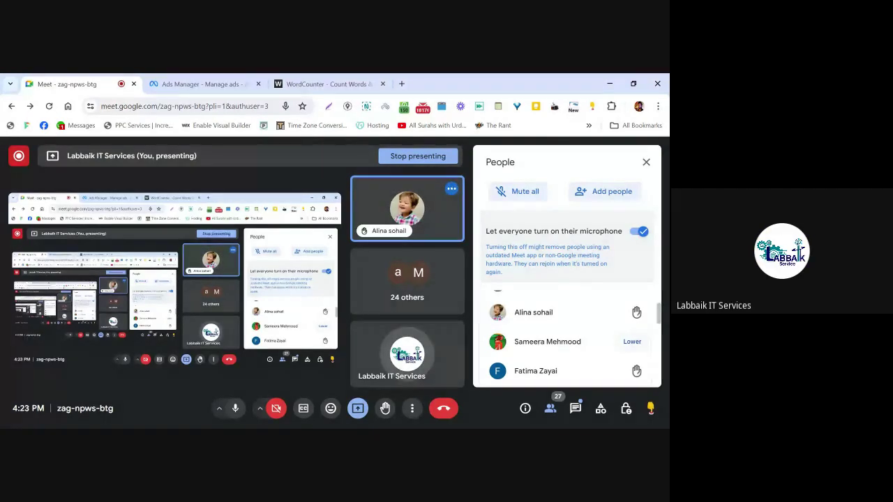
- Switch to Ads Manager, close the current ad set editor, and open "New Traffic Ad Set" for editing to review its settings
{"action": "left_click", "coordinate": [184, 83]}
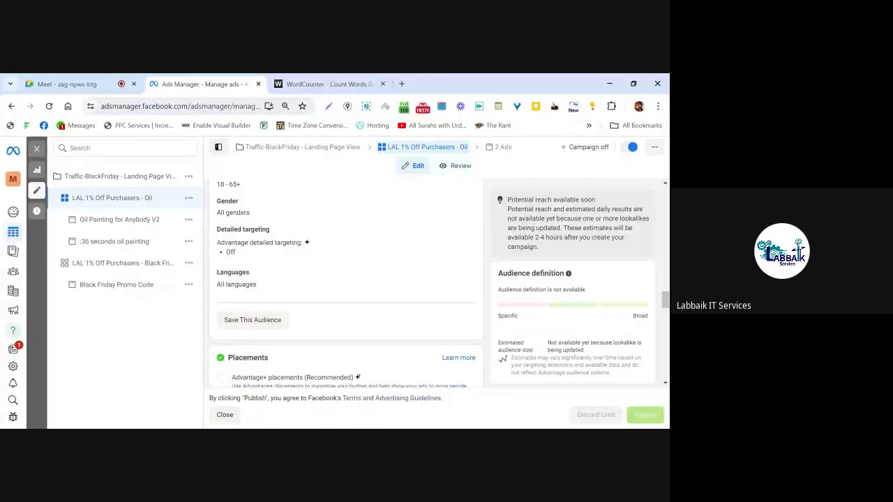
{"action": "left_click", "coordinate": [39, 155]}
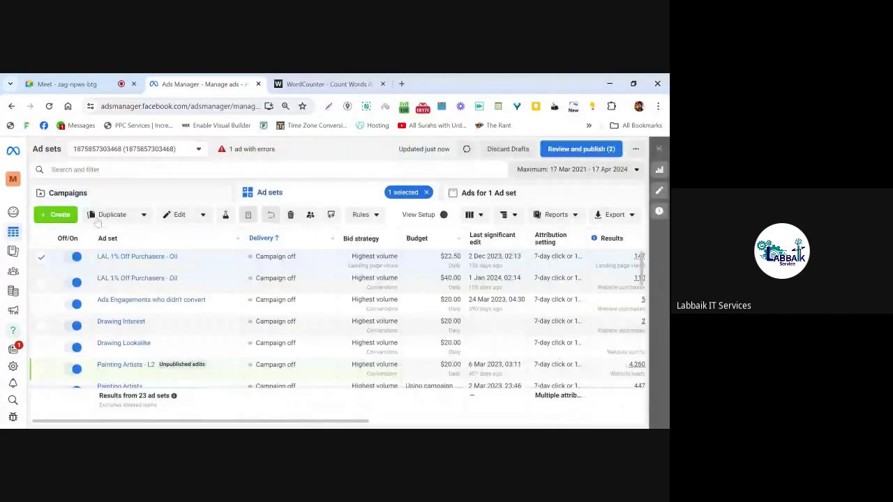
{"action": "scroll", "coordinate": [235, 234], "scroll_direction": "down", "scroll_amount": 3}
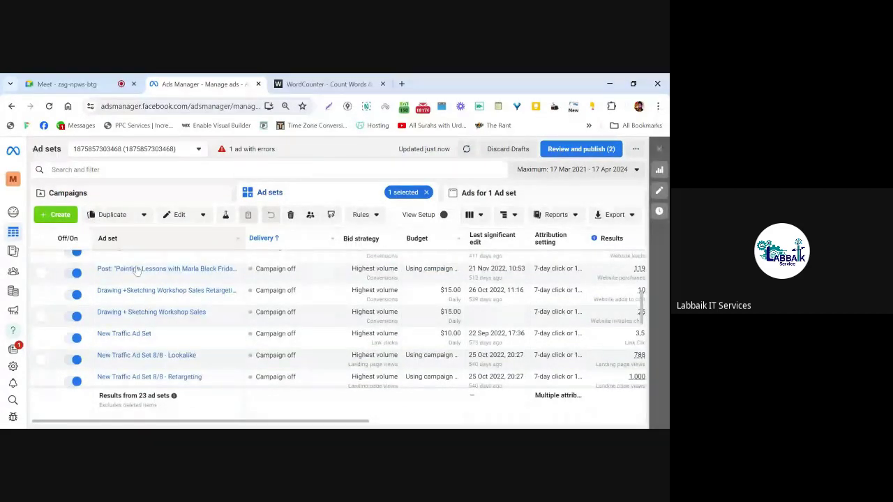
{"action": "mouse_move", "coordinate": [129, 328]}
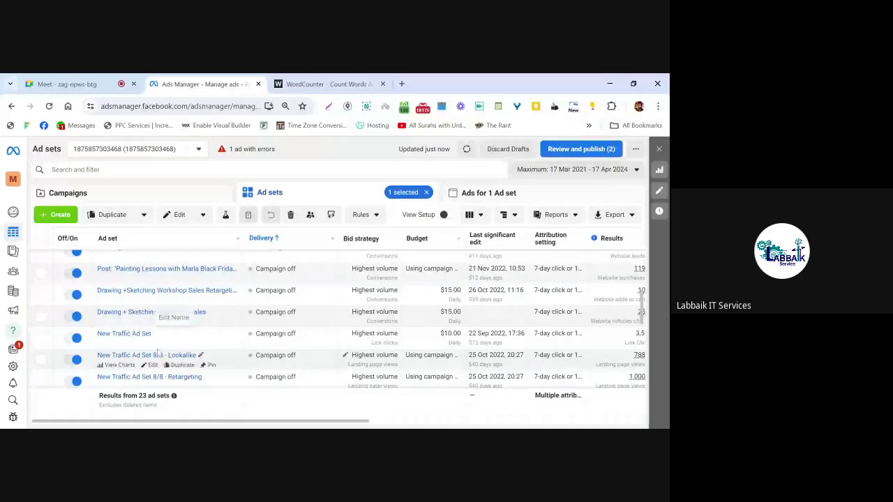
{"action": "mouse_move", "coordinate": [152, 344]}
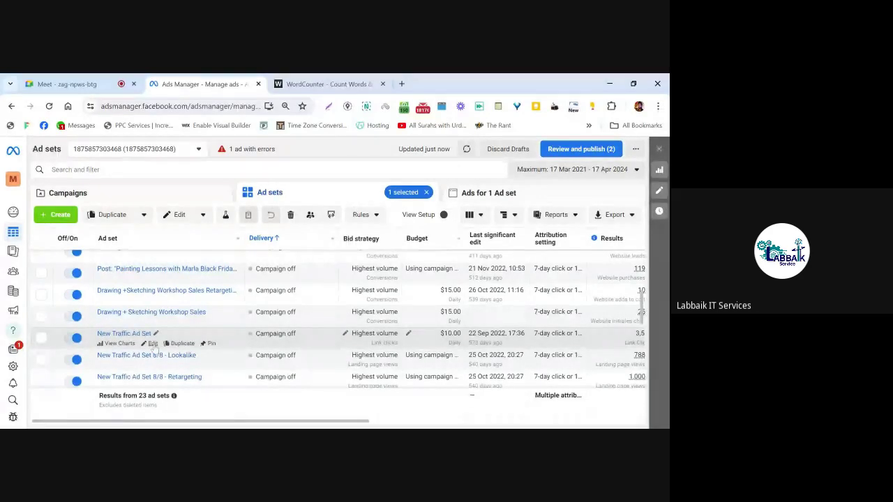
{"action": "left_click", "coordinate": [153, 344]}
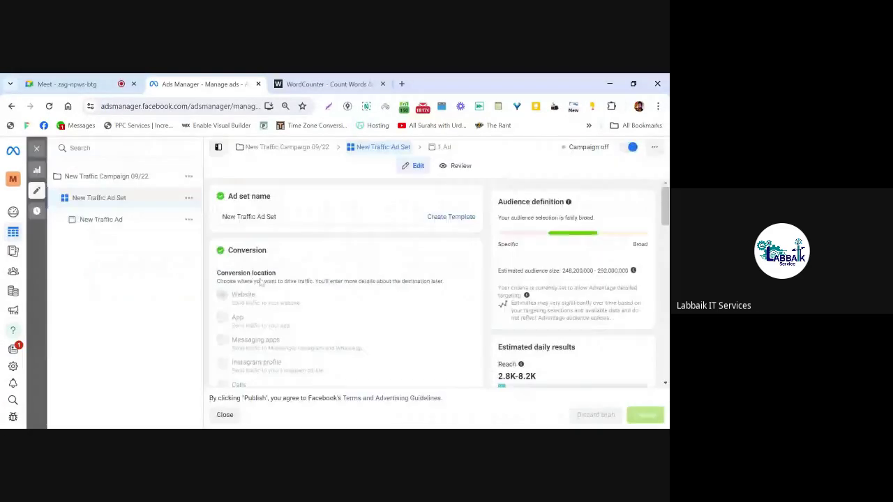
{"action": "scroll", "coordinate": [260, 282], "scroll_direction": "down", "scroll_amount": 10}
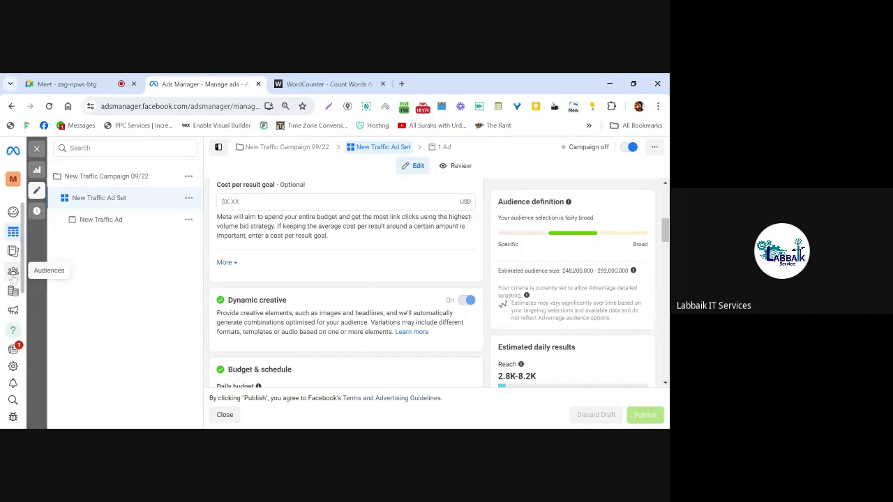
- Open the Audiences page in a new browser tab, view it, and return to the ad set editor
{"action": "mouse_move", "coordinate": [14, 272]}
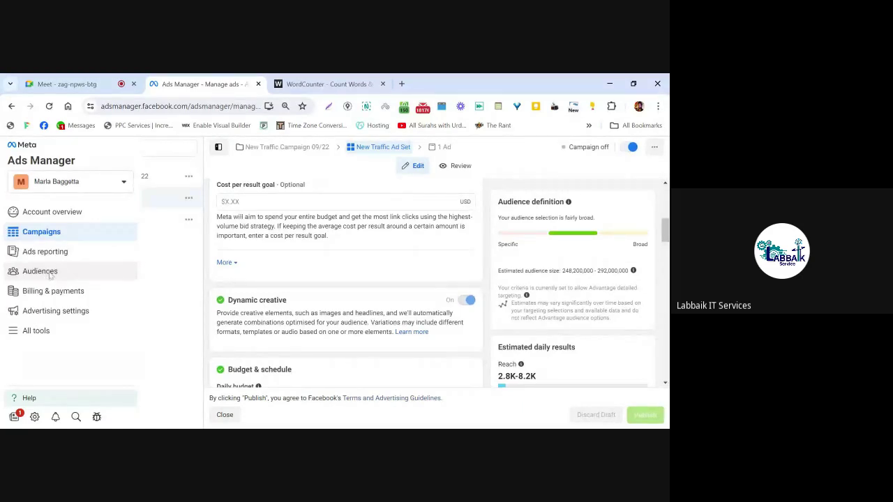
{"action": "middle_click", "coordinate": [51, 275]}
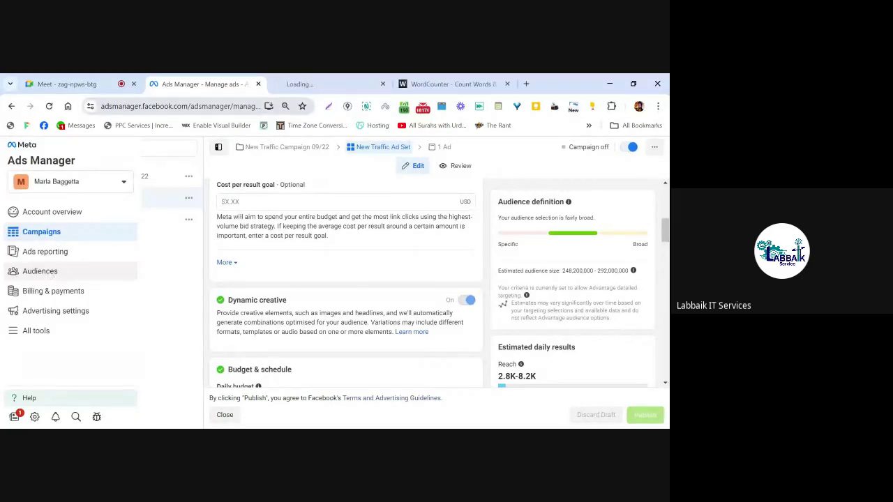
{"action": "left_click", "coordinate": [304, 78]}
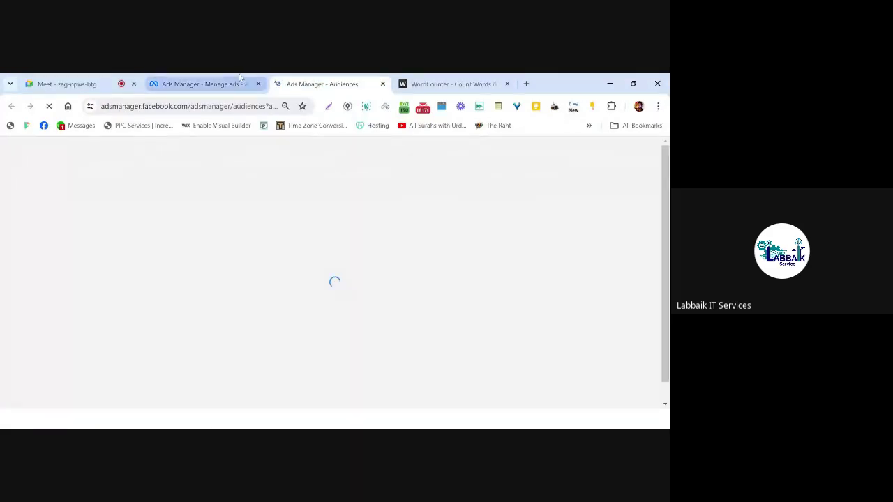
{"action": "left_click", "coordinate": [203, 84]}
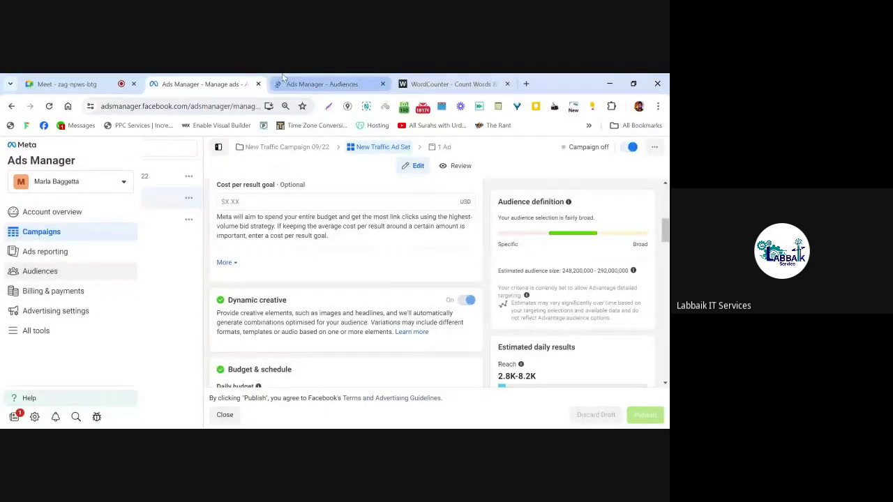
- Switch to the WordCounter notes and correct the spelling to "Audience" in the "Saved" and "Lokalike" lines
{"action": "left_click", "coordinate": [429, 78]}
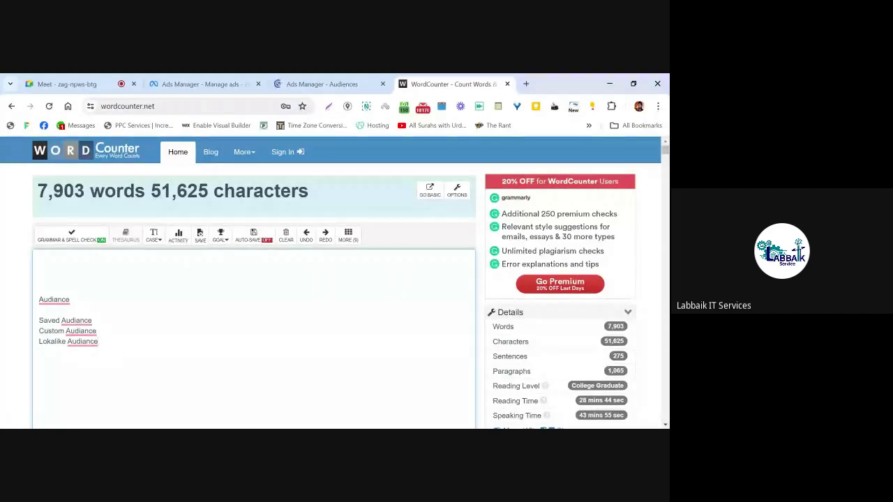
{"action": "mouse_move", "coordinate": [76, 320]}
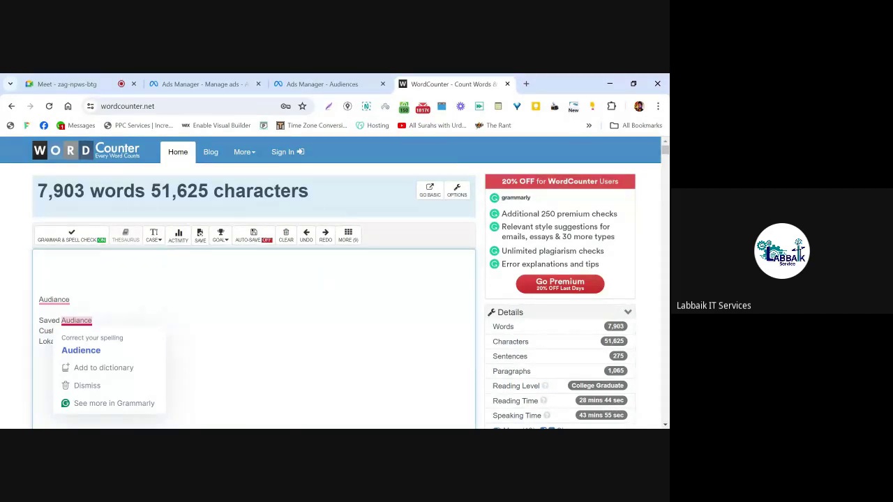
{"action": "left_click", "coordinate": [92, 321]}
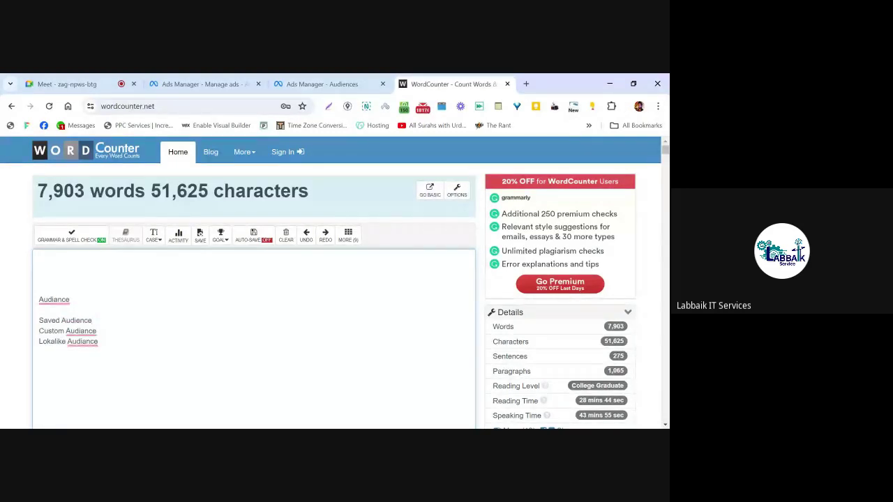
{"action": "mouse_move", "coordinate": [82, 341]}
{"action": "left_click", "coordinate": [86, 263]}
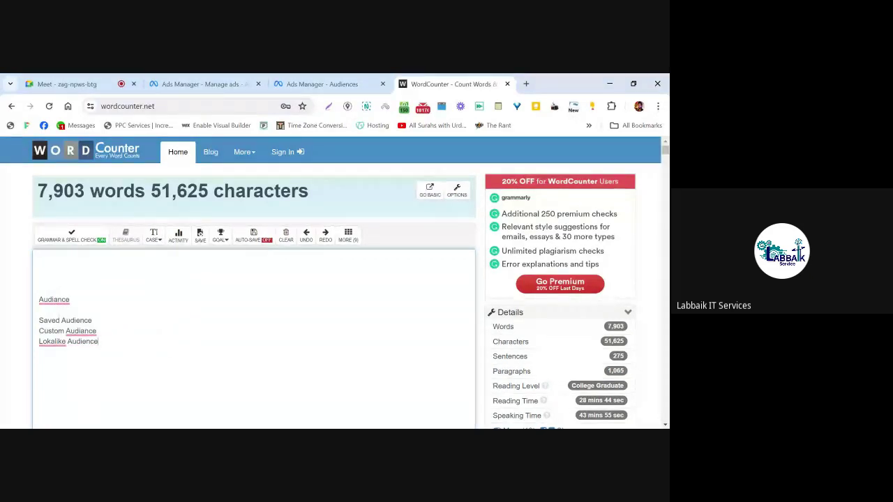
- Highlight the "Saved Audience" line in the notes, and clear the selection
{"action": "left_click", "coordinate": [200, 233]}
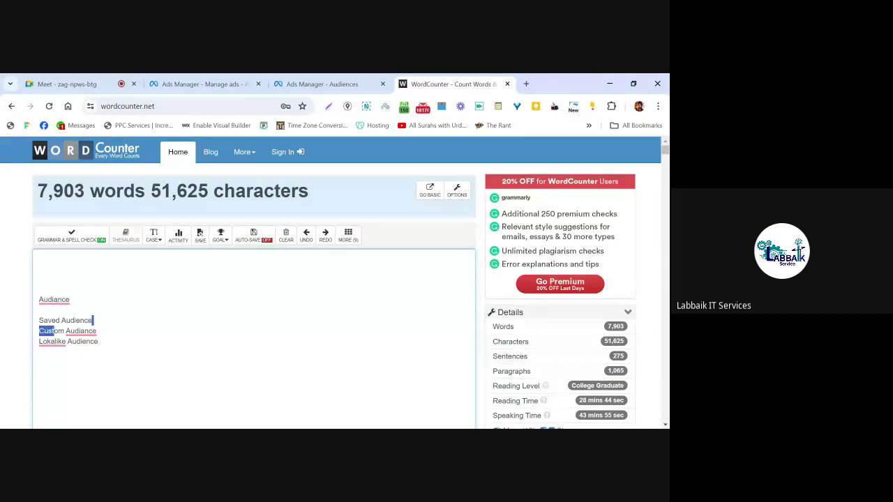
{"action": "key", "text": "shift+Home"}
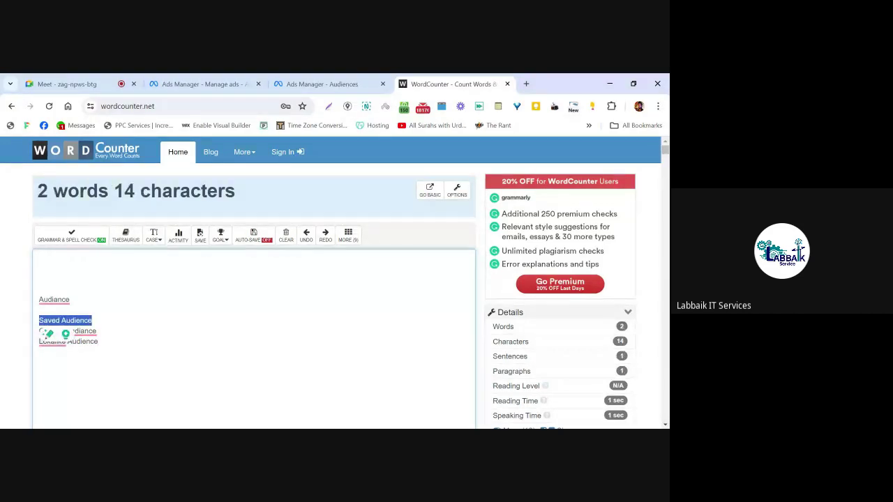
{"action": "key", "text": "Right"}
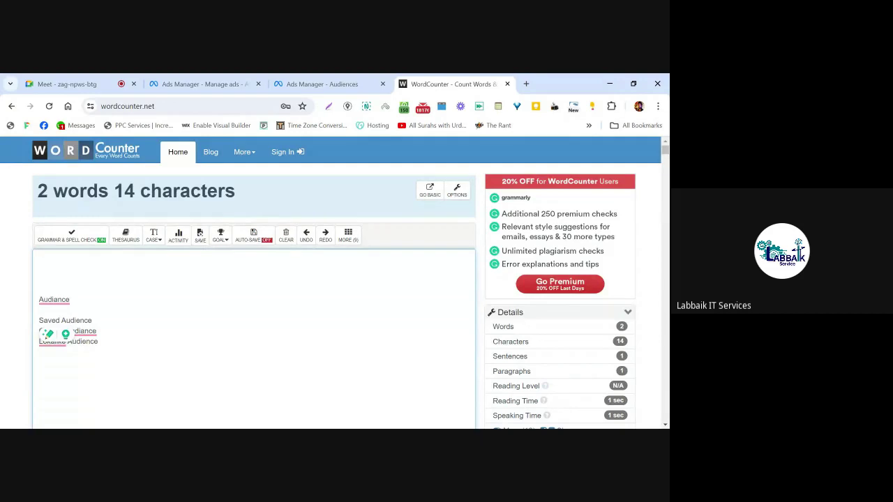
- Correct the misspelled words in the notes so the lines read "Custom Audience" and "Lookalike Audience"
{"action": "left_click_drag", "start_coordinate": [92, 321], "coordinate": [27, 321]}
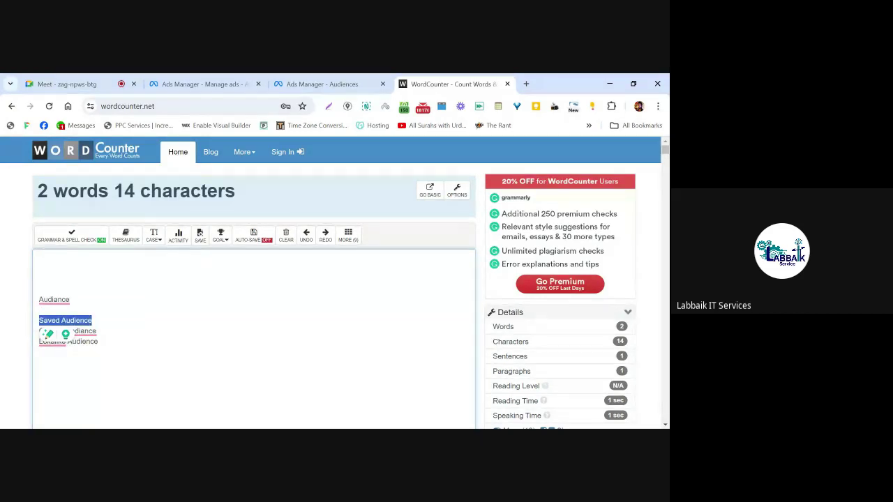
{"action": "left_click", "coordinate": [40, 372]}
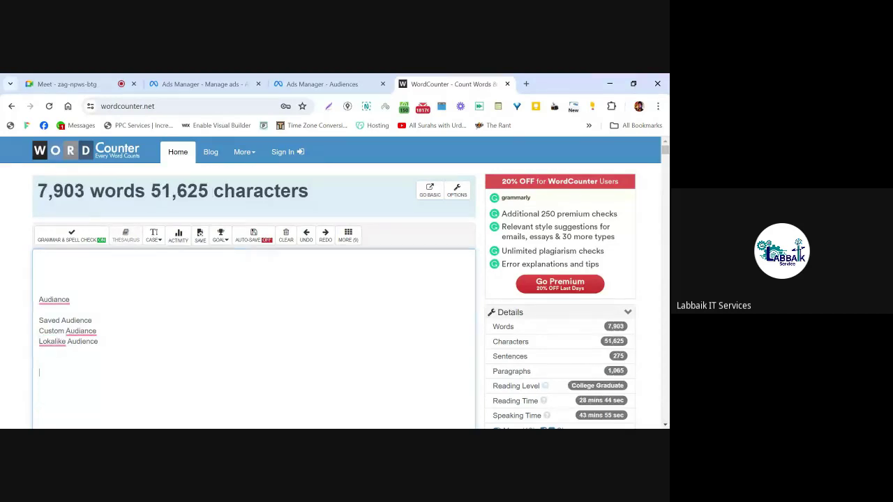
{"action": "mouse_move", "coordinate": [80, 331]}
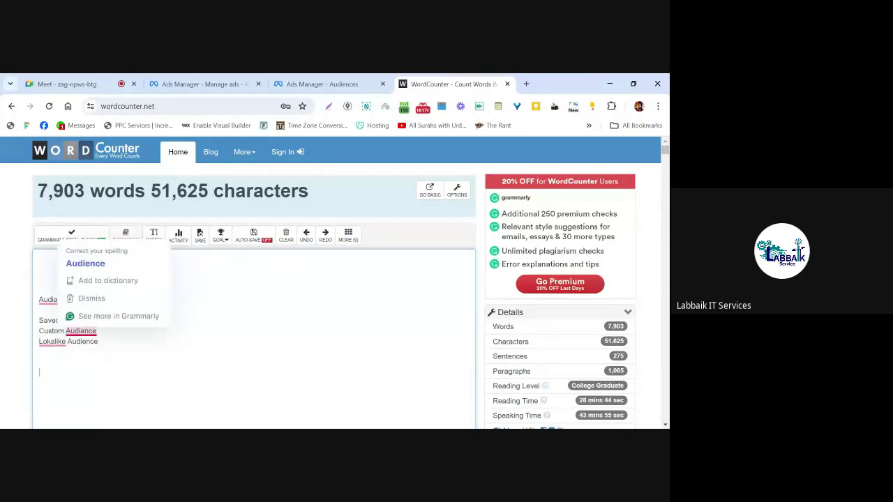
{"action": "left_click", "coordinate": [85, 264]}
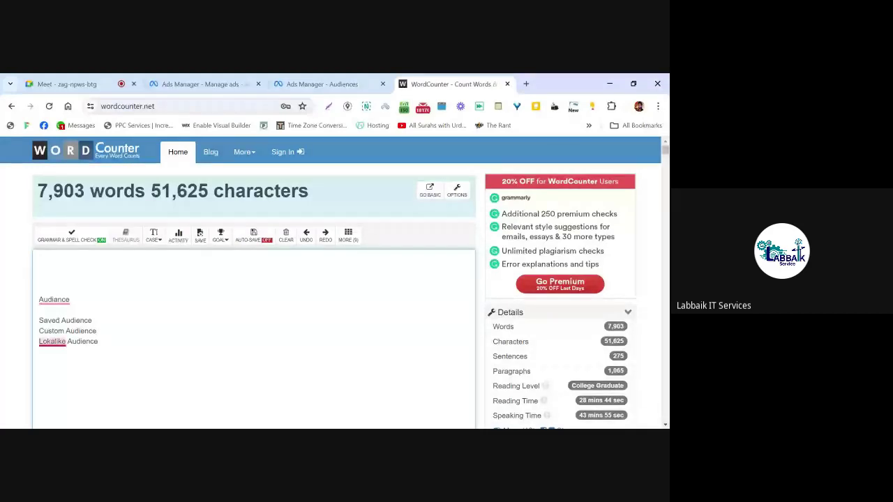
{"action": "left_click", "coordinate": [52, 341]}
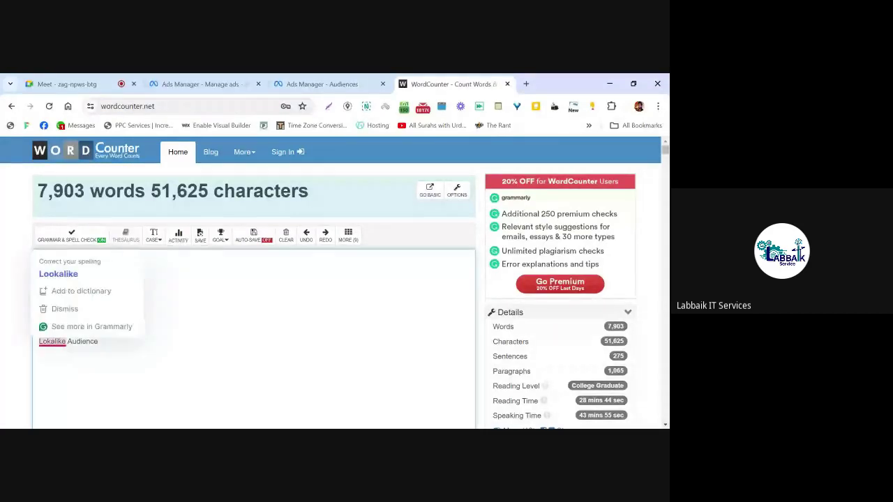
{"action": "left_click", "coordinate": [56, 278]}
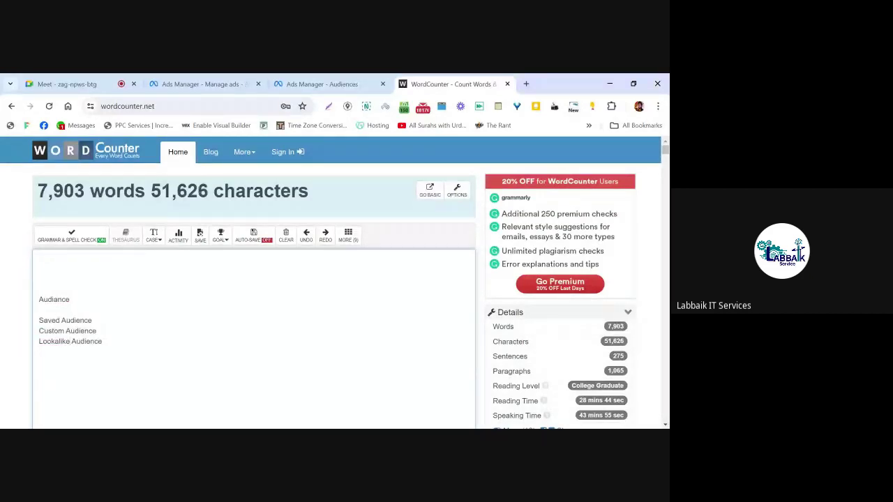
- Highlight the "Custom Audience" line in the notes, clear the selection, and switch to the Ads Manager Audiences page
{"action": "left_click_drag", "start_coordinate": [97, 330], "coordinate": [39, 331]}
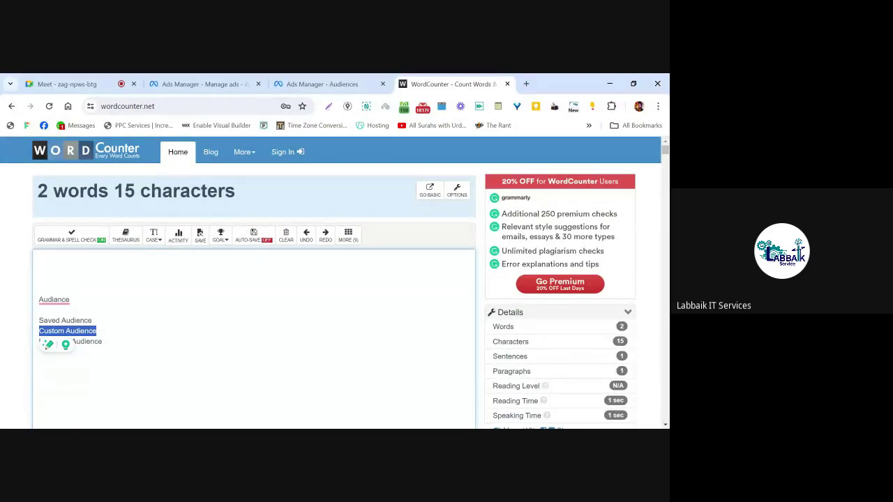
{"action": "left_click", "coordinate": [102, 341]}
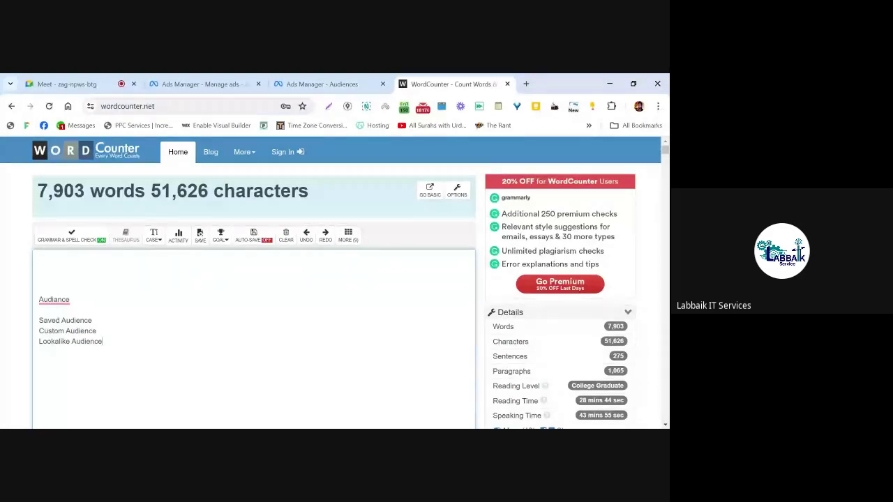
{"action": "left_click", "coordinate": [312, 78]}
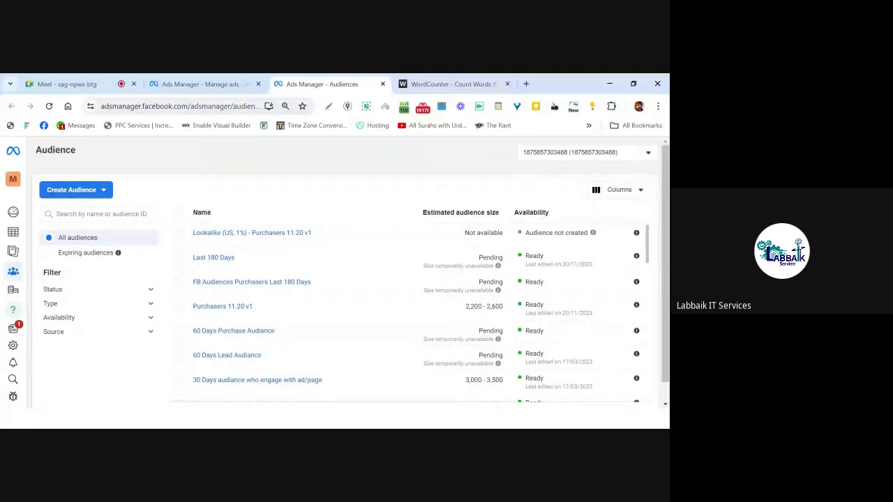
- View the traffic ad set editor and the Google Meet call, and return to the Audiences page
{"action": "left_click", "coordinate": [202, 84]}
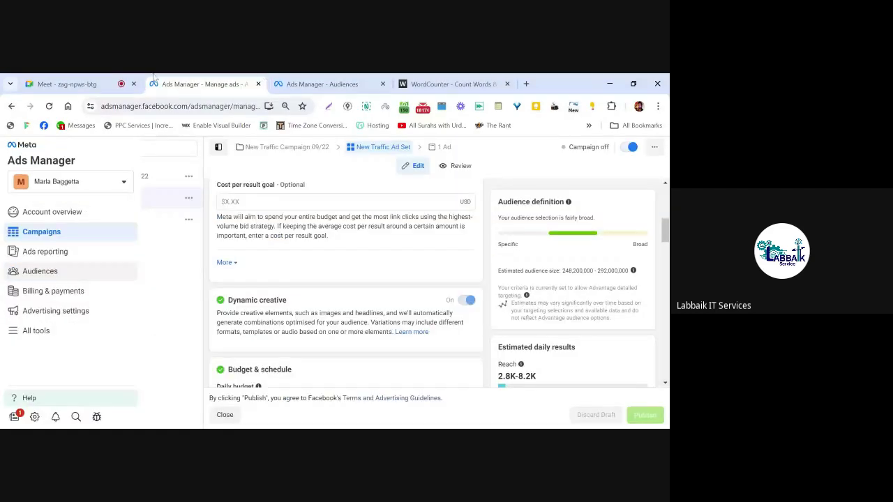
{"action": "left_click", "coordinate": [112, 83]}
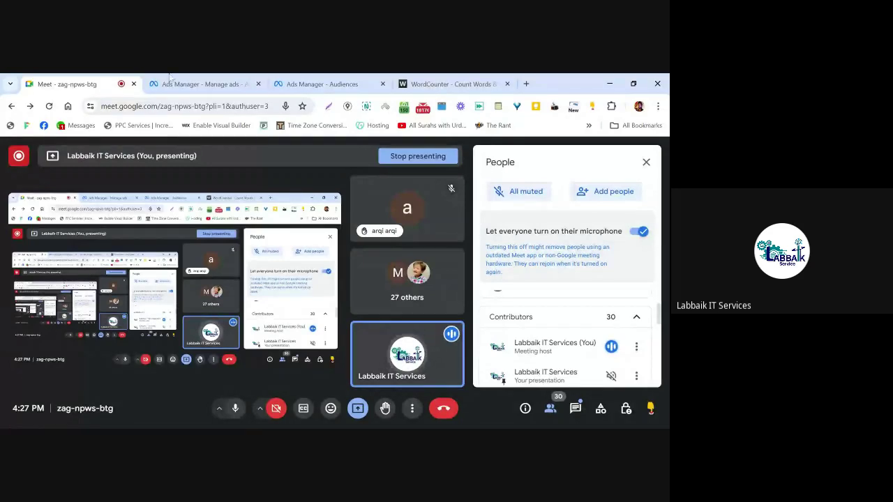
{"action": "left_click", "coordinate": [244, 78]}
{"action": "left_click", "coordinate": [319, 81]}
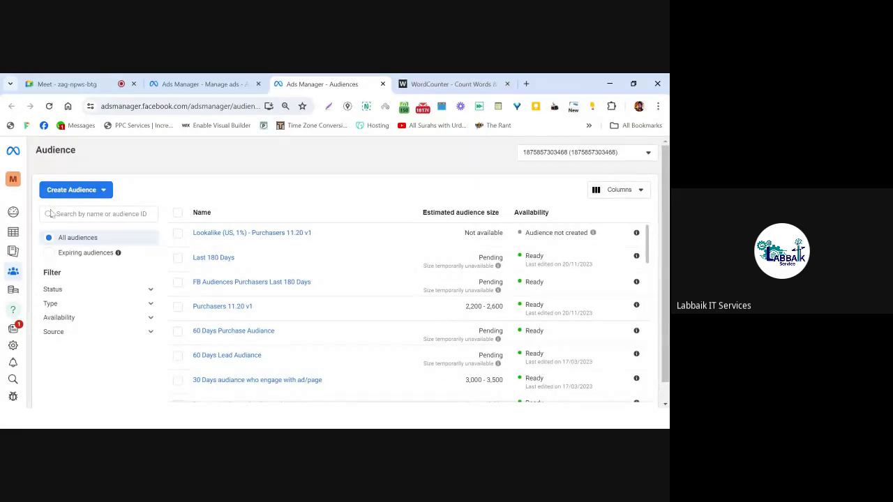
- Show the list of ad accounts on the Audiences page, and close it without switching accounts
{"action": "mouse_move", "coordinate": [13, 244]}
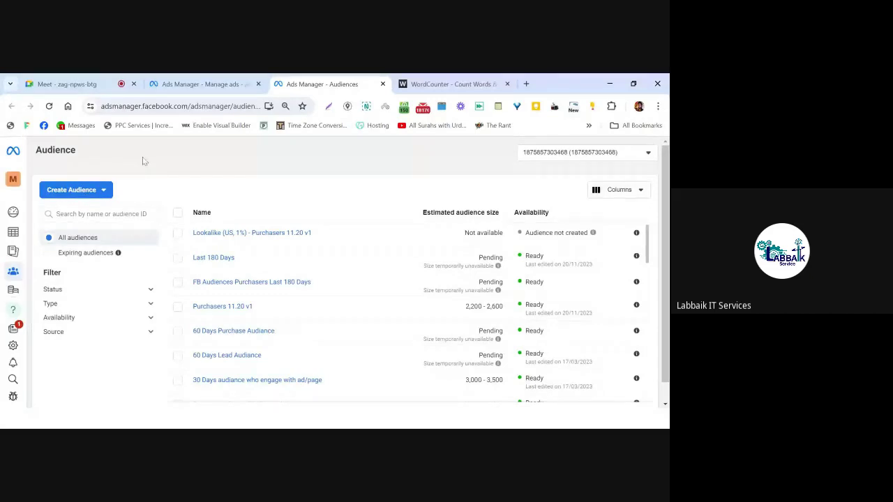
{"action": "left_click", "coordinate": [623, 152]}
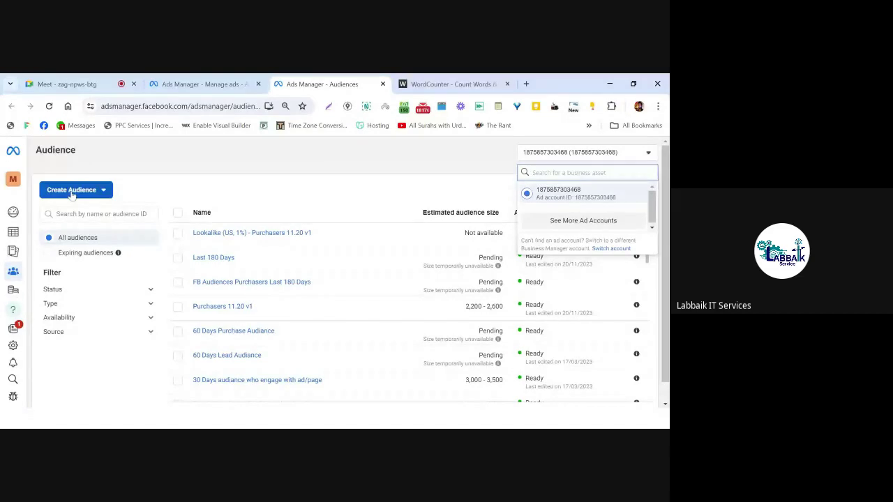
{"action": "left_click", "coordinate": [181, 175]}
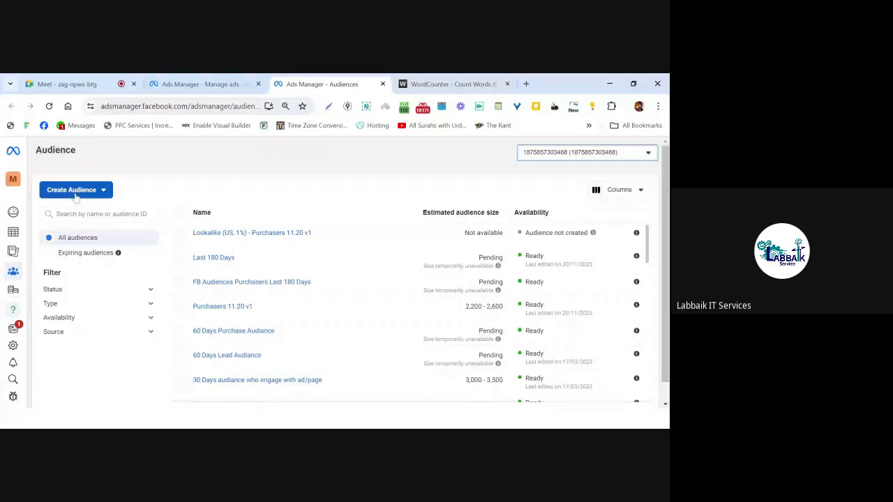
- Show the audience types available for creation, and view the descriptions of Saved Audience and Custom Audience
{"action": "left_click", "coordinate": [80, 194]}
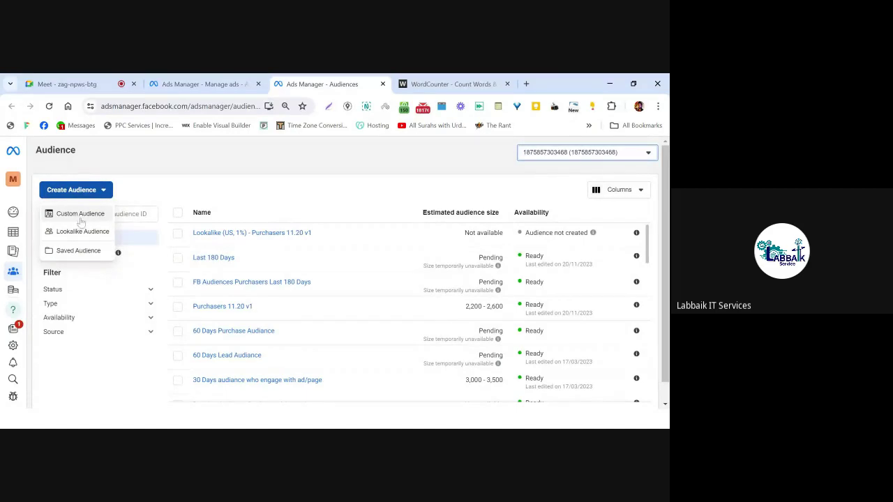
{"action": "mouse_move", "coordinate": [90, 257]}
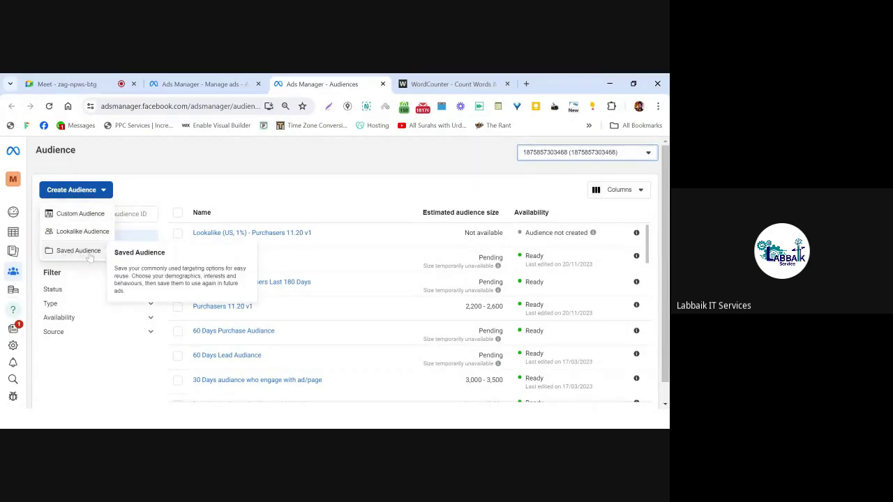
{"action": "mouse_move", "coordinate": [88, 239]}
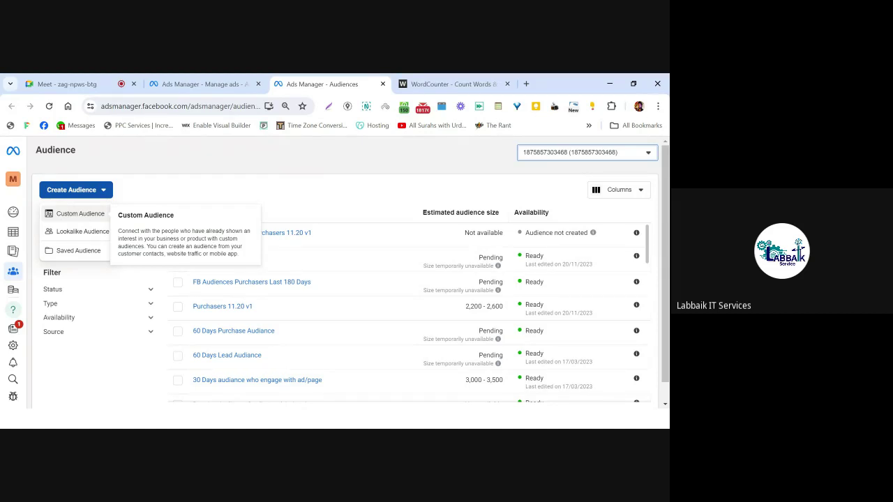
- Switch to the ad set editor, check the Google Meet call, and go back to the Audiences page
{"action": "left_click", "coordinate": [204, 78]}
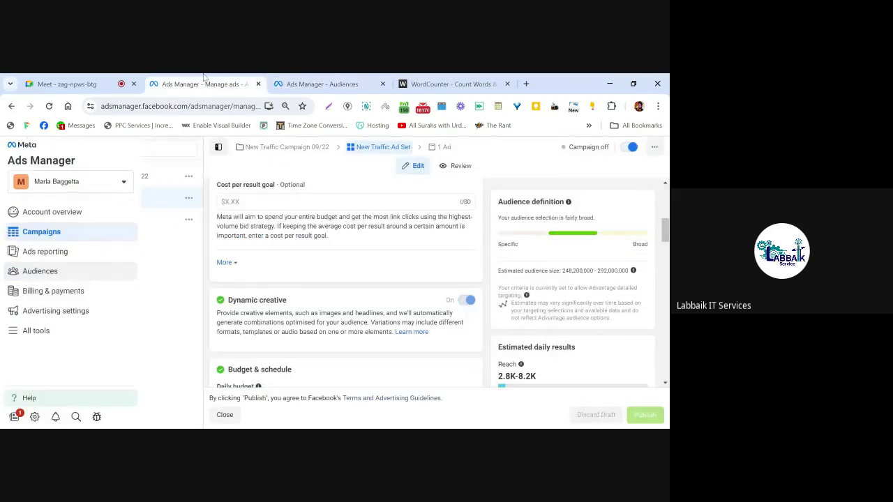
{"action": "left_click", "coordinate": [76, 84]}
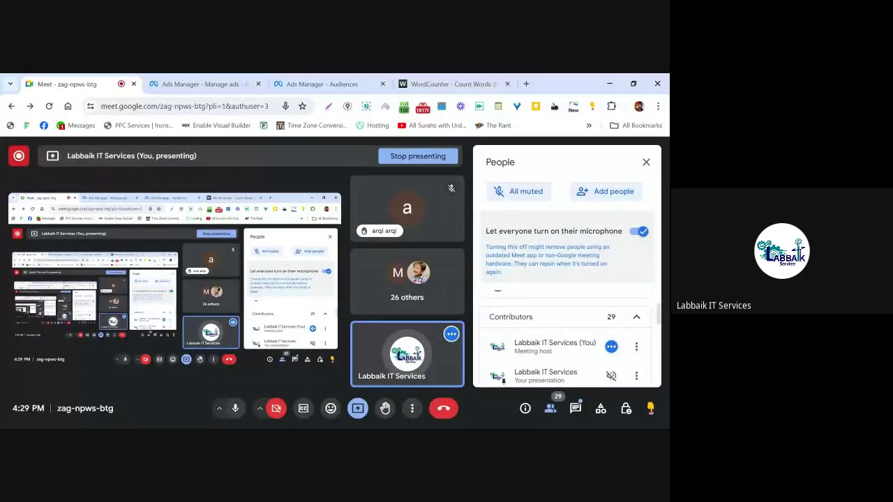
{"action": "left_click", "coordinate": [311, 77]}
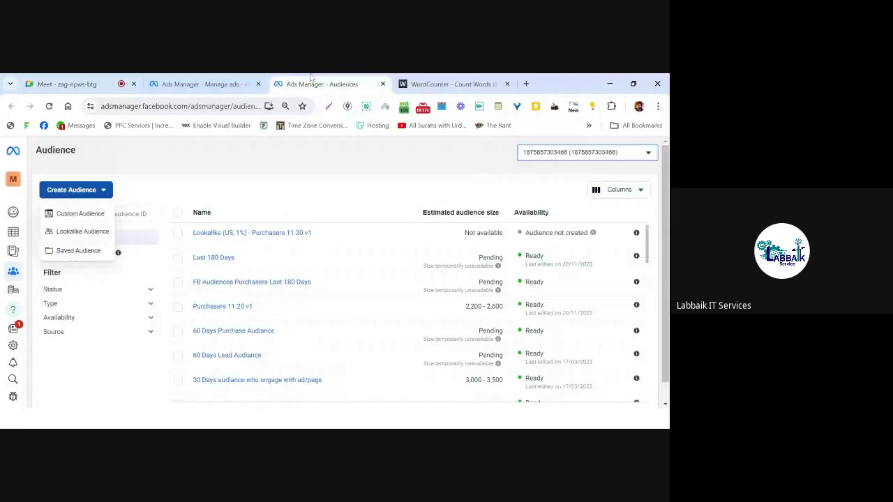
- Start creating a Custom Audience, review the available sources, and select Website as the source
{"action": "left_click", "coordinate": [79, 214]}
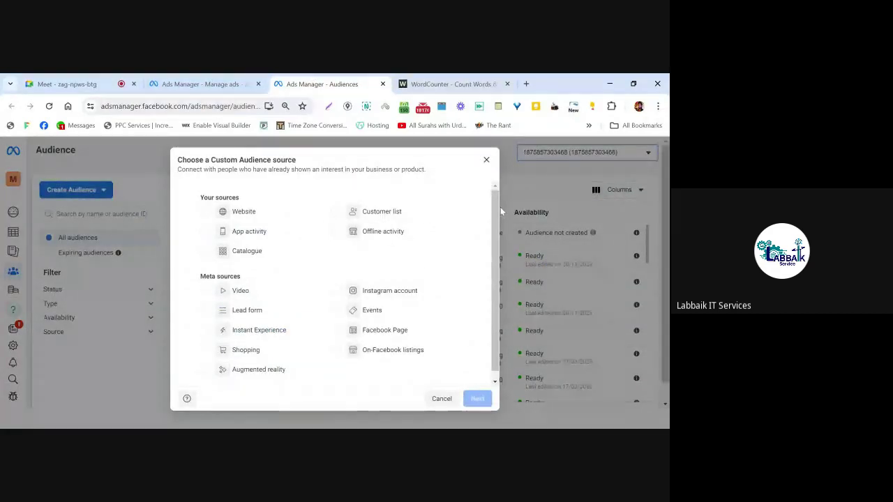
{"action": "left_click_drag", "start_coordinate": [495, 207], "coordinate": [498, 213]}
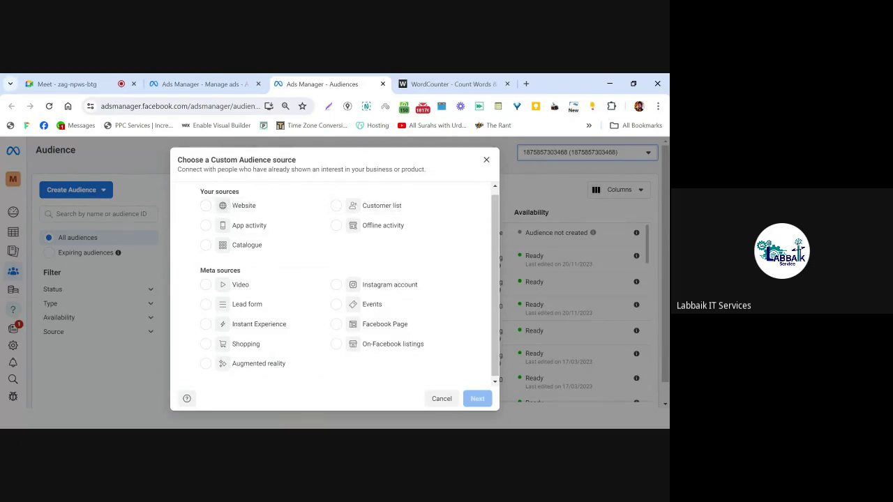
{"action": "left_click", "coordinate": [241, 208]}
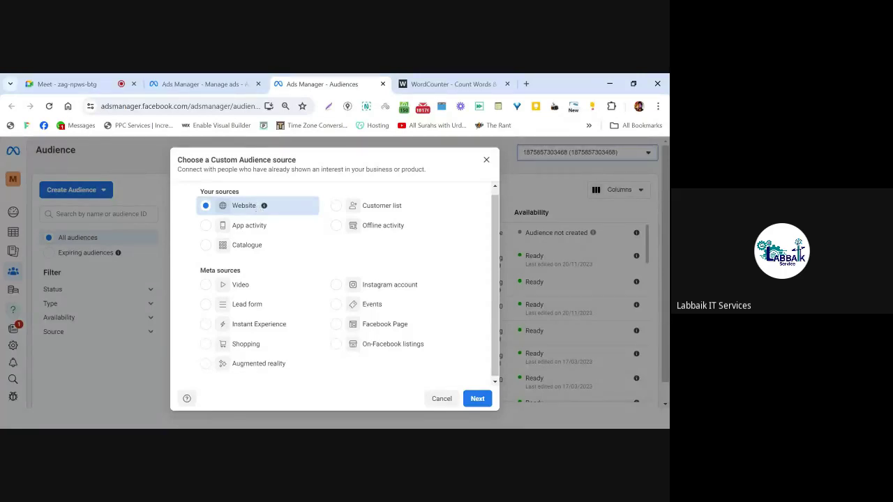
{"action": "mouse_move", "coordinate": [268, 210]}
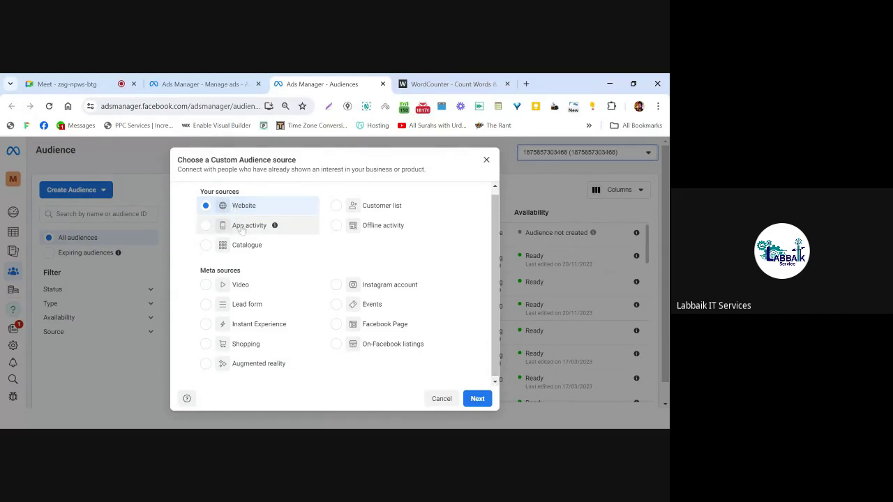
- Read the in-call messages in Google Meet, reopen the participant list, and return to the Custom Audience source dialog
{"action": "left_click", "coordinate": [95, 83]}
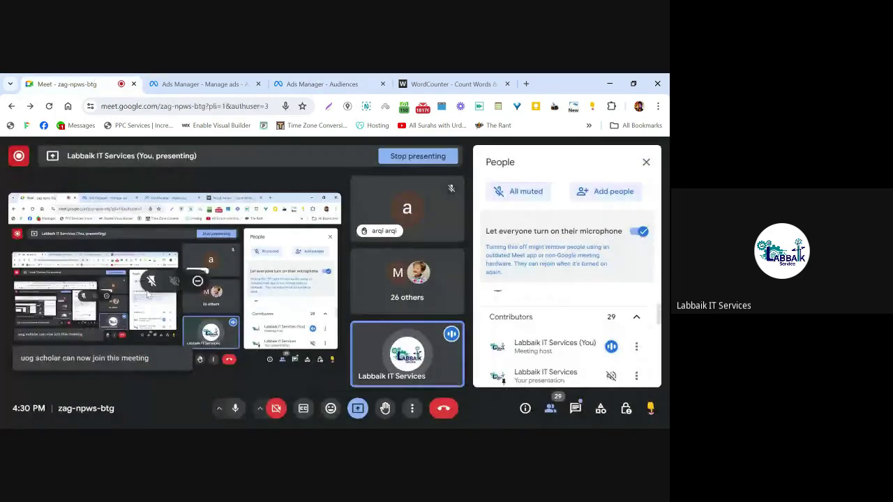
{"action": "left_click", "coordinate": [575, 409]}
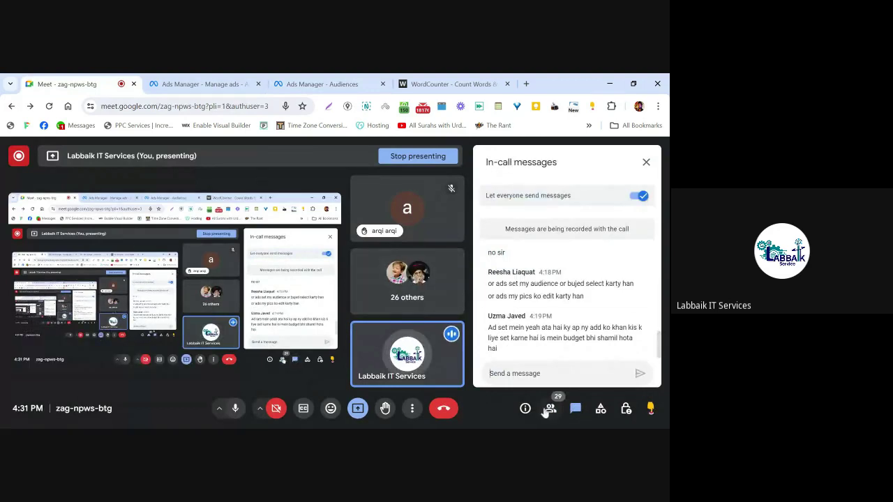
{"action": "left_click", "coordinate": [550, 410]}
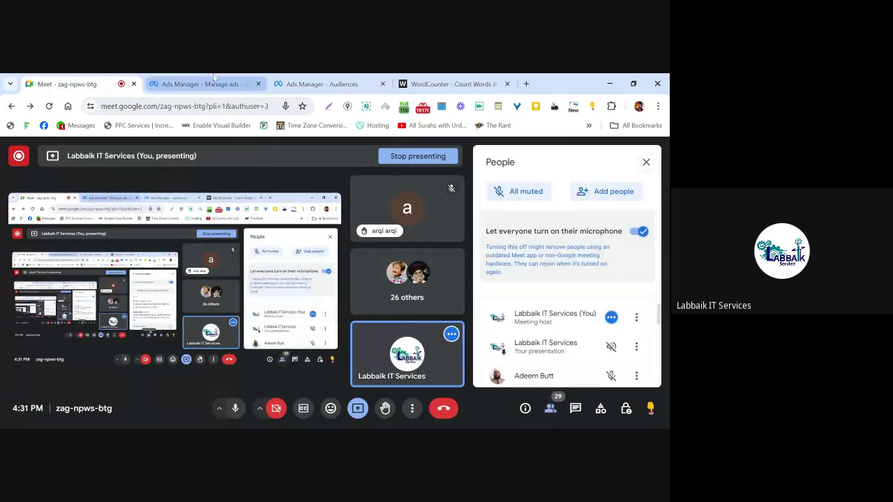
{"action": "left_click", "coordinate": [231, 84]}
{"action": "left_click", "coordinate": [300, 82]}
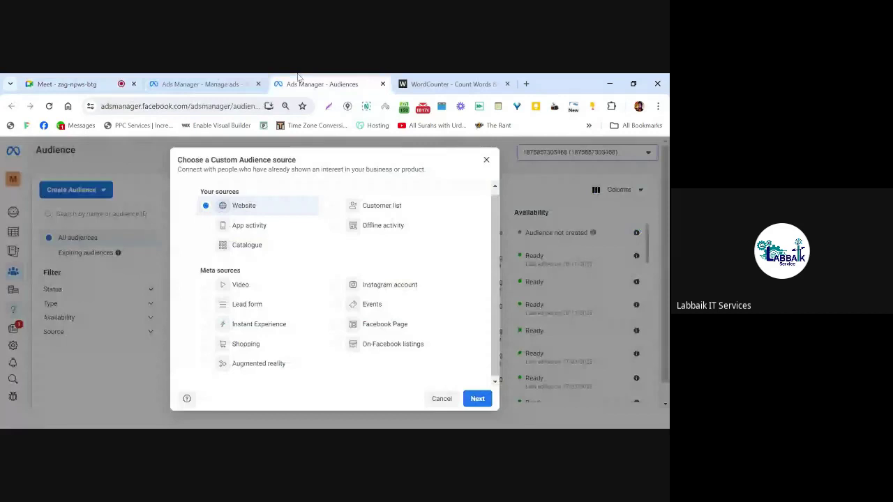
{"action": "left_click", "coordinate": [262, 83]}
{"action": "left_click", "coordinate": [300, 83]}
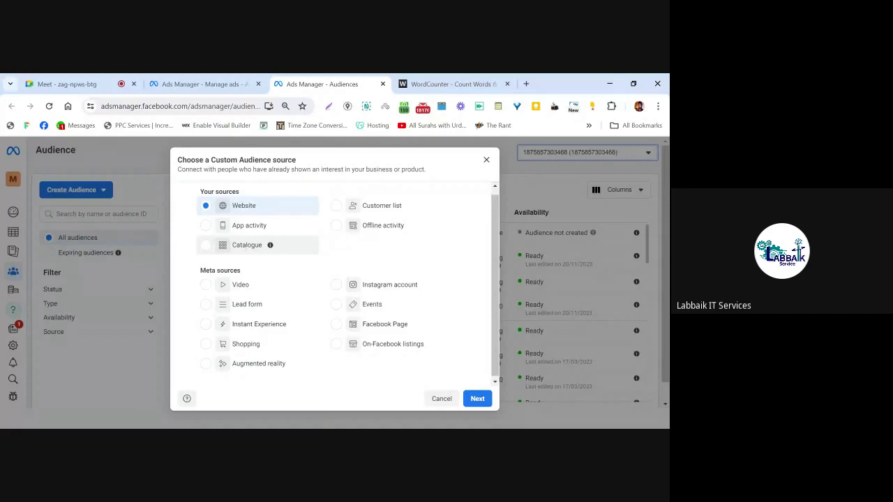
- Select Customer list as the Custom Audience source, and then change the source to Offline activity
{"action": "left_click", "coordinate": [368, 212]}
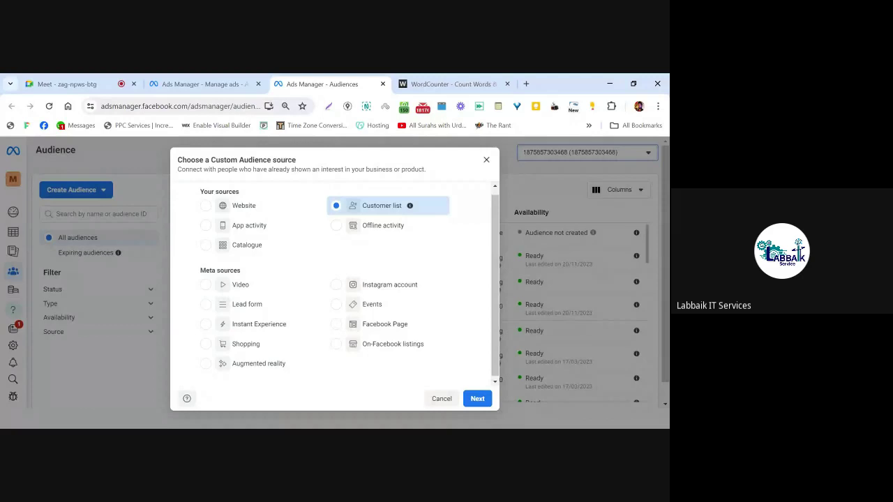
{"action": "left_click", "coordinate": [371, 230]}
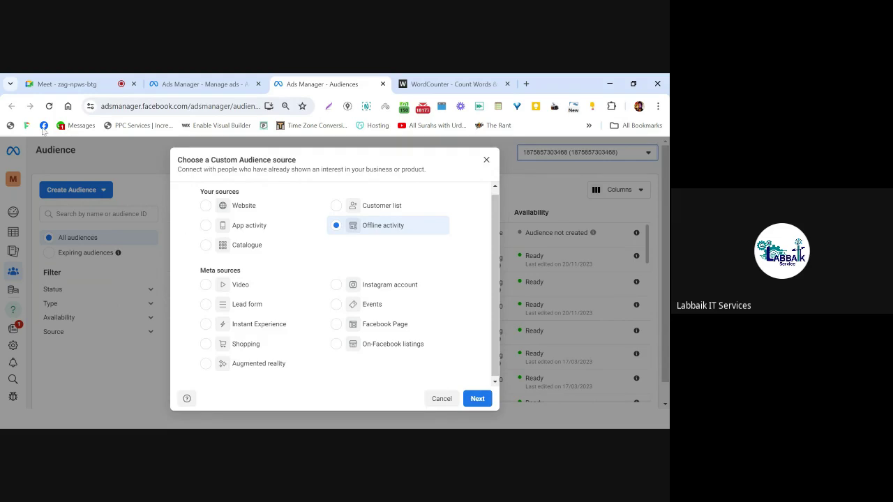
- Check the Google Meet call, return to the Custom Audience sources, and view the description of the Video source
{"action": "left_click", "coordinate": [66, 84]}
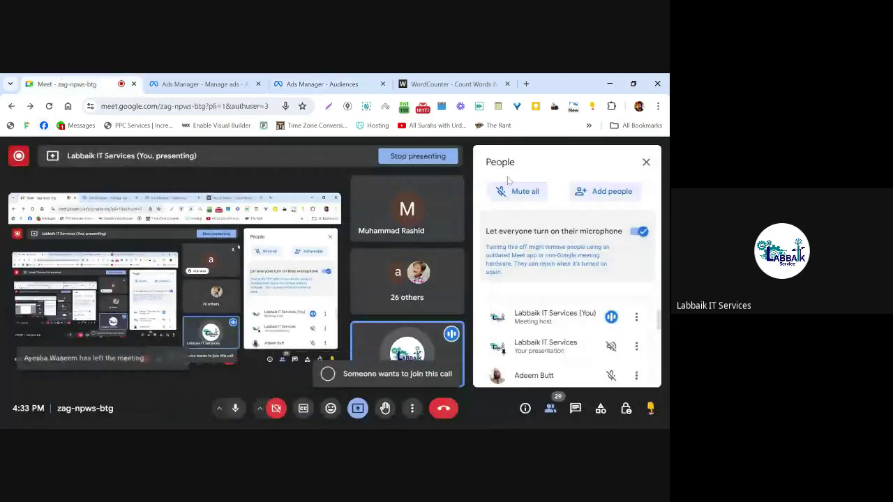
{"action": "left_click", "coordinate": [315, 79]}
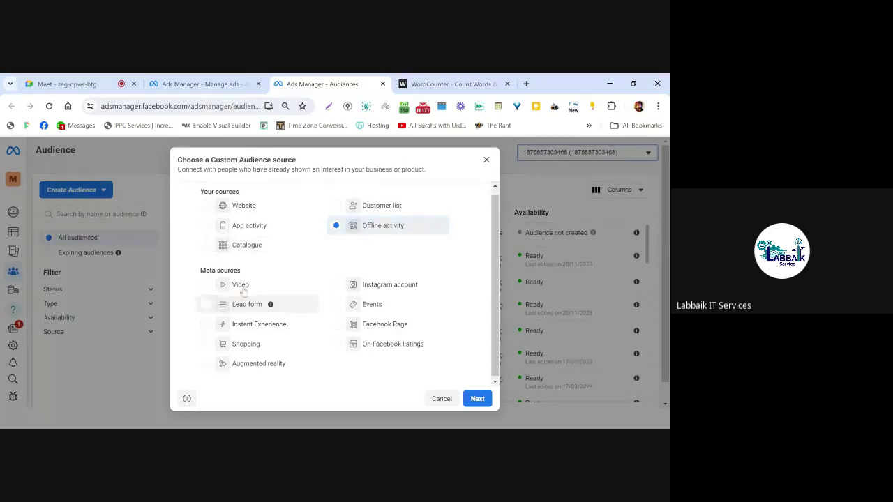
{"action": "mouse_move", "coordinate": [249, 288]}
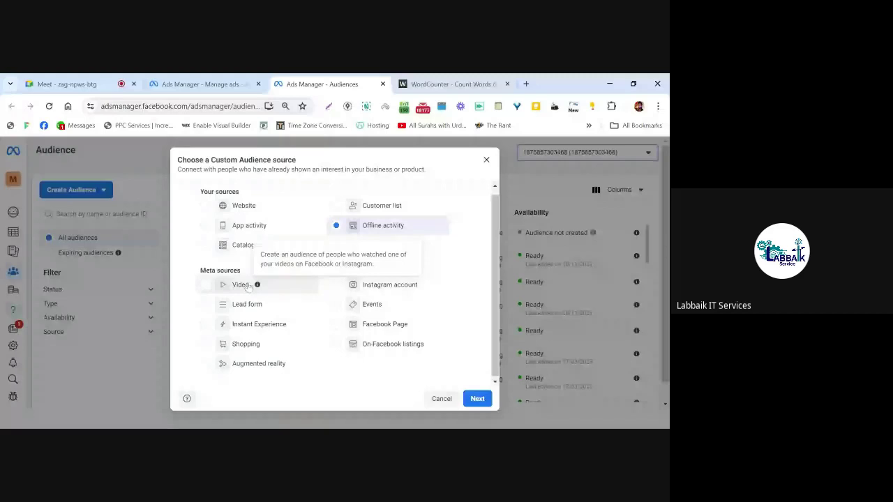
- Select Video as the Custom Audience source, and then change it to Lead form and to Instant Experience
{"action": "left_click", "coordinate": [244, 289]}
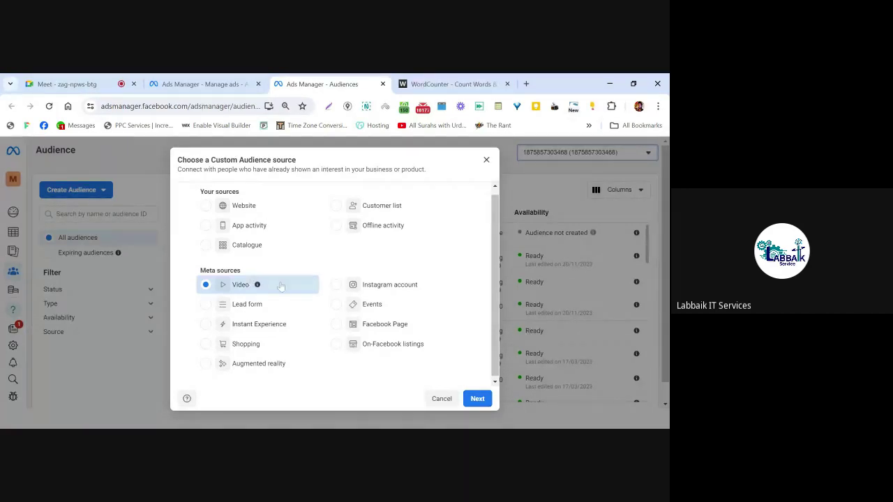
{"action": "left_click", "coordinate": [239, 307]}
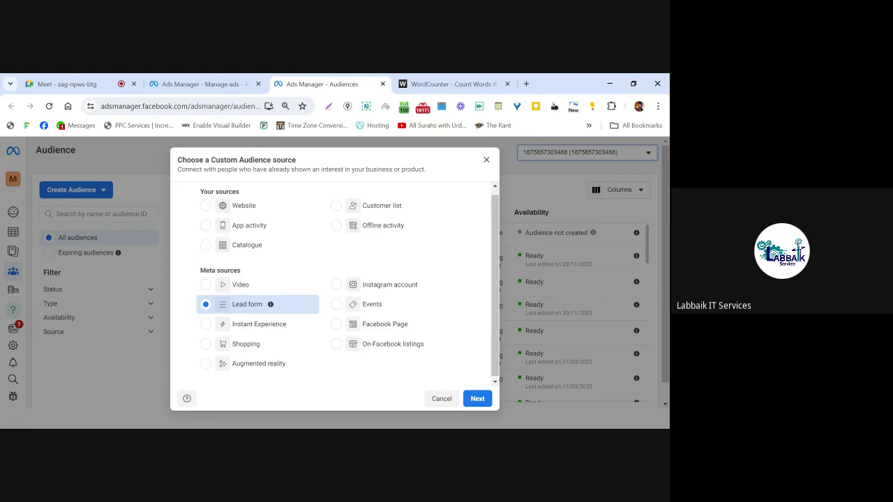
{"action": "left_click", "coordinate": [260, 325]}
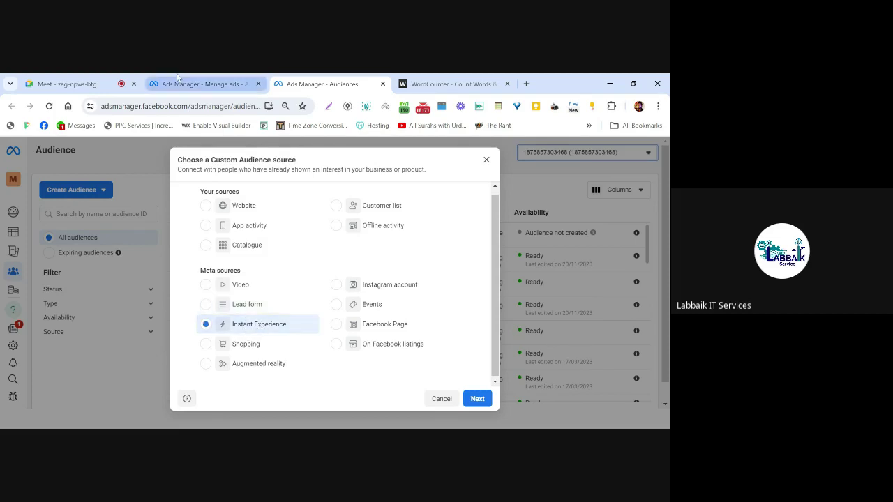
- Review the raised hands and contributors in the Google Meet participant list, and return to the Custom Audience source dialog
{"action": "left_click", "coordinate": [102, 77]}
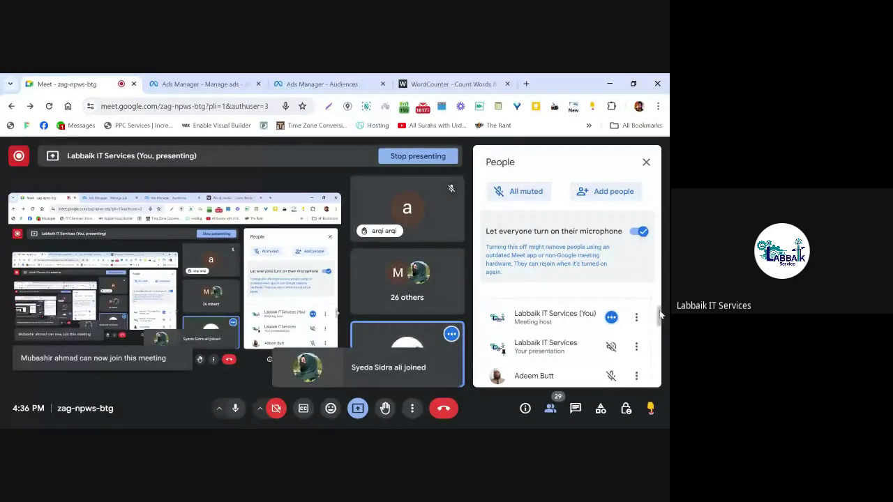
{"action": "mouse_move", "coordinate": [660, 316]}
{"action": "left_mouse_down"}
{"action": "mouse_move", "coordinate": [660, 301]}
{"action": "mouse_move", "coordinate": [660, 309]}
{"action": "left_mouse_up"}
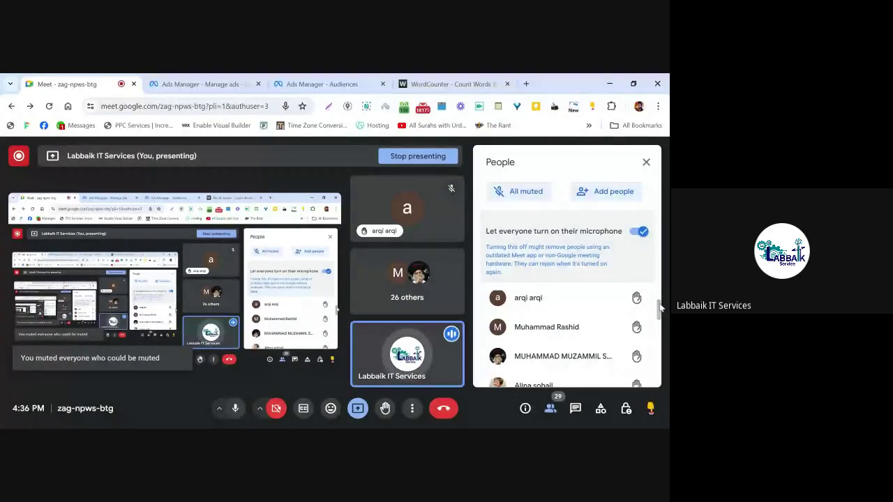
{"action": "scroll", "coordinate": [660, 307], "scroll_direction": "down", "scroll_amount": 2}
{"action": "scroll", "coordinate": [565, 335], "scroll_direction": "down", "scroll_amount": 1}
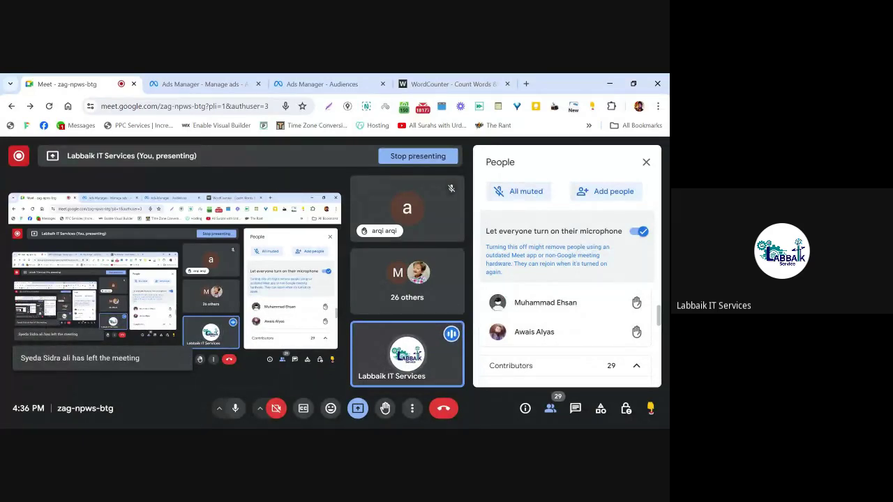
{"action": "scroll", "coordinate": [565, 321], "scroll_direction": "down", "scroll_amount": 1}
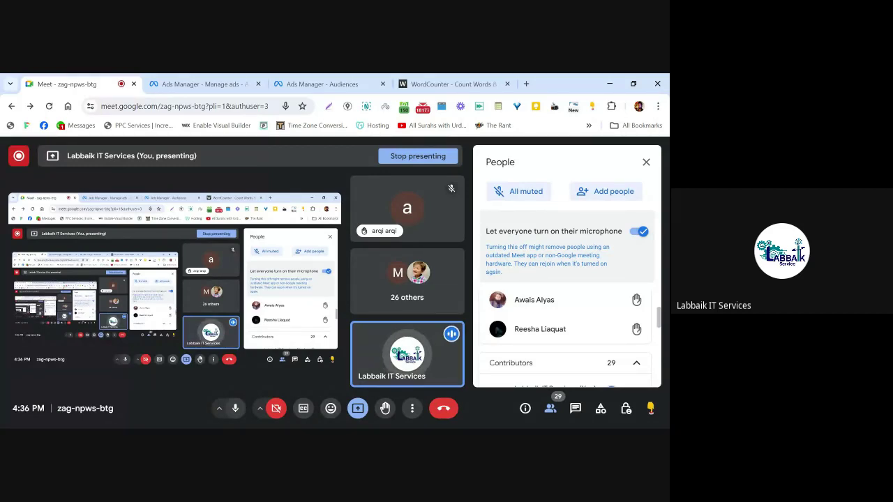
{"action": "scroll", "coordinate": [567, 335], "scroll_direction": "down", "scroll_amount": 1}
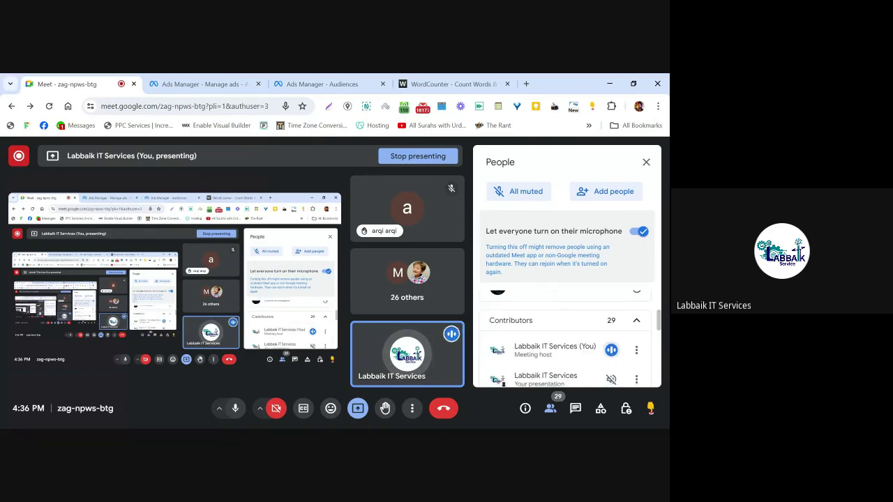
{"action": "scroll", "coordinate": [567, 335], "scroll_direction": "down", "scroll_amount": 2}
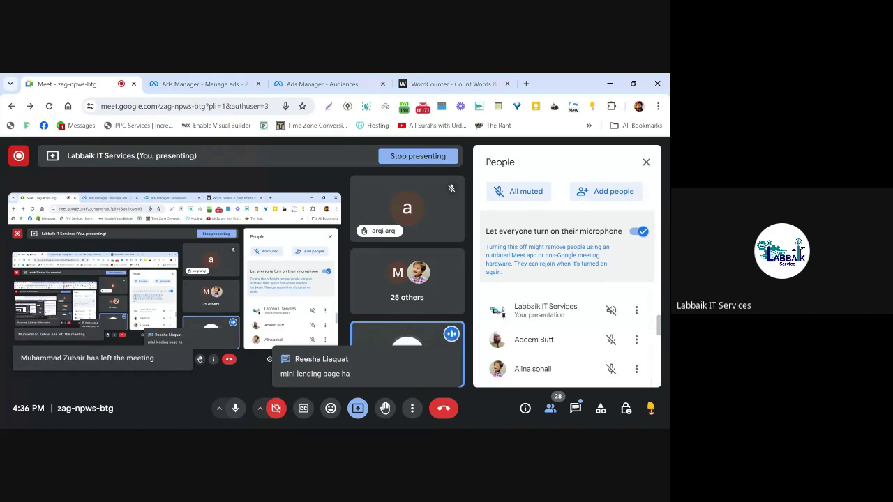
{"action": "scroll", "coordinate": [567, 335], "scroll_direction": "down", "scroll_amount": 1}
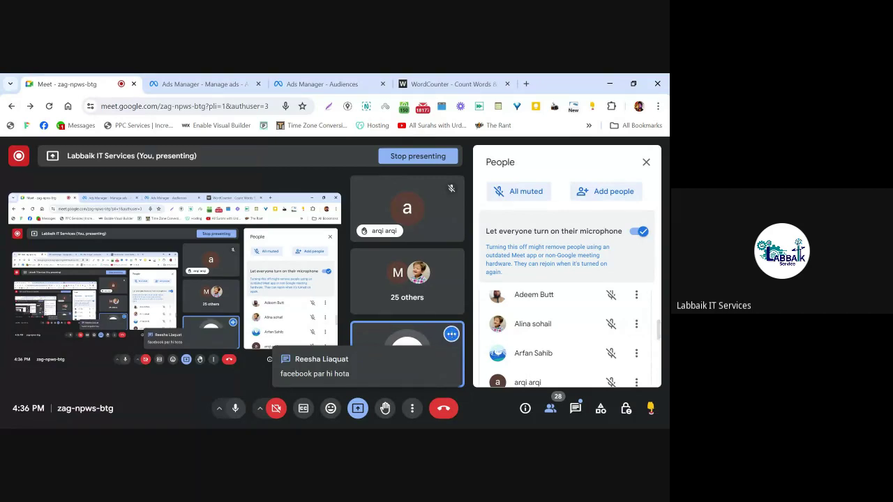
{"action": "scroll", "coordinate": [661, 322], "scroll_direction": "up", "scroll_amount": 5}
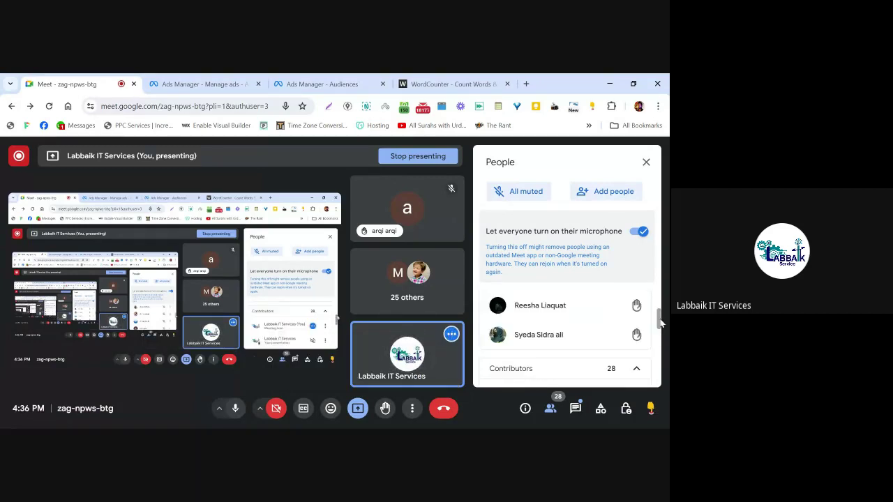
{"action": "mouse_move", "coordinate": [543, 335]}
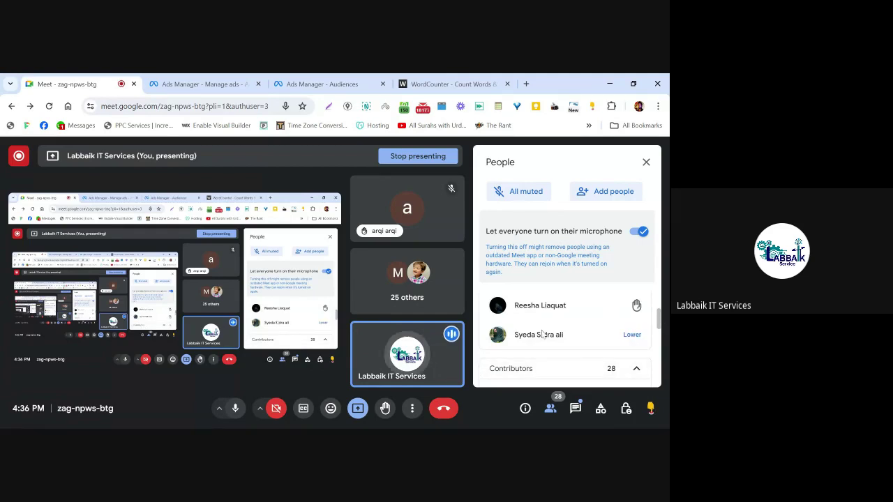
{"action": "left_click", "coordinate": [187, 78]}
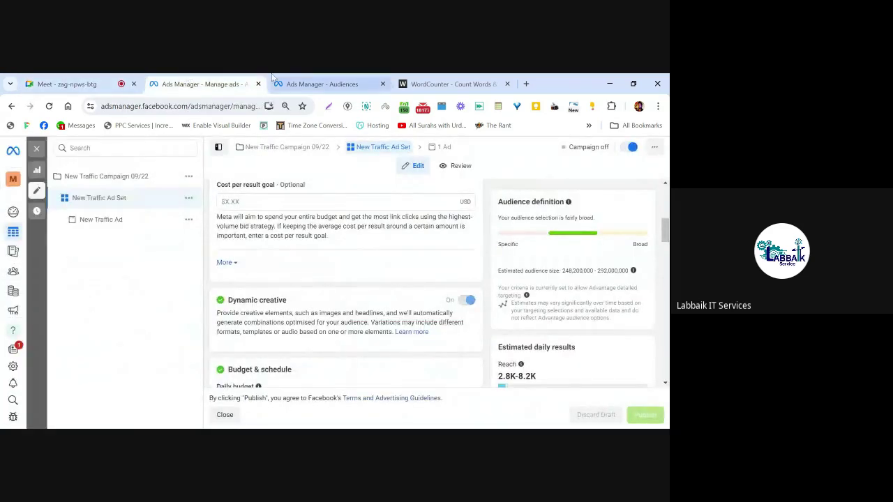
{"action": "left_click", "coordinate": [305, 80]}
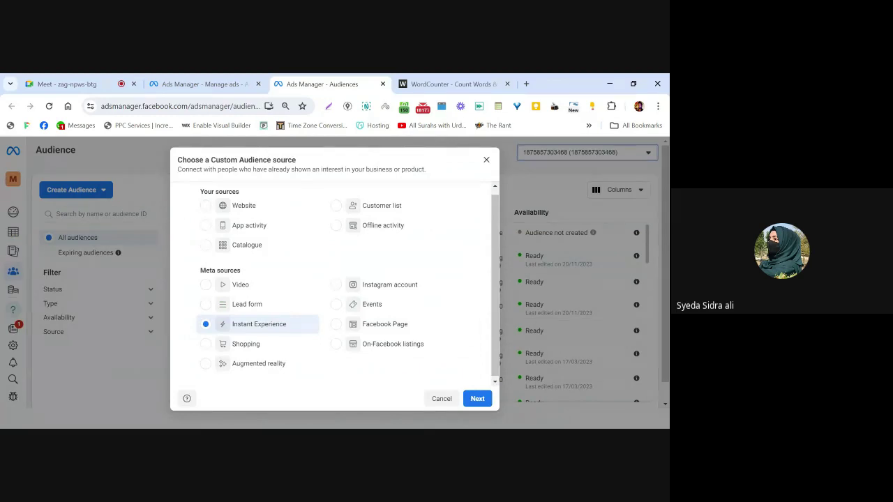
- Read the latest in-call message in Google Meet, highlight the word "lending", and reopen the participant list
{"action": "left_click", "coordinate": [66, 84]}
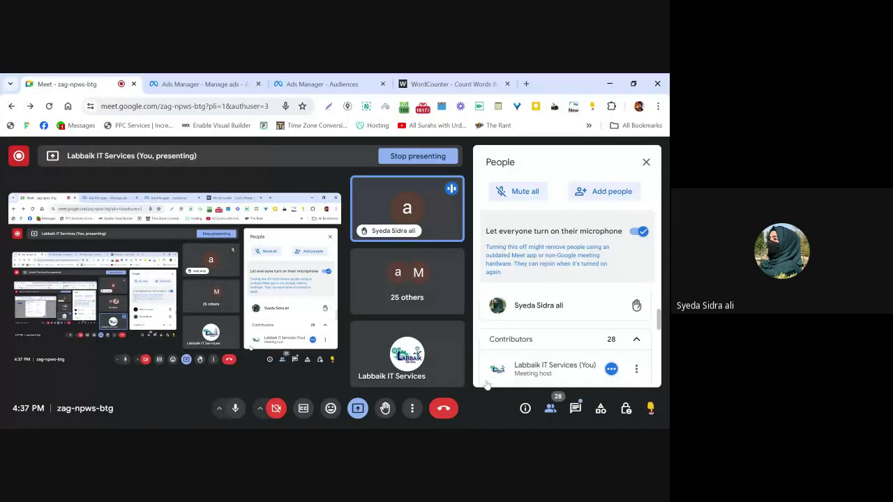
{"action": "left_click", "coordinate": [574, 409]}
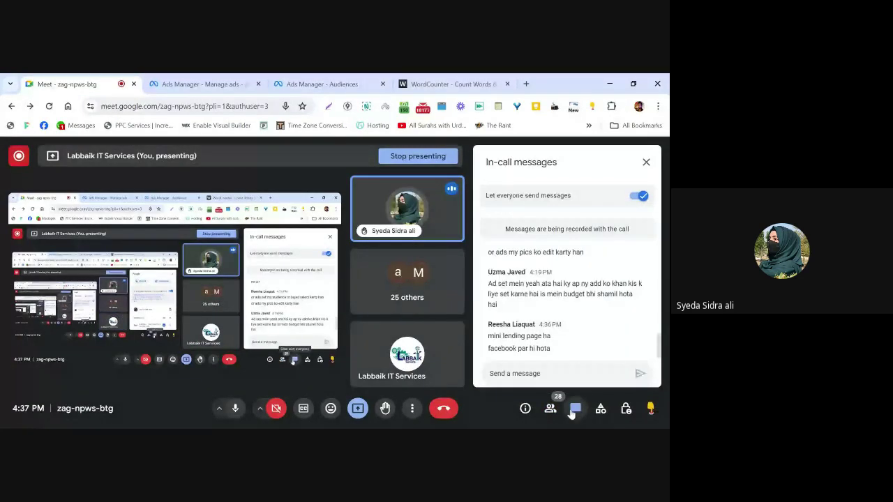
{"action": "double_click", "coordinate": [514, 336]}
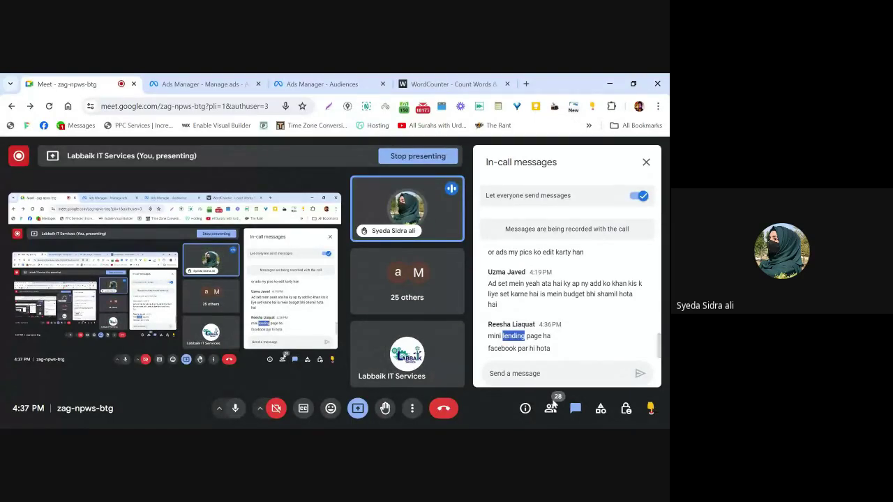
{"action": "left_click", "coordinate": [552, 410]}
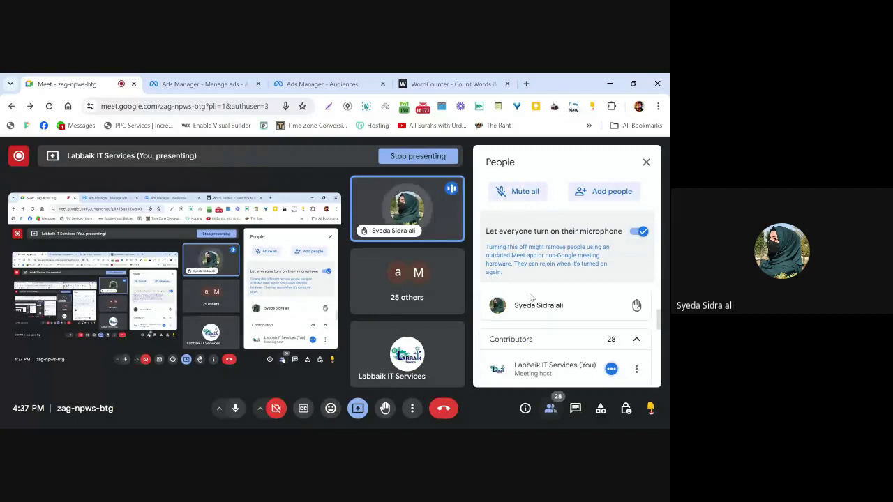
{"action": "mouse_move", "coordinate": [531, 311]}
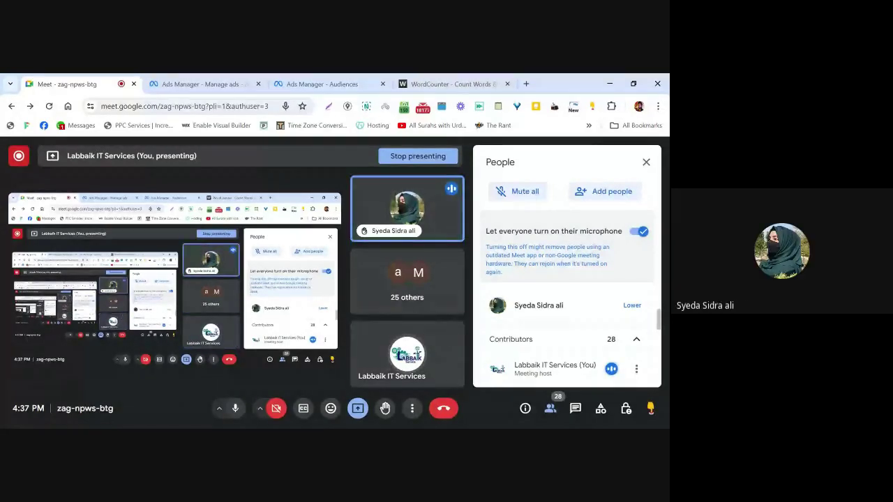
- Return to the Custom Audience sources, select Shopping, and then change the source to Instagram account
{"action": "left_click", "coordinate": [201, 84]}
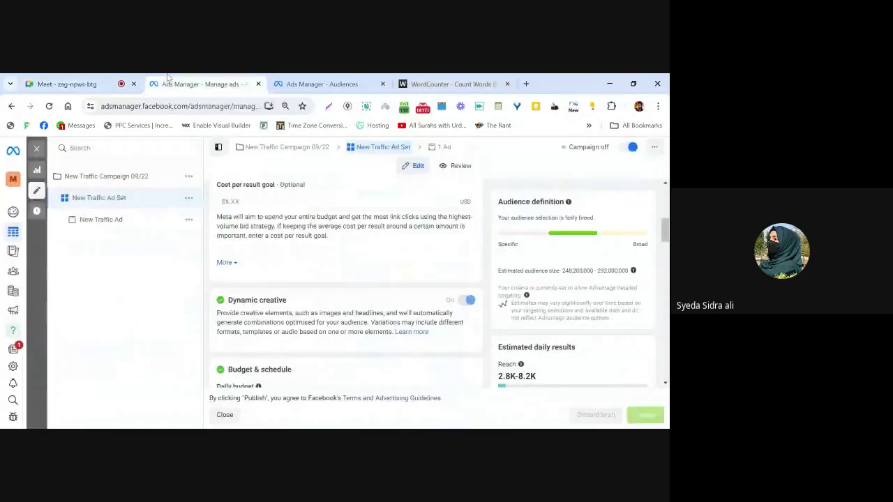
{"action": "left_click", "coordinate": [332, 81]}
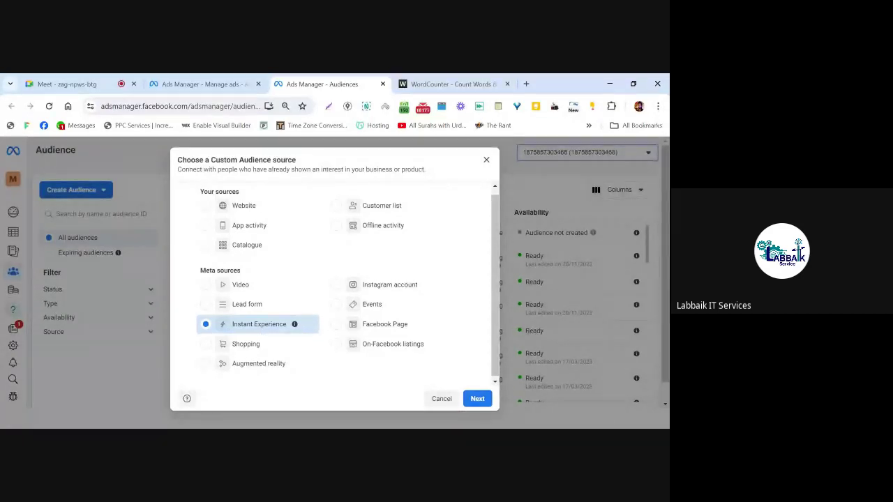
{"action": "left_click", "coordinate": [236, 352]}
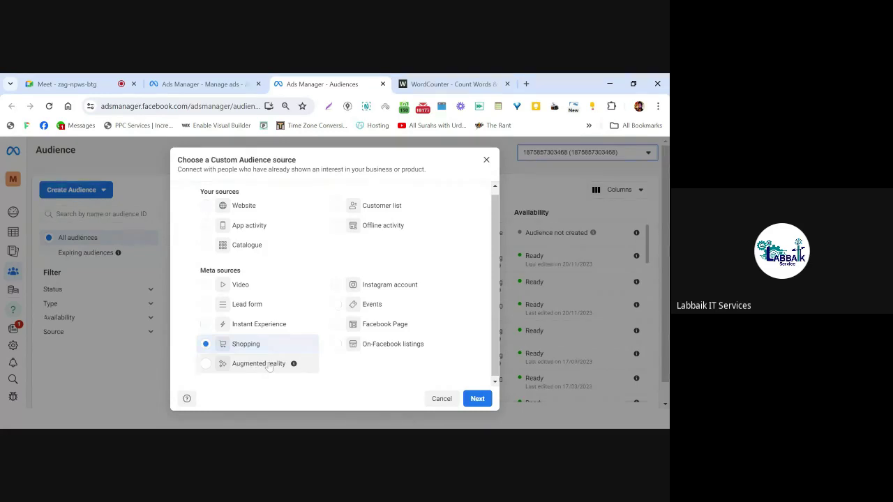
{"action": "left_click", "coordinate": [381, 294]}
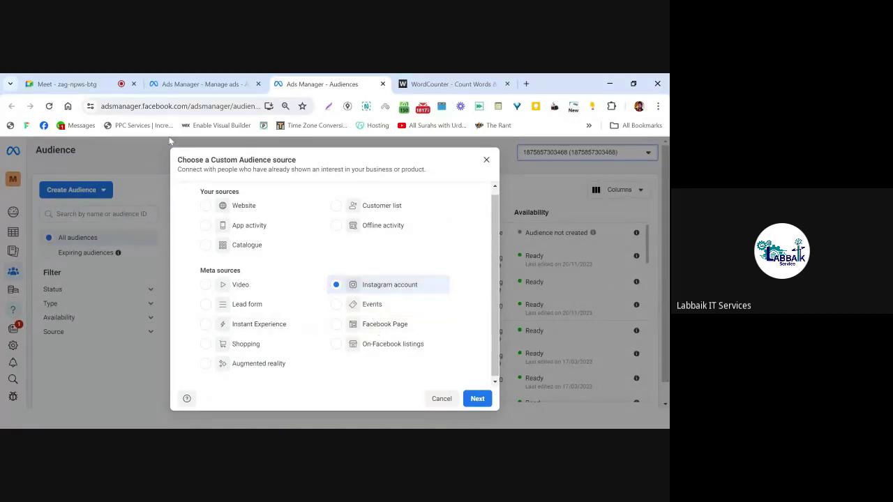
- Check the Google Meet call, return to the Audiences page, and close the browser tab for managing ads
{"action": "key", "text": "ctrl+1"}
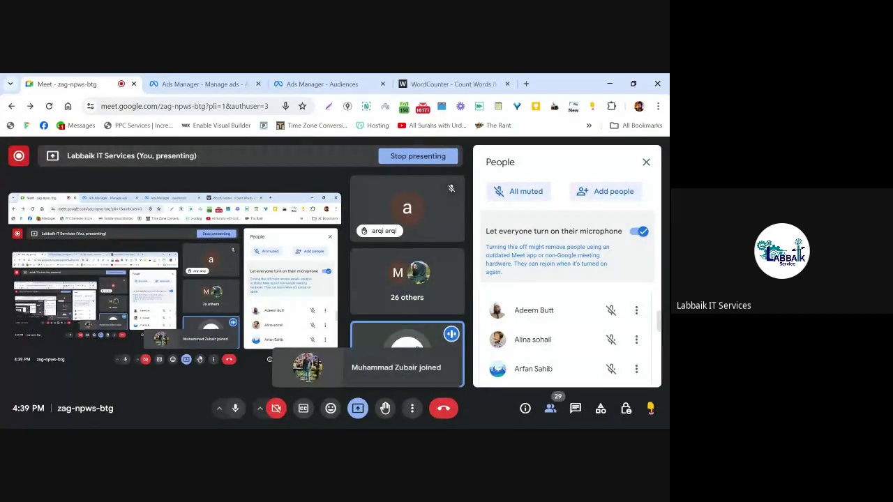
{"action": "left_click", "coordinate": [202, 84]}
{"action": "left_click", "coordinate": [300, 83]}
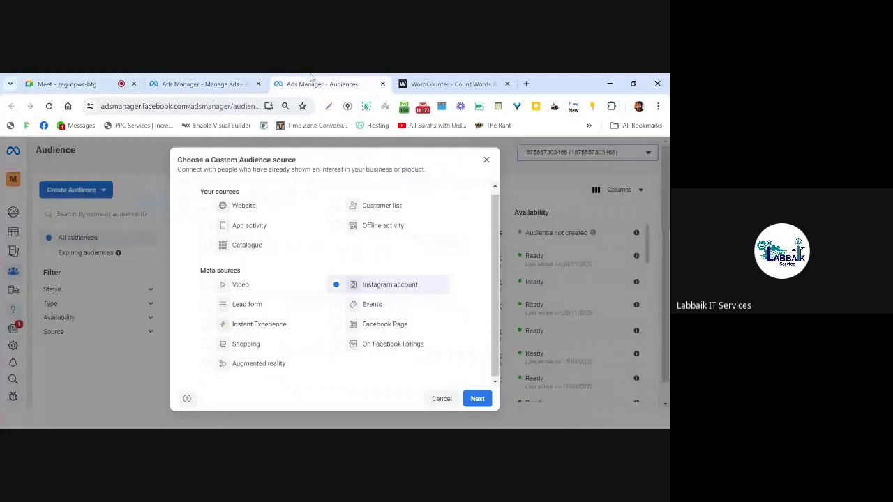
{"action": "left_click", "coordinate": [259, 83]}
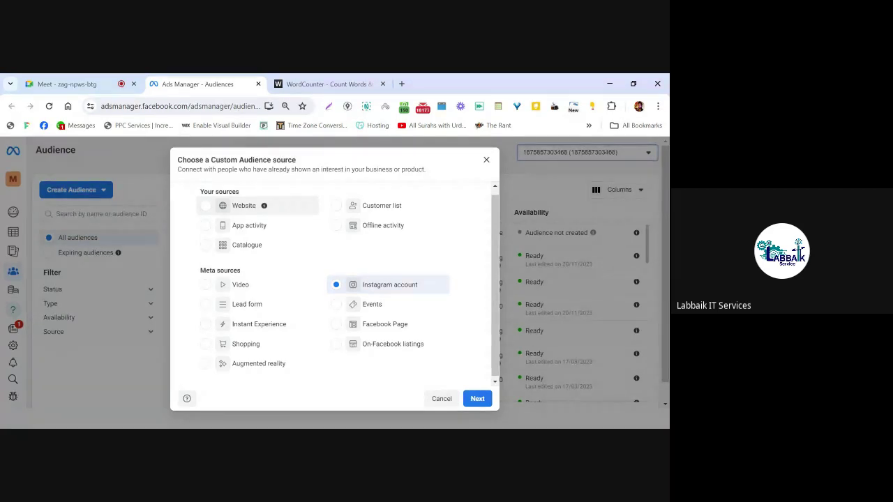
- Select Catalogue, Customer list, Instagram account and Video in turn as the Custom Audience source
{"action": "left_click", "coordinate": [245, 245]}
{"action": "left_click", "coordinate": [391, 207]}
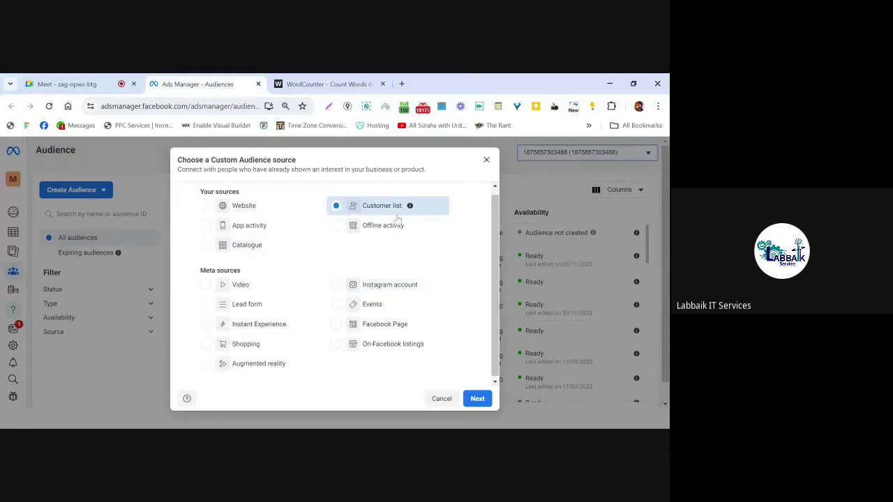
{"action": "left_click", "coordinate": [373, 284]}
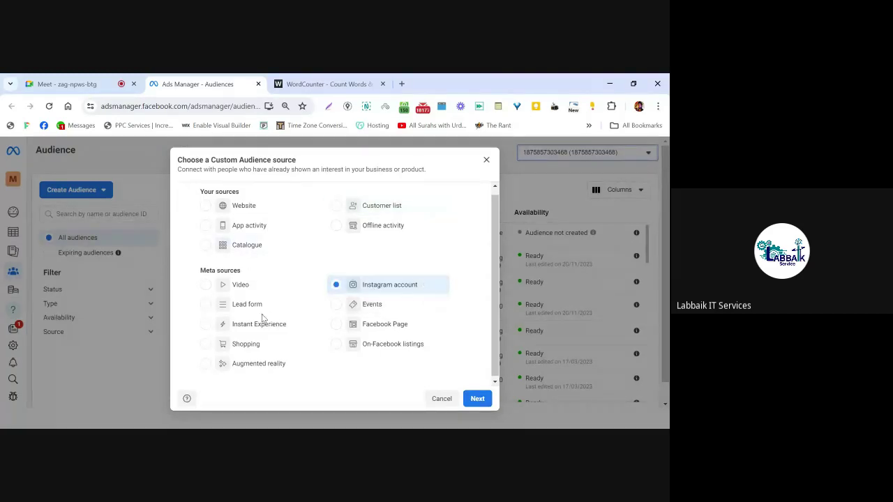
{"action": "left_click", "coordinate": [240, 286]}
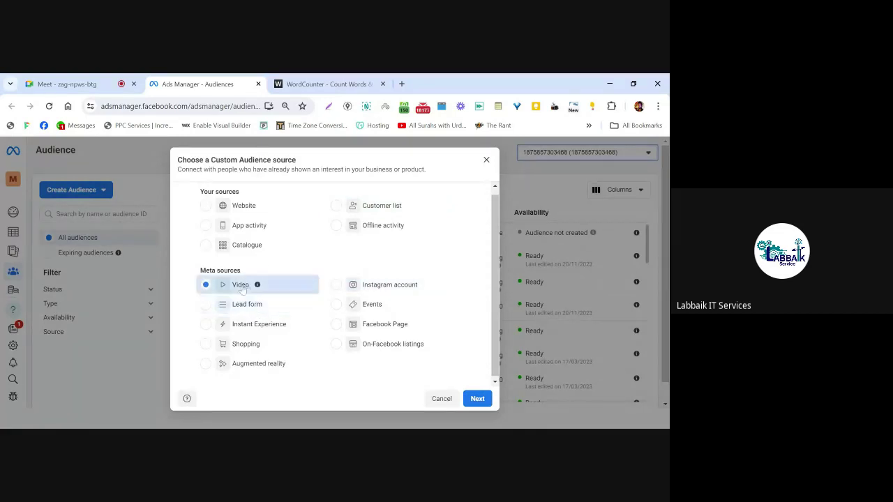
- Check the Google Meet call, return to the Custom Audience sources, and choose Facebook Page after briefly selecting Events
{"action": "left_click", "coordinate": [94, 83]}
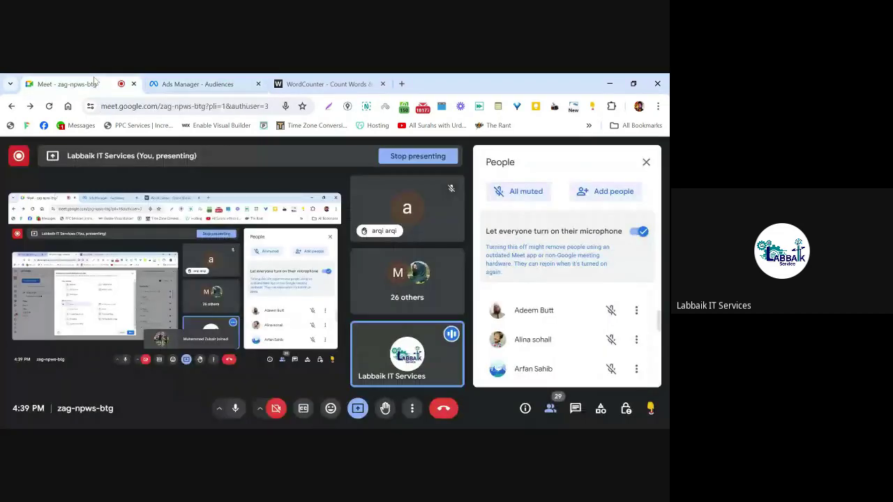
{"action": "left_click", "coordinate": [196, 84]}
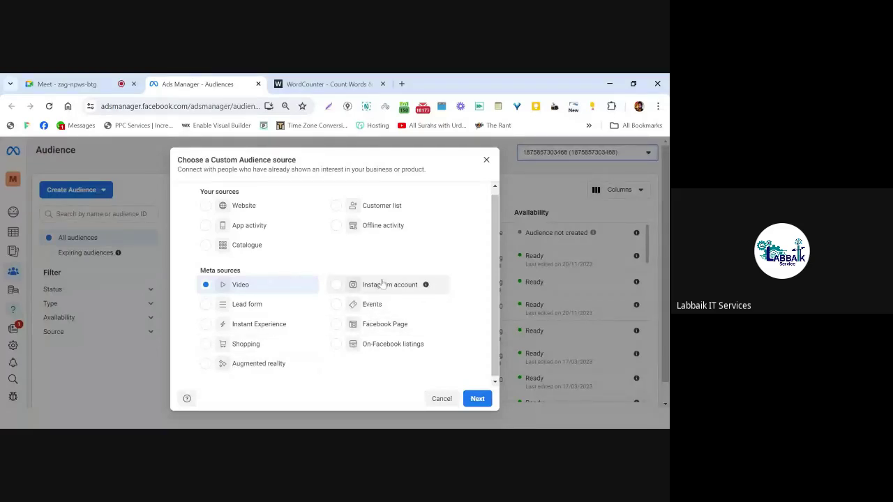
{"action": "left_click", "coordinate": [355, 325]}
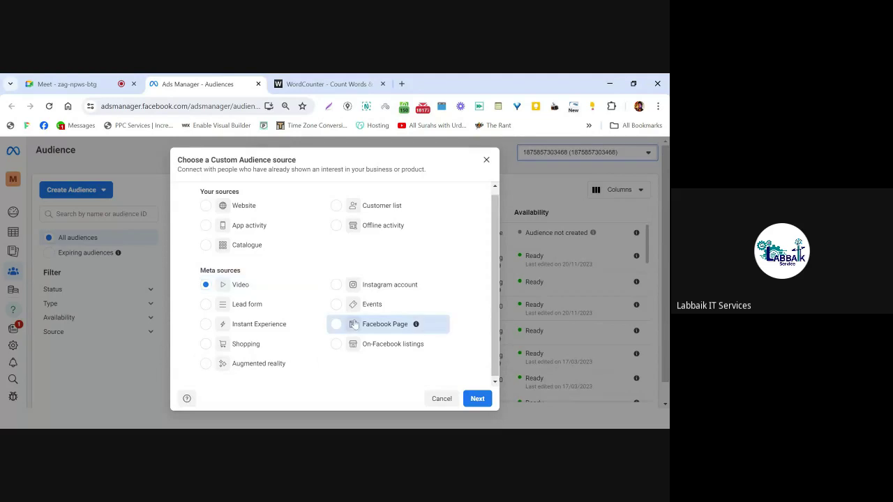
{"action": "left_click", "coordinate": [355, 325]}
{"action": "left_click", "coordinate": [368, 311]}
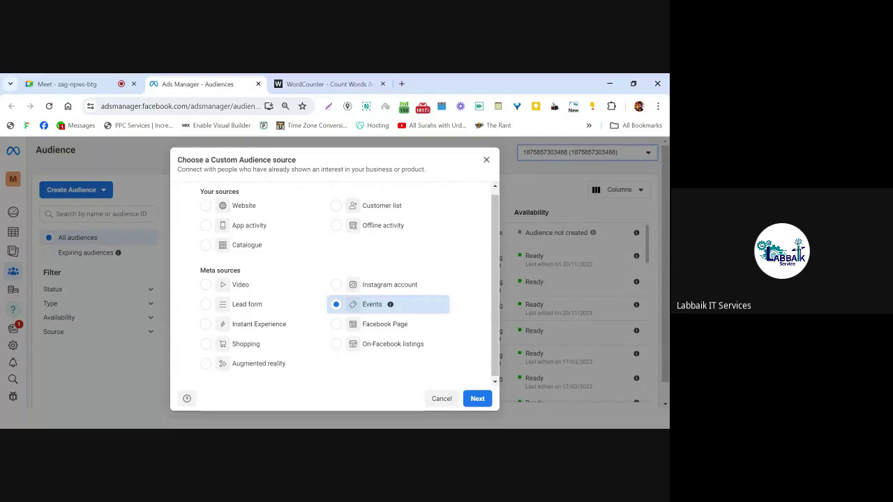
{"action": "left_click", "coordinate": [376, 329]}
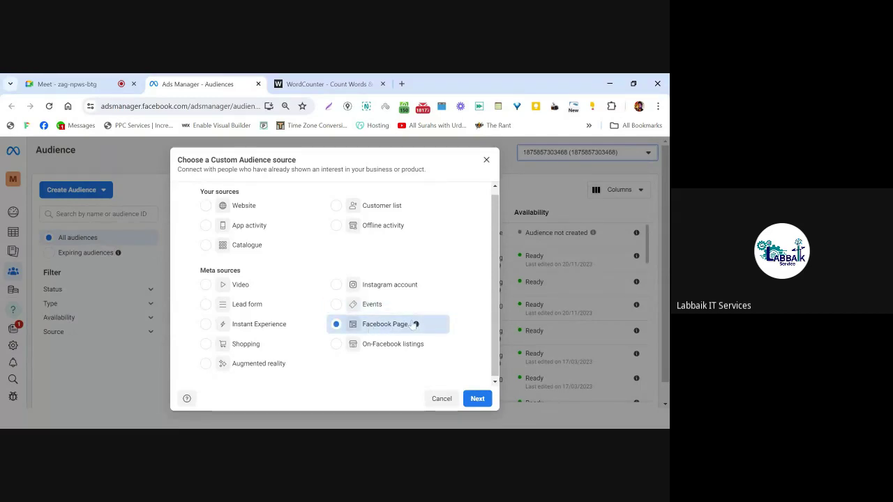
{"action": "mouse_move", "coordinate": [416, 328]}
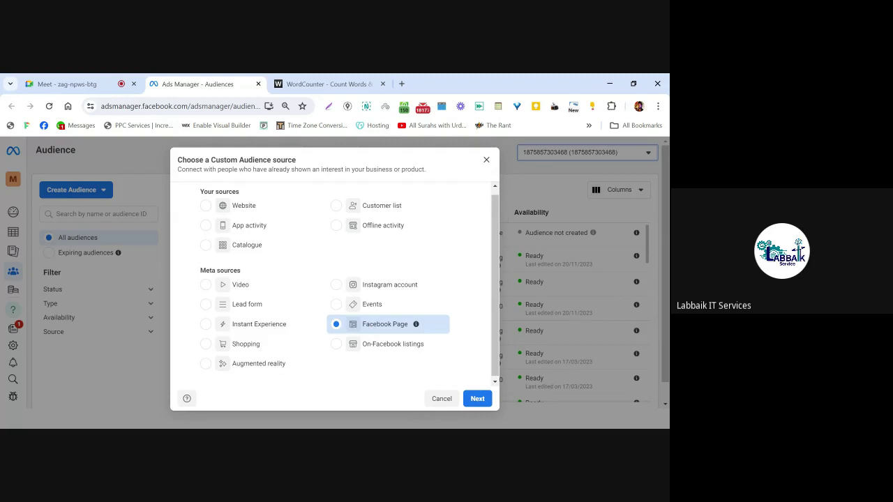
- Select On-Facebook listings as the Custom Audience source, then switch to the Google Meet call and find the raised hands in the participant list
{"action": "left_click", "coordinate": [373, 353]}
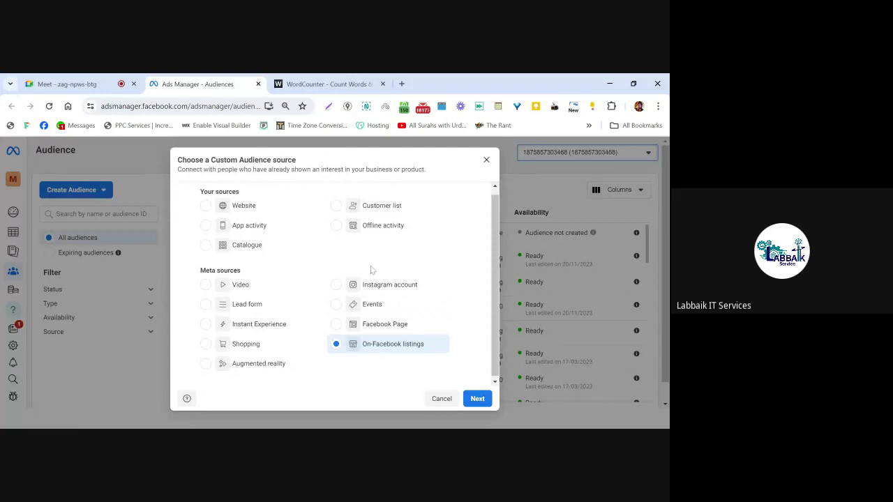
{"action": "left_click", "coordinate": [97, 77]}
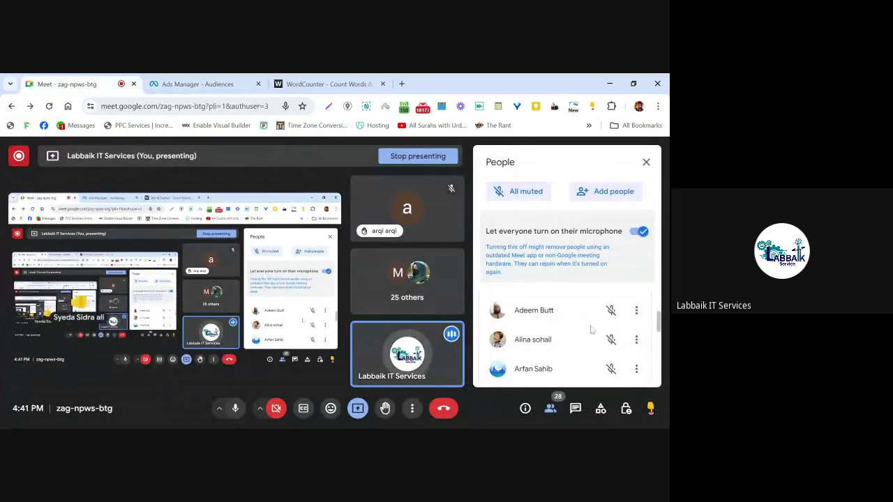
{"action": "scroll", "coordinate": [591, 329], "scroll_direction": "down", "scroll_amount": 1}
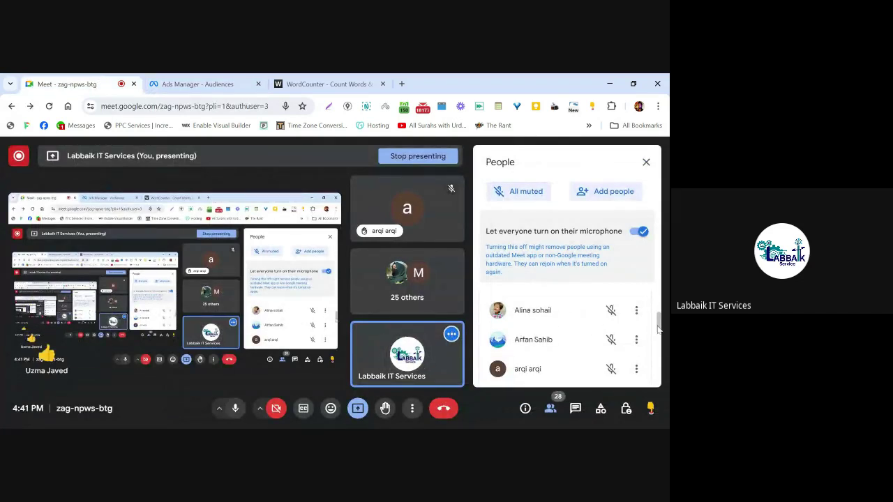
{"action": "left_click_drag", "start_coordinate": [658, 328], "coordinate": [659, 254]}
{"action": "left_click_drag", "start_coordinate": [659, 307], "coordinate": [662, 323]}
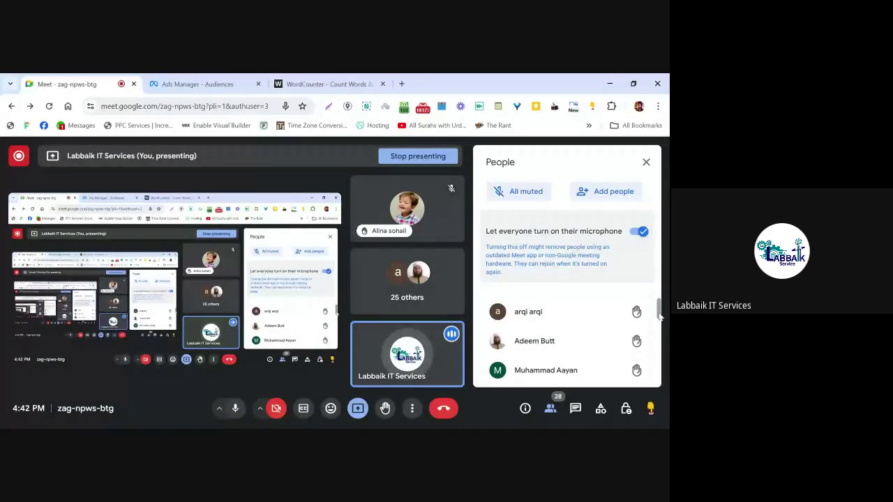
- Review the participants with raised hands and the contributors in the meeting's participant list
{"action": "scroll", "coordinate": [660, 317], "scroll_direction": "down", "scroll_amount": 1}
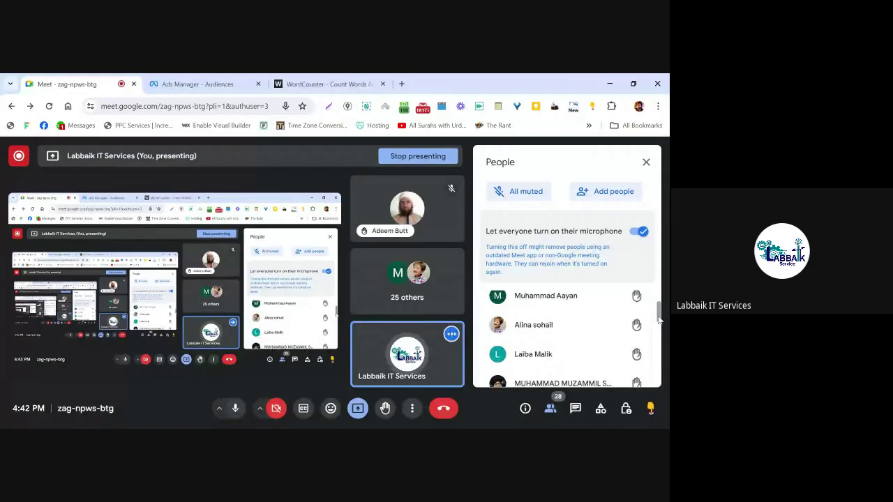
{"action": "scroll", "coordinate": [660, 320], "scroll_direction": "down", "scroll_amount": 2}
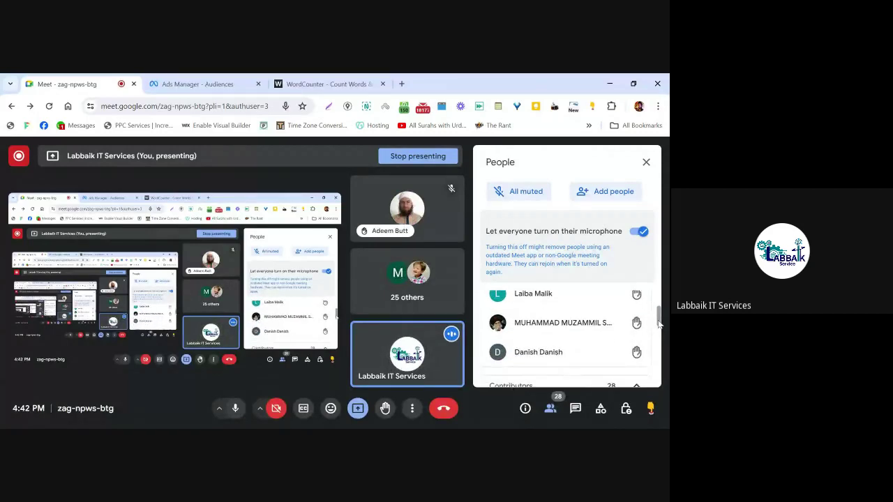
{"action": "scroll", "coordinate": [659, 321], "scroll_direction": "down", "scroll_amount": 2}
{"action": "scroll", "coordinate": [660, 321], "scroll_direction": "up", "scroll_amount": 2}
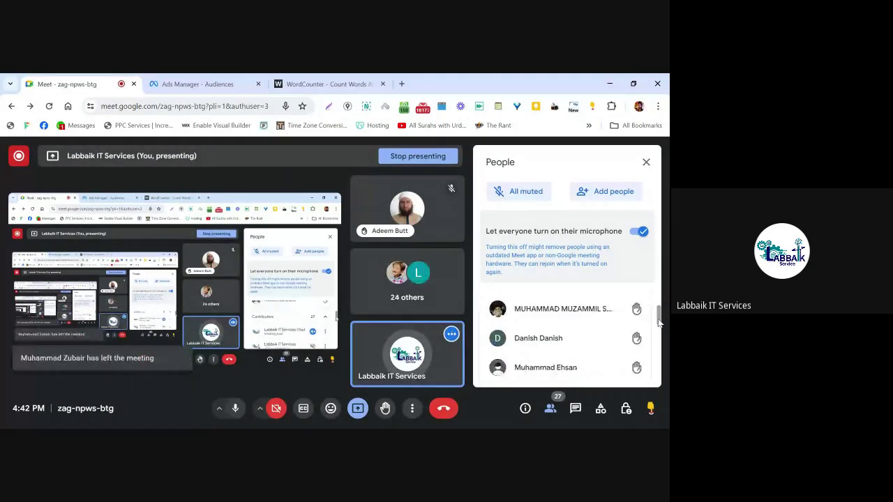
{"action": "mouse_move", "coordinate": [659, 321]}
{"action": "left_mouse_down"}
{"action": "mouse_move", "coordinate": [657, 376]}
{"action": "mouse_move", "coordinate": [659, 314]}
{"action": "left_mouse_up"}
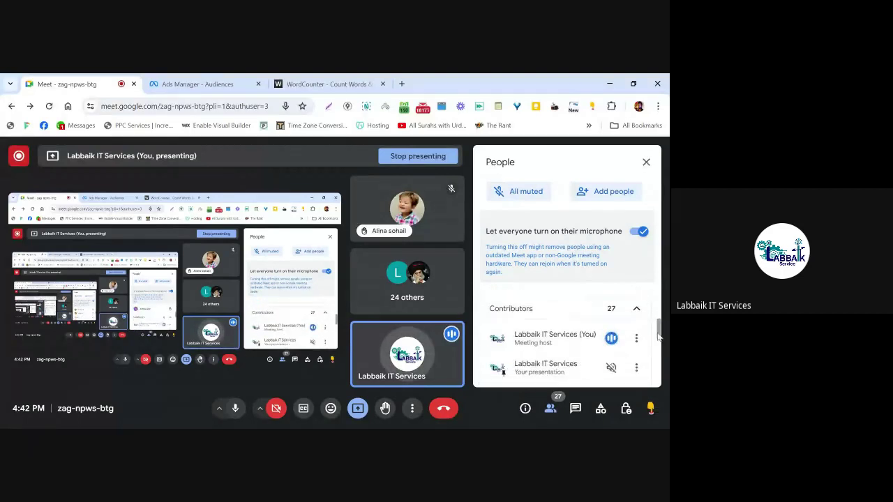
{"action": "scroll", "coordinate": [659, 357], "scroll_direction": "down", "scroll_amount": 3}
{"action": "scroll", "coordinate": [659, 357], "scroll_direction": "down", "scroll_amount": 3}
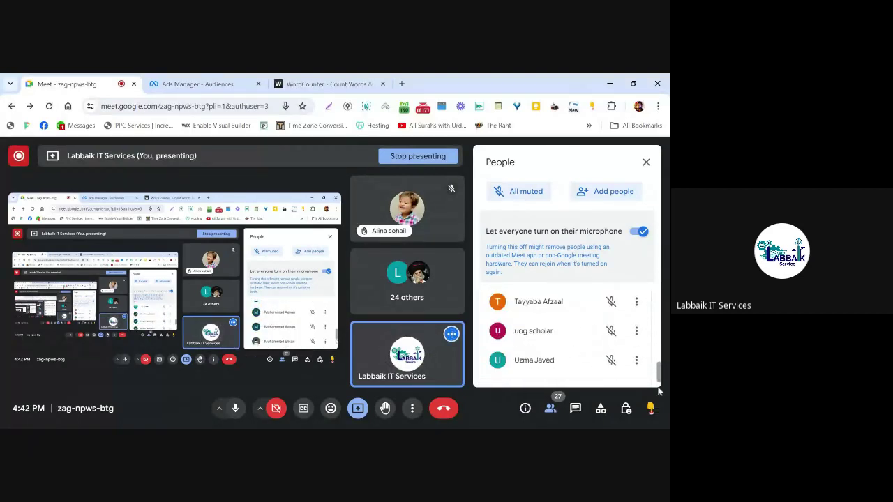
{"action": "scroll", "coordinate": [658, 335], "scroll_direction": "up", "scroll_amount": 6}
{"action": "scroll", "coordinate": [656, 321], "scroll_direction": "down", "scroll_amount": 4}
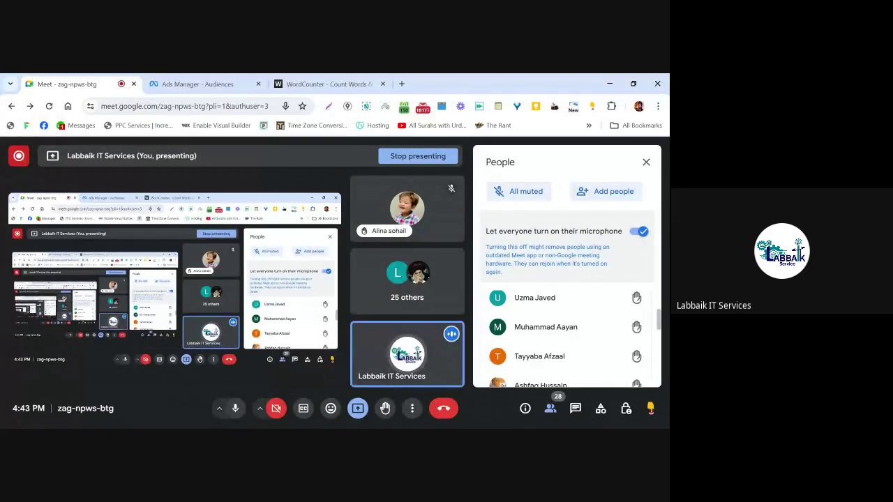
{"action": "scroll", "coordinate": [658, 333], "scroll_direction": "down", "scroll_amount": 3}
{"action": "scroll", "coordinate": [659, 333], "scroll_direction": "up", "scroll_amount": 1}
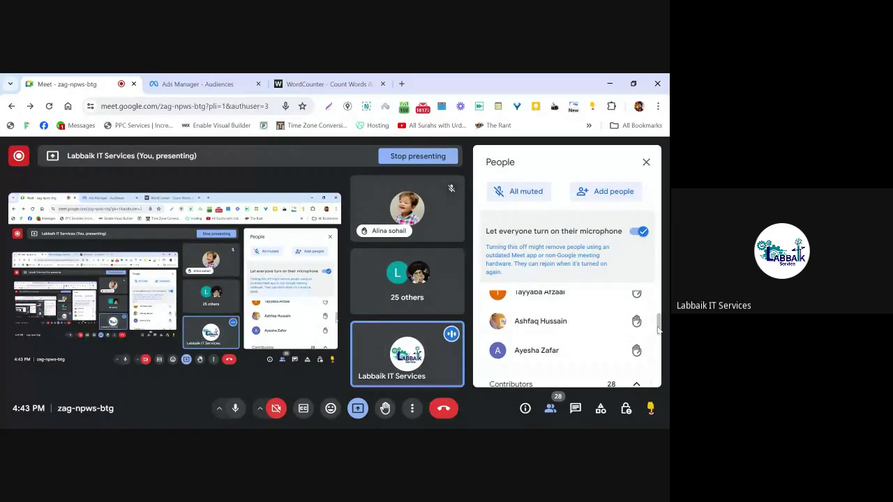
- Return to the Ads Manager Audiences page, choose Website as the Custom Audience source and open its setup form
{"action": "left_click", "coordinate": [227, 81]}
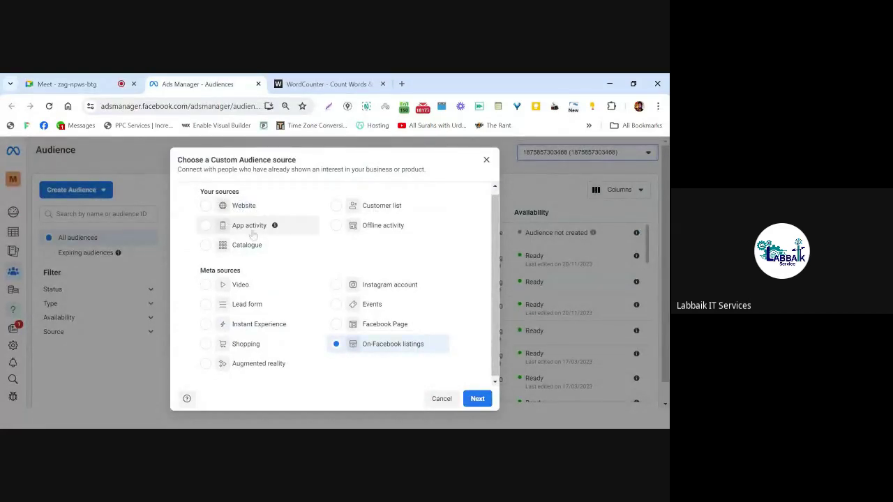
{"action": "left_click", "coordinate": [240, 207]}
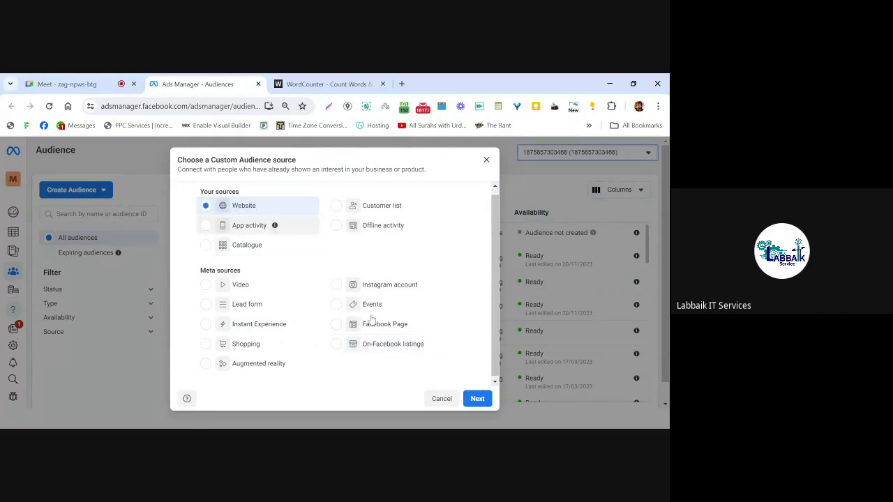
{"action": "left_click", "coordinate": [477, 399]}
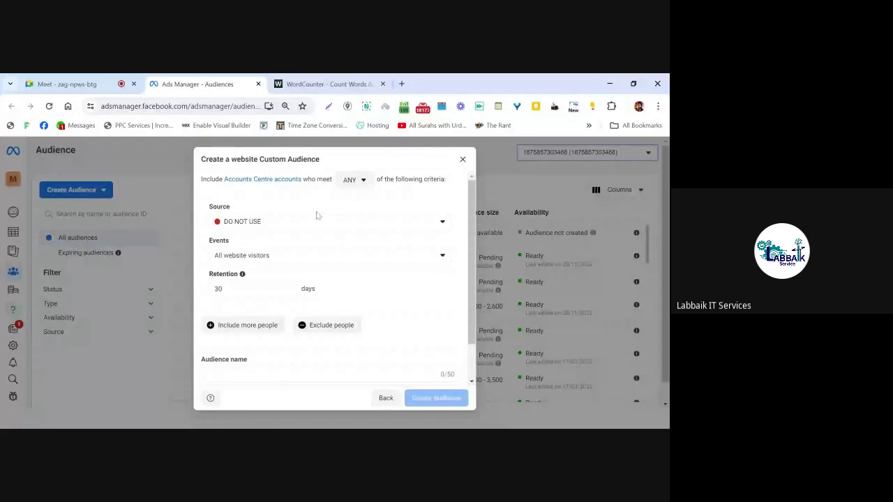
- Switch to the Google Meet call and check the raised hands from the start of the queue
{"action": "left_click", "coordinate": [70, 83]}
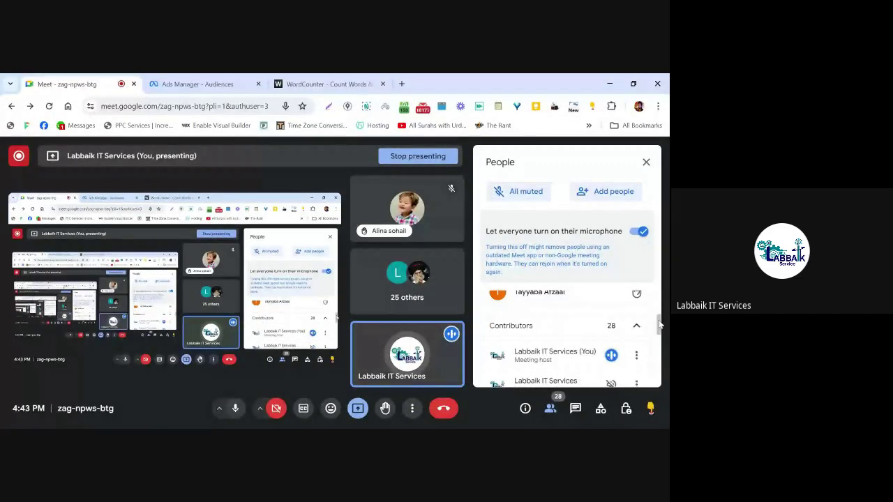
{"action": "scroll", "coordinate": [660, 319], "scroll_direction": "up", "scroll_amount": 3}
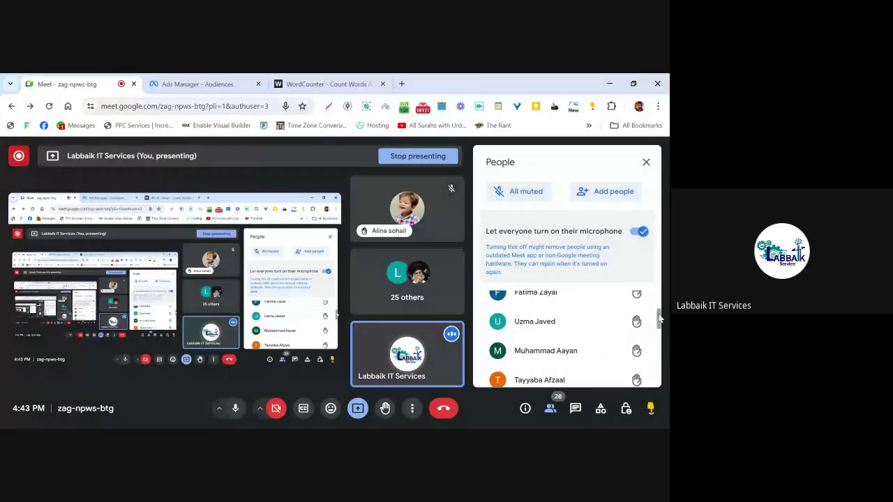
{"action": "scroll", "coordinate": [660, 319], "scroll_direction": "up", "scroll_amount": 1}
{"action": "scroll", "coordinate": [660, 314], "scroll_direction": "up", "scroll_amount": 5}
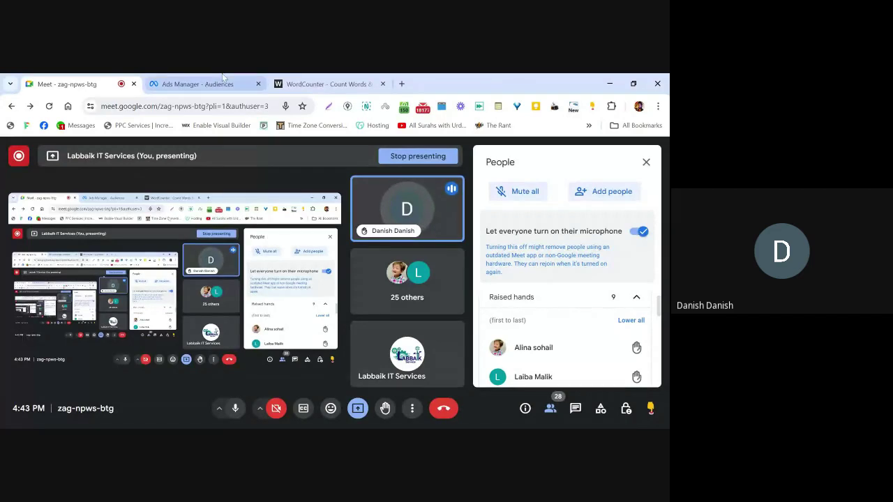
- Return to the Custom Audience sources in Ads Manager, choose Video and open the video engagement audience form
{"action": "left_click", "coordinate": [196, 84]}
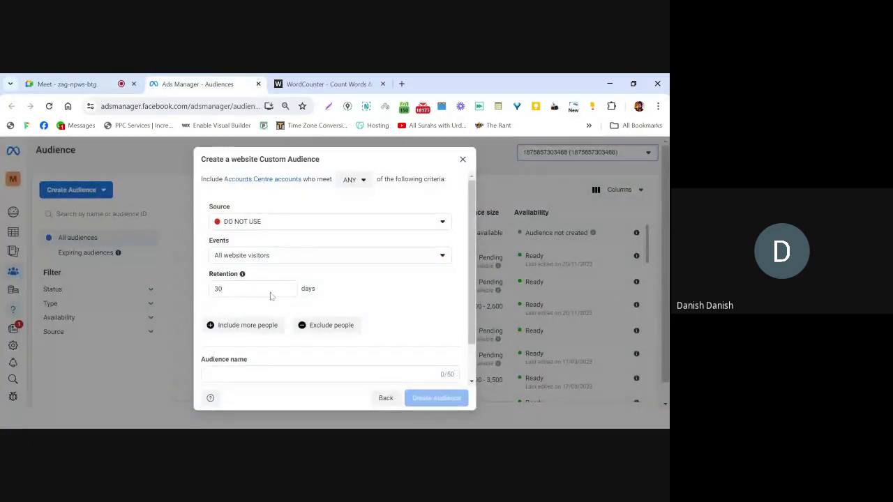
{"action": "left_click", "coordinate": [385, 399]}
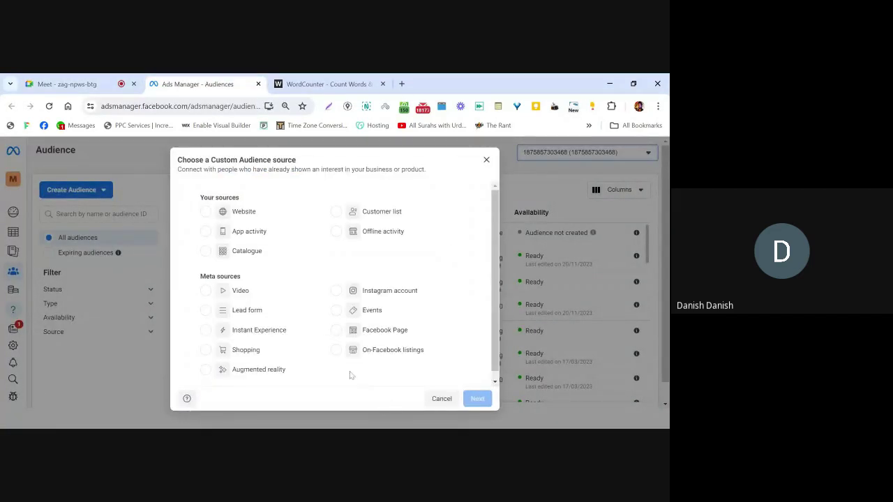
{"action": "left_click", "coordinate": [253, 296]}
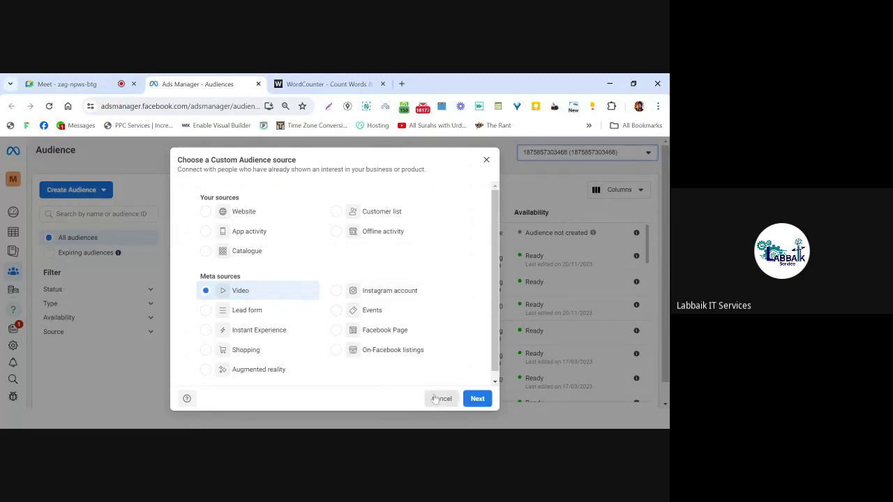
{"action": "left_click", "coordinate": [476, 401]}
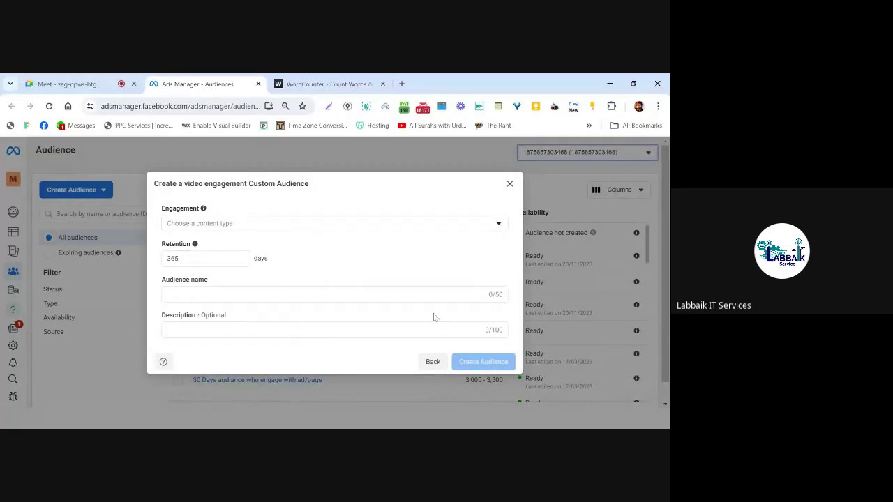
- Examine the engagement options and choose People who have watched at least 50% of your video
{"action": "left_click", "coordinate": [238, 223]}
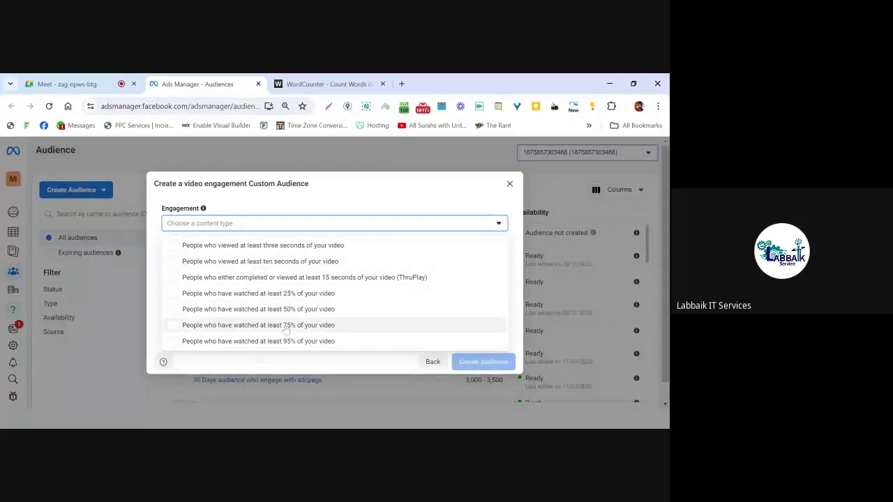
{"action": "left_click", "coordinate": [283, 203]}
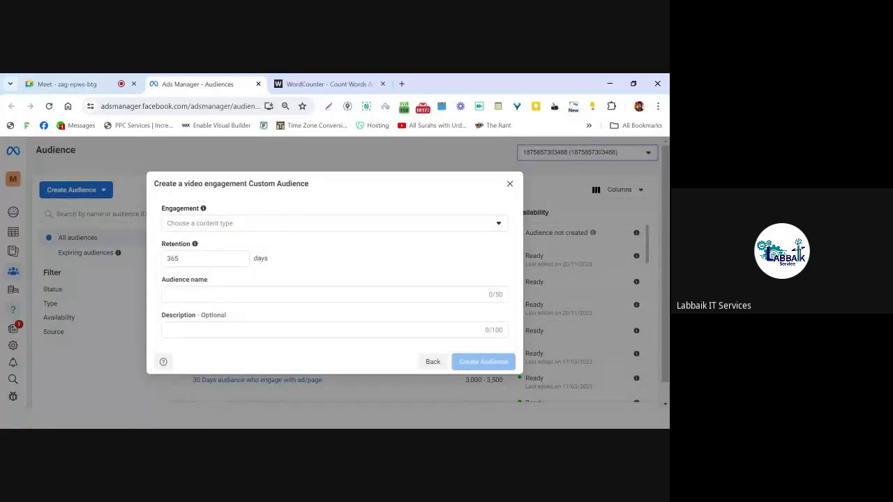
{"action": "left_click", "coordinate": [227, 223]}
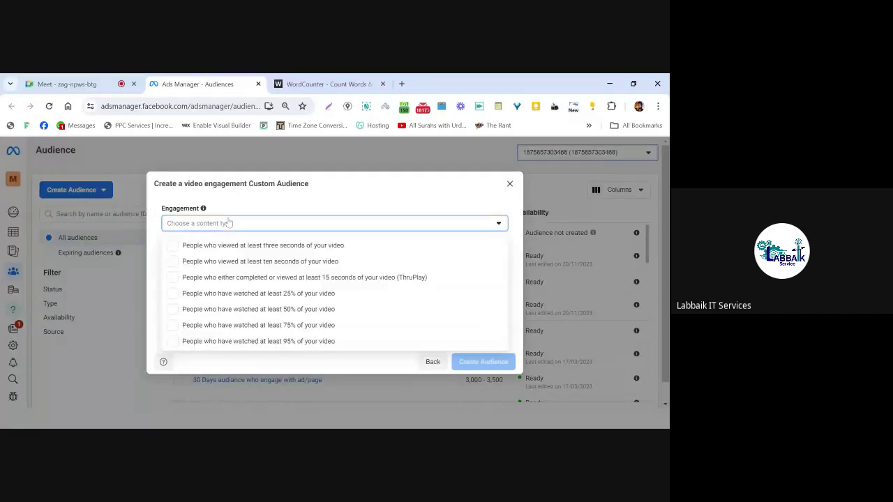
{"action": "left_click", "coordinate": [231, 308]}
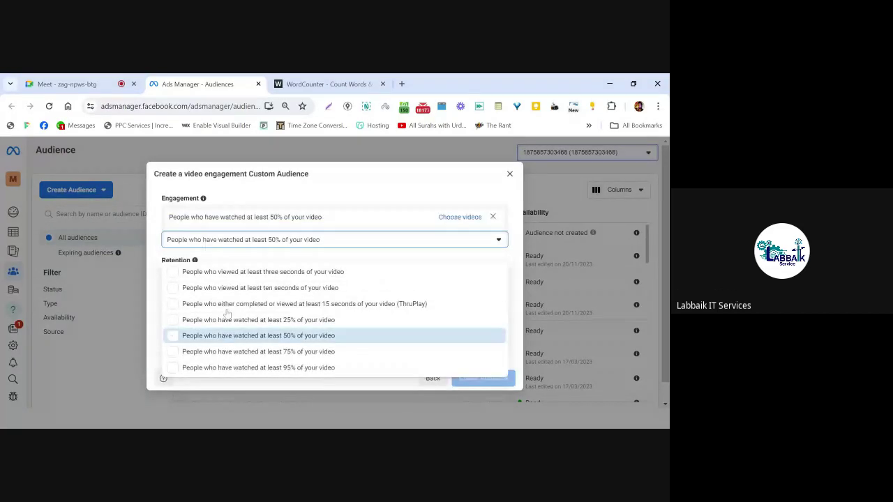
{"action": "left_click", "coordinate": [285, 196]}
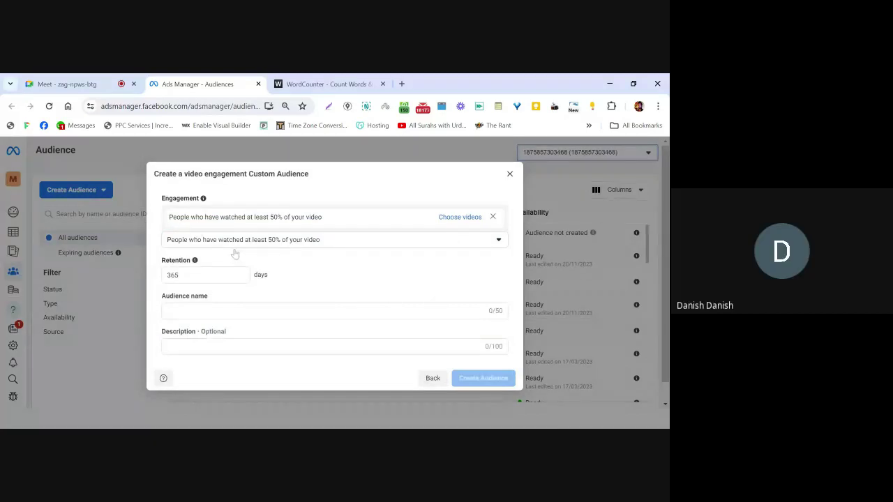
- Set the retention to 15 days, point out the empty audience name and description fields, and go back to the Custom Audience sources
{"action": "double_click", "coordinate": [233, 274]}
{"action": "type", "text": "15"}
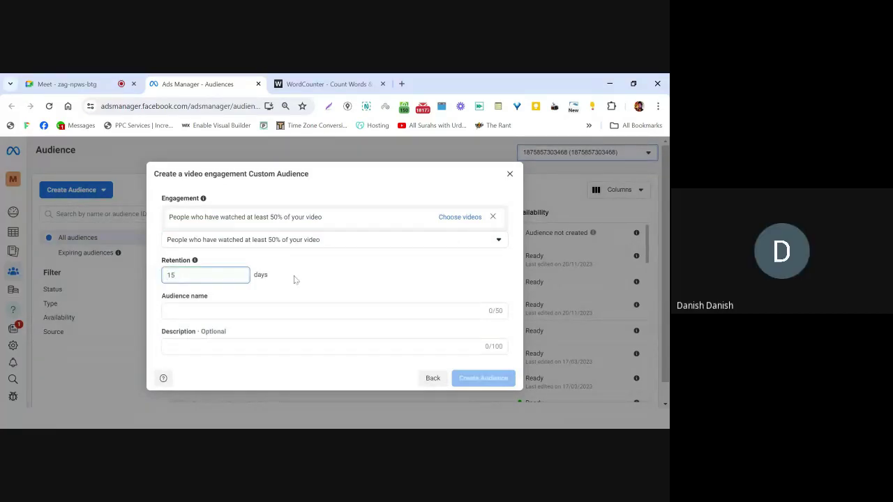
{"action": "left_click", "coordinate": [304, 281]}
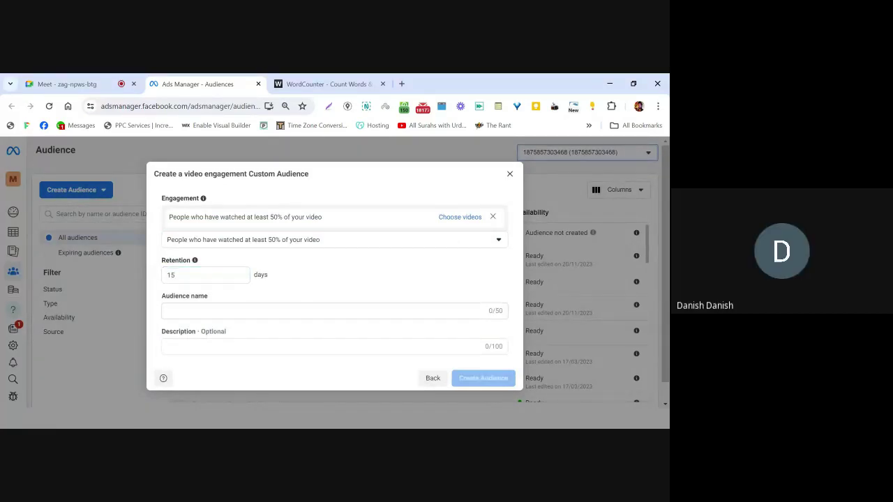
{"action": "left_click", "coordinate": [328, 311]}
{"action": "left_click", "coordinate": [224, 345]}
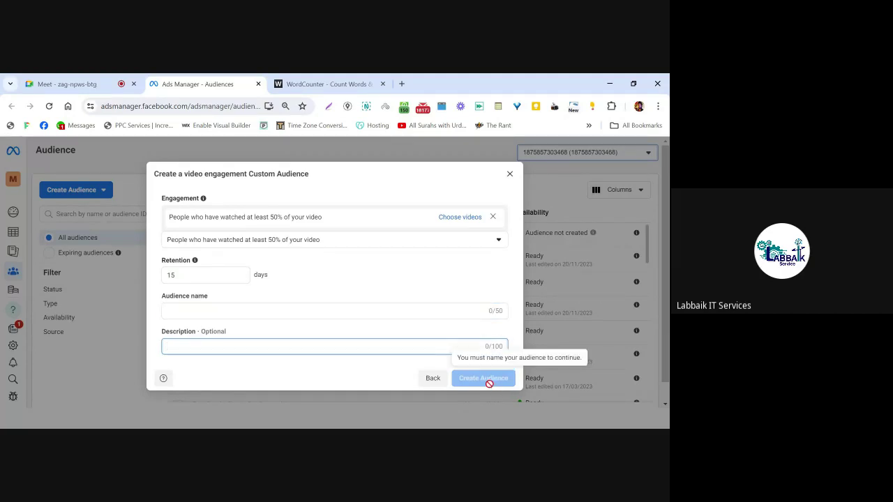
{"action": "left_click", "coordinate": [433, 377]}
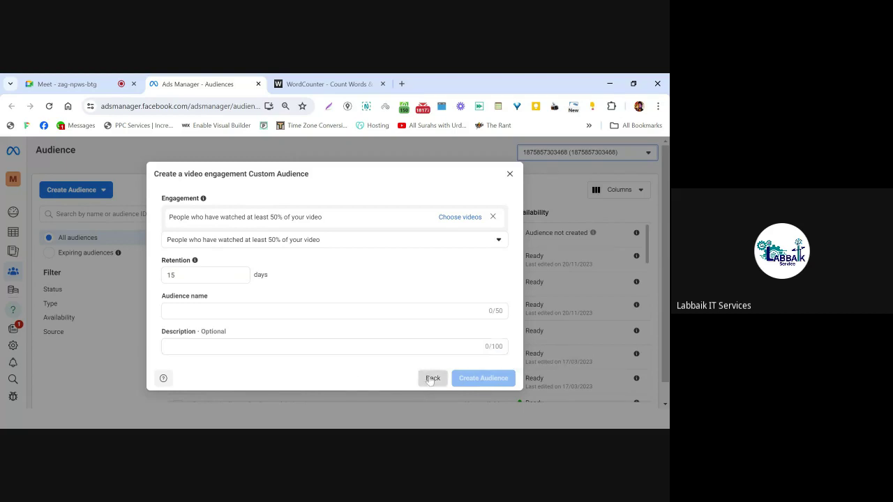
- Check the Google Meet call, open a new browser tab, and return to the Custom Audience sources in Ads Manager
{"action": "left_click", "coordinate": [96, 78]}
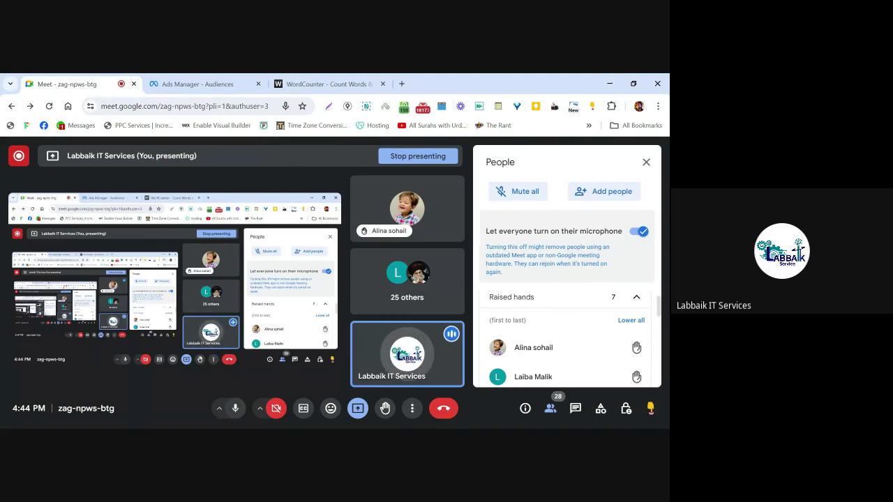
{"action": "left_click", "coordinate": [402, 84]}
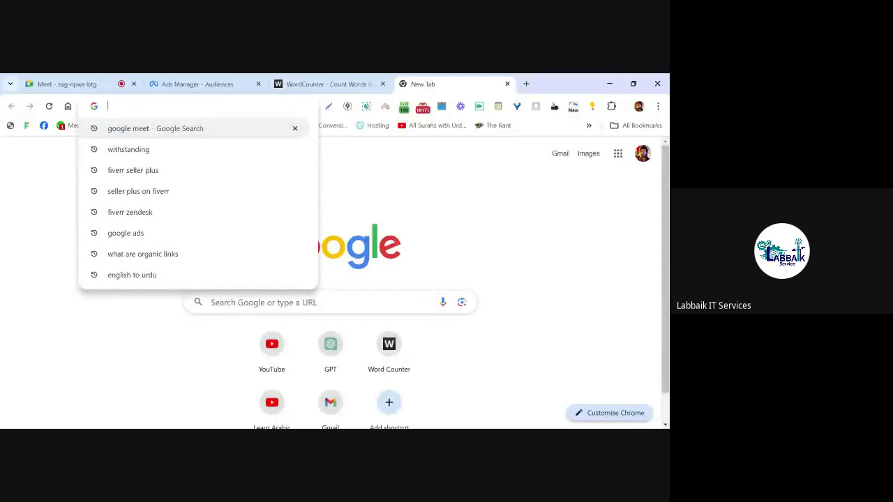
{"action": "left_click", "coordinate": [103, 79]}
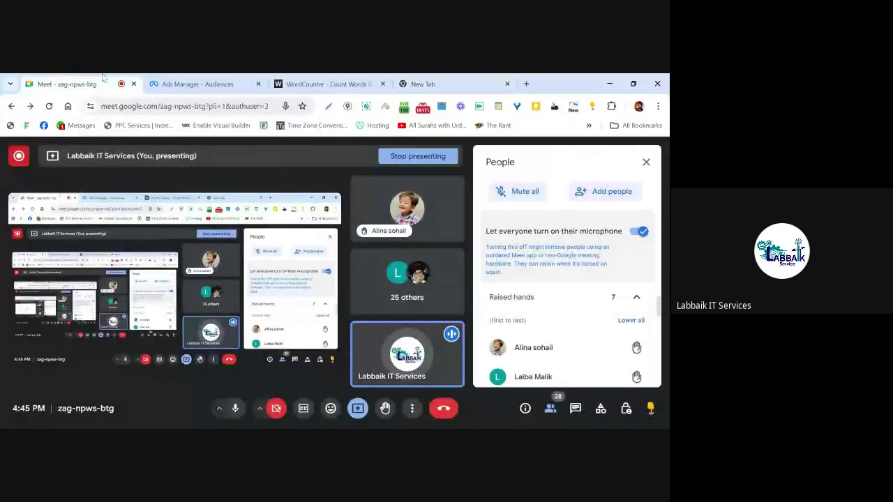
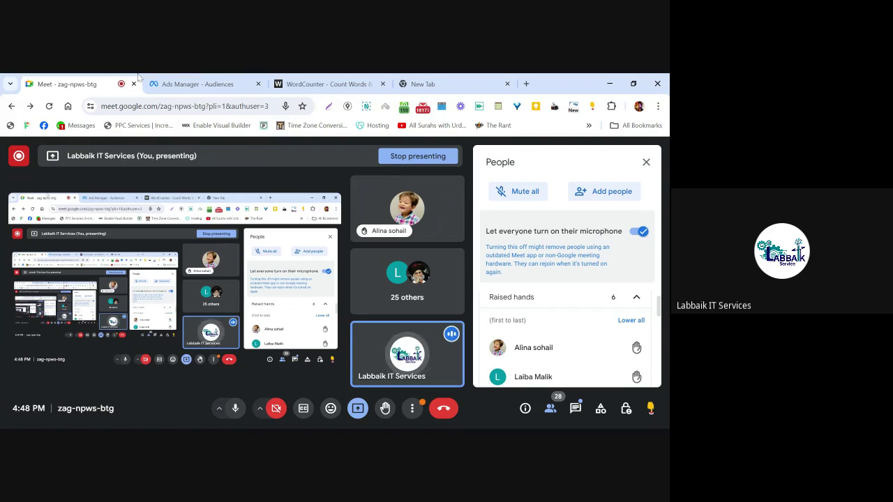
{"action": "left_click", "coordinate": [198, 84]}
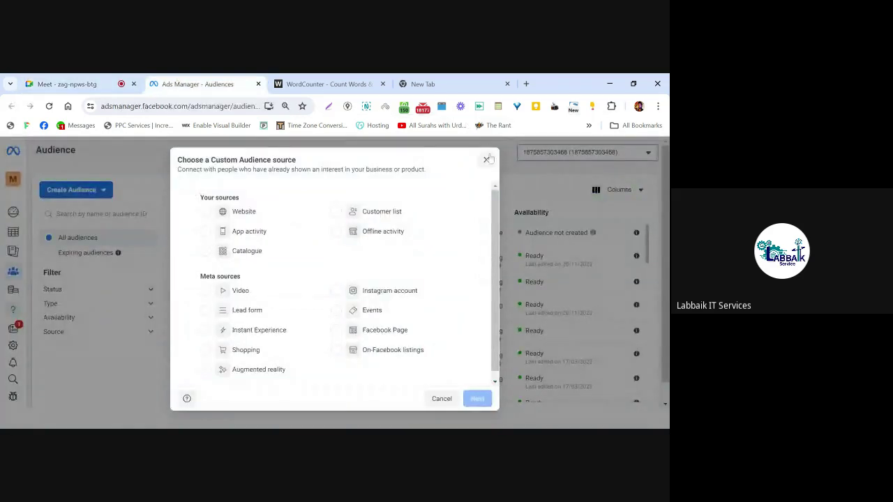
- Close the Custom Audience source dialog and check the raised hands among the Google Meet participants
{"action": "left_click", "coordinate": [486, 160]}
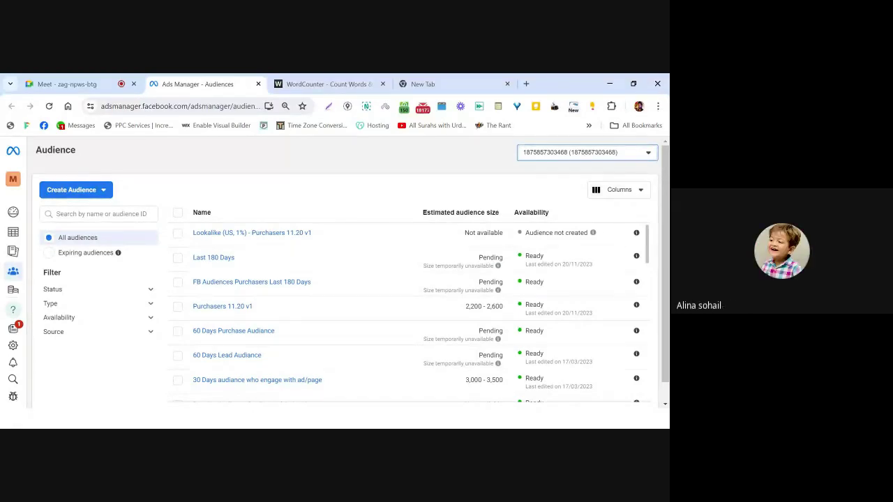
{"action": "left_click", "coordinate": [53, 78]}
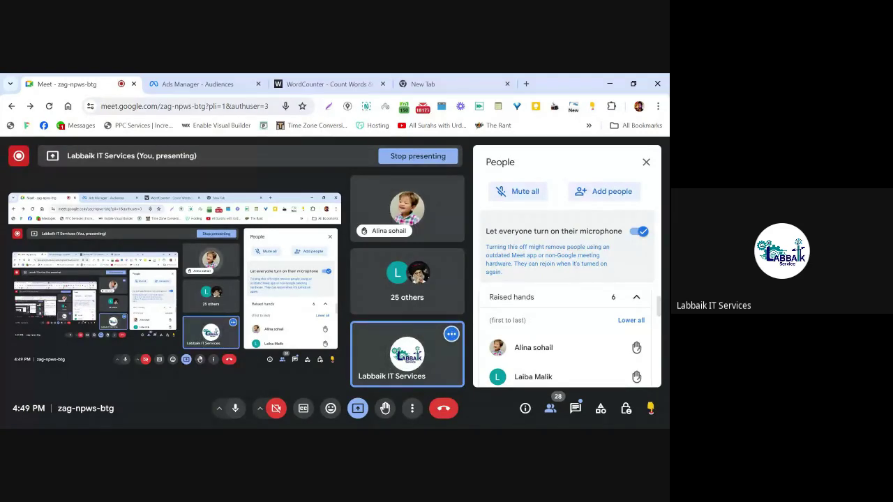
{"action": "scroll", "coordinate": [566, 335], "scroll_direction": "down", "scroll_amount": 1}
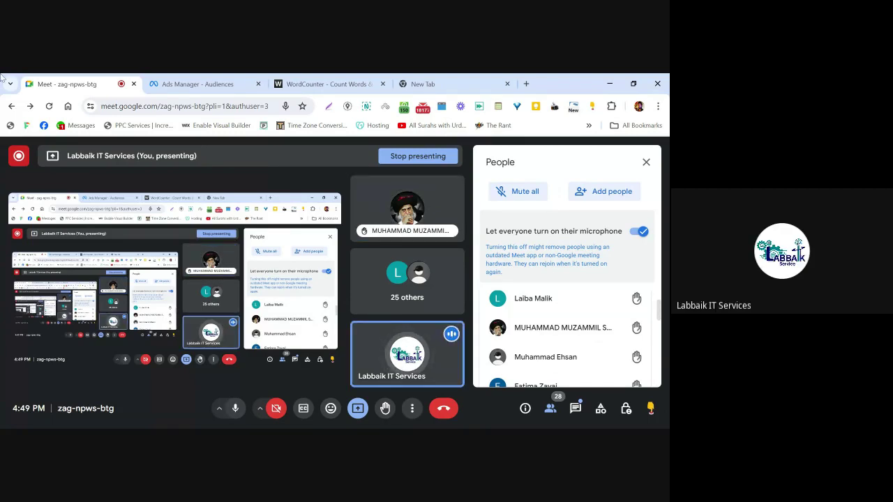
{"action": "left_click", "coordinate": [225, 78]}
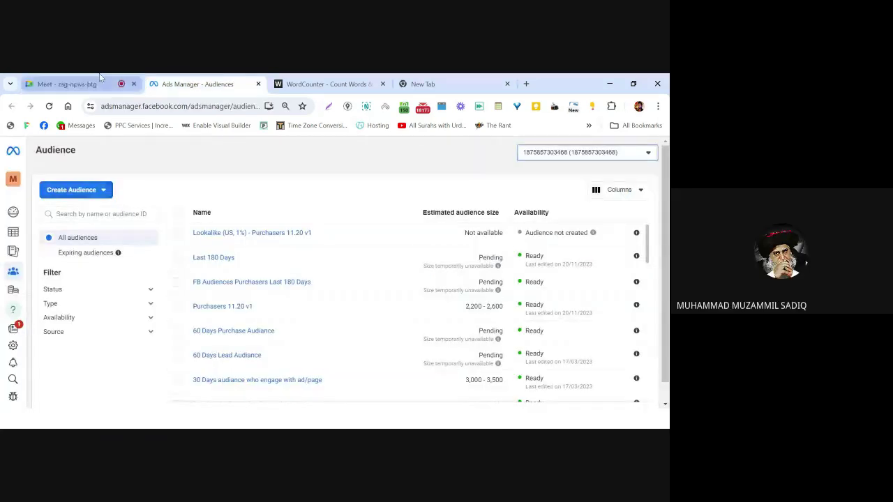
{"action": "left_click", "coordinate": [100, 78]}
{"action": "mouse_move", "coordinate": [542, 340]}
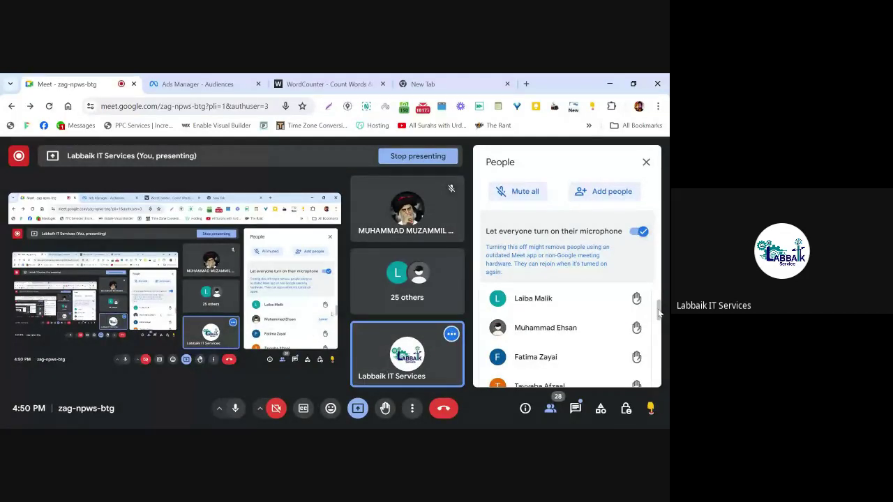
{"action": "mouse_move", "coordinate": [658, 314]}
{"action": "left_mouse_down"}
{"action": "mouse_move", "coordinate": [658, 324]}
{"action": "mouse_move", "coordinate": [658, 314]}
{"action": "left_mouse_up"}
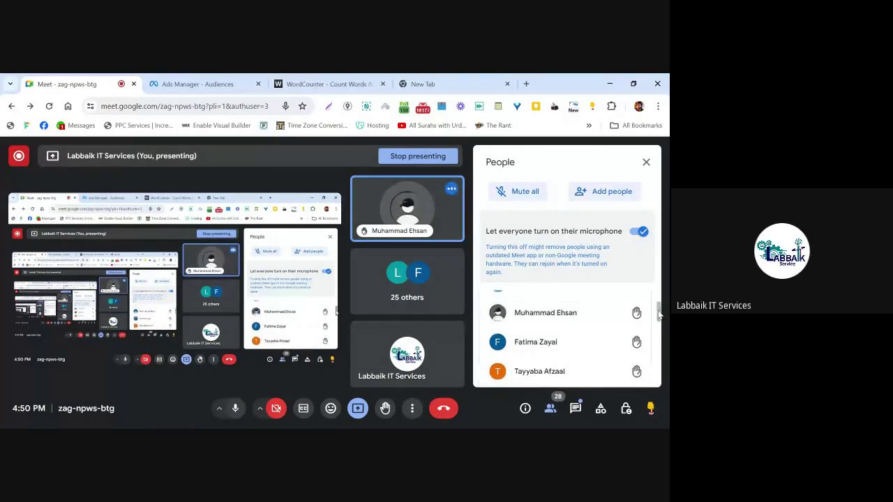
- Switch back to Ads Manager, start a new Custom Audience with Website as the source and open its form
{"action": "left_click", "coordinate": [197, 83]}
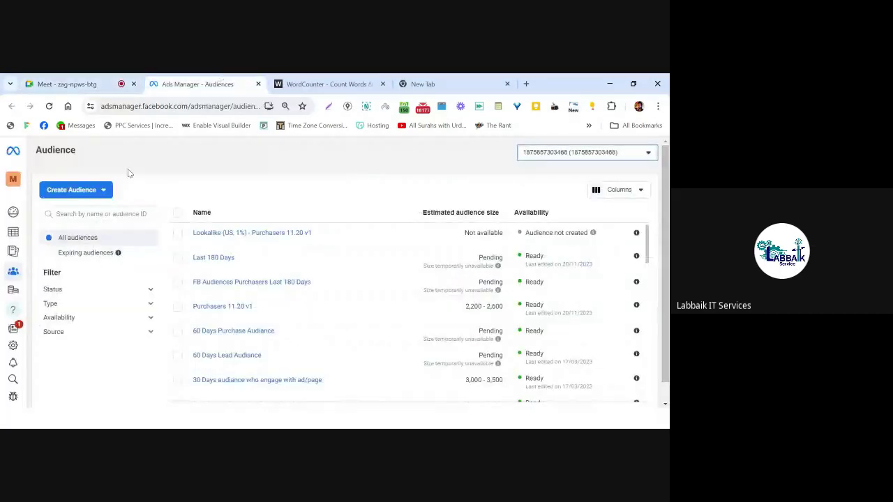
{"action": "left_click", "coordinate": [82, 189]}
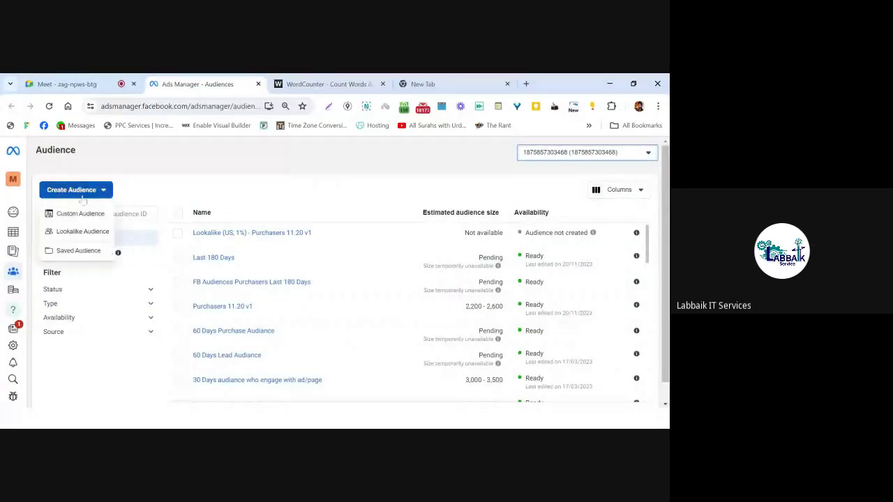
{"action": "left_click", "coordinate": [80, 213]}
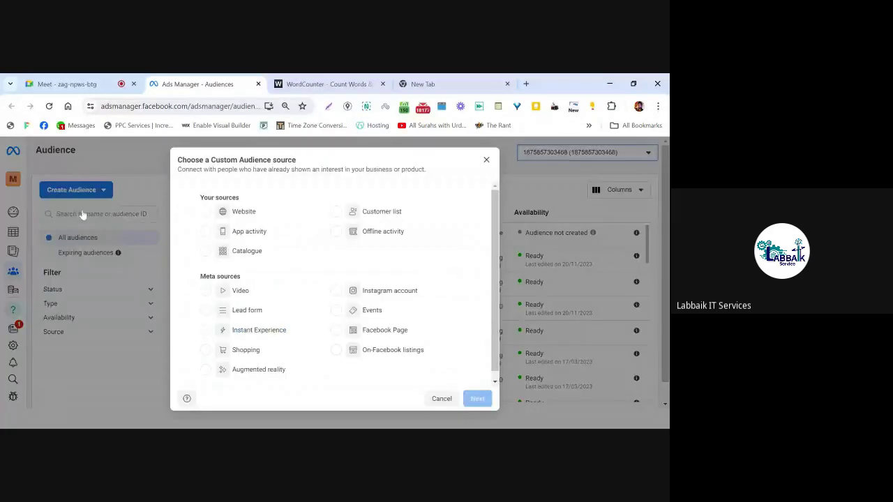
{"action": "left_click", "coordinate": [259, 211]}
{"action": "left_click", "coordinate": [476, 400]}
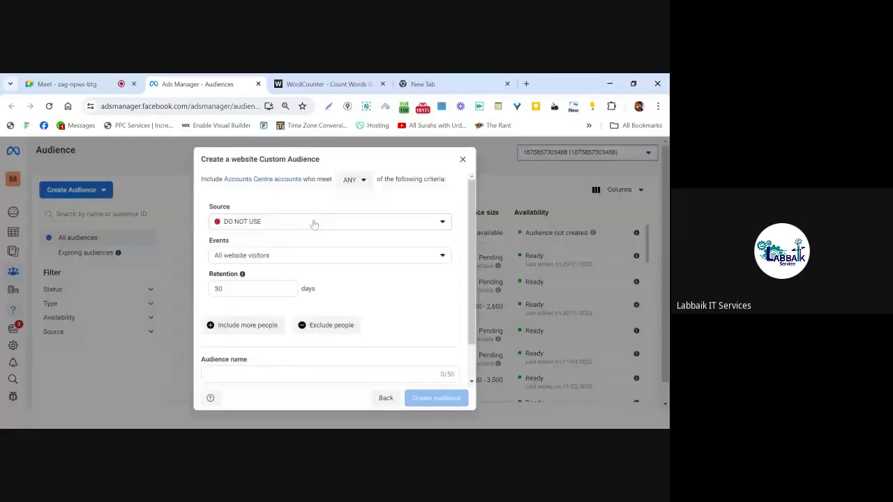
- Choose the Painting Lessons pixel as the source, review the event options and retention field, and go back to the audience sources
{"action": "left_click", "coordinate": [313, 222]}
{"action": "left_click", "coordinate": [255, 270]}
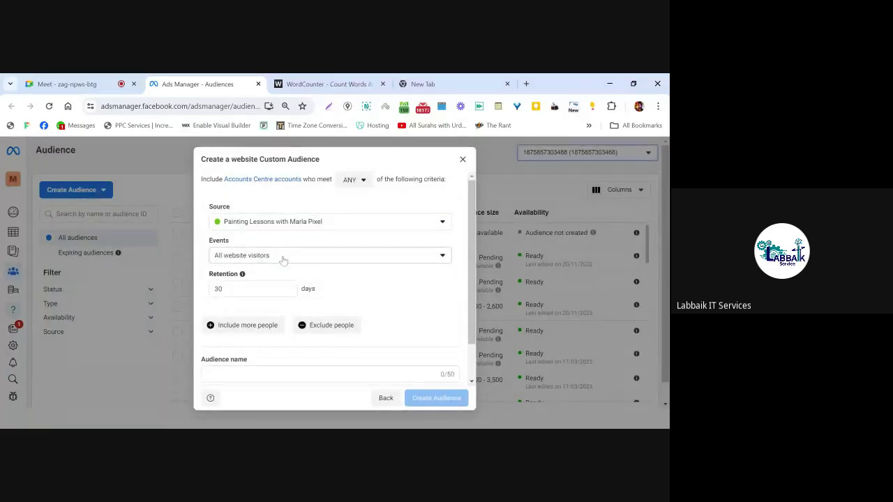
{"action": "left_click", "coordinate": [283, 260]}
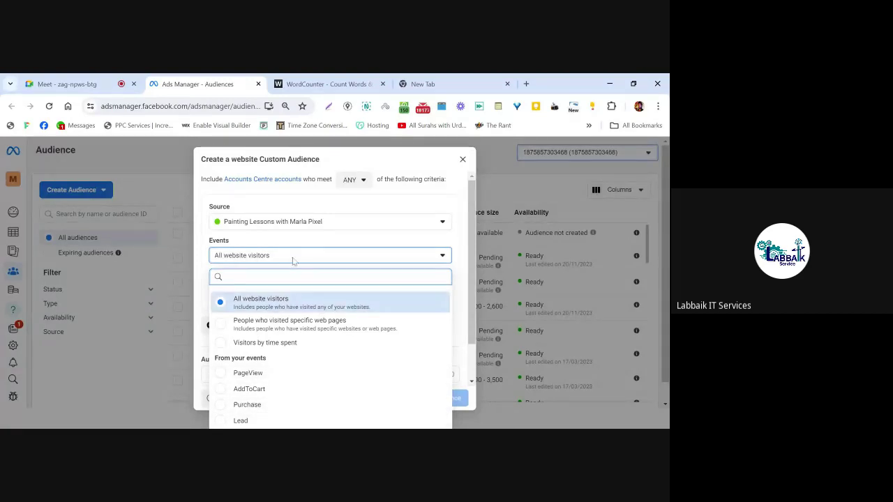
{"action": "left_click", "coordinate": [309, 241]}
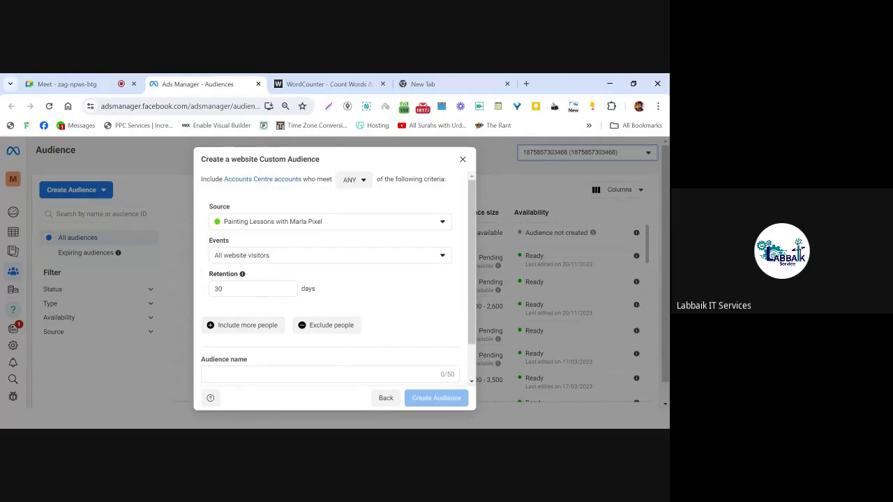
{"action": "double_click", "coordinate": [218, 288]}
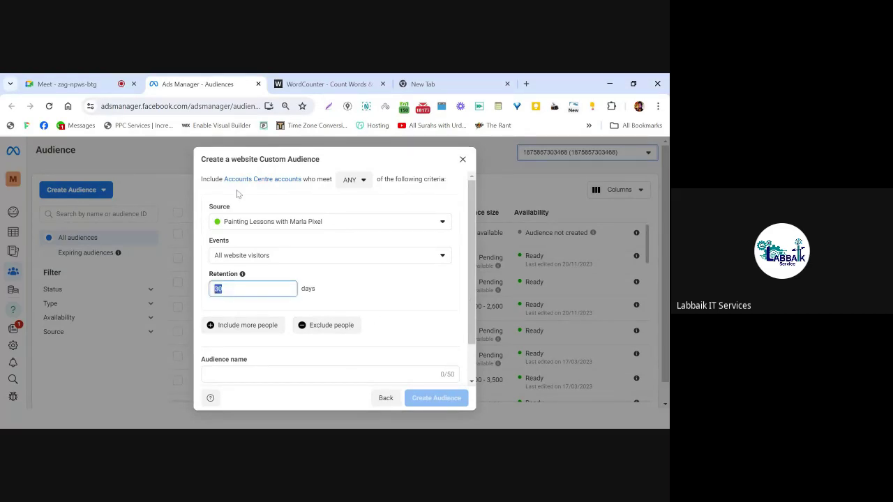
{"action": "left_click", "coordinate": [386, 398]}
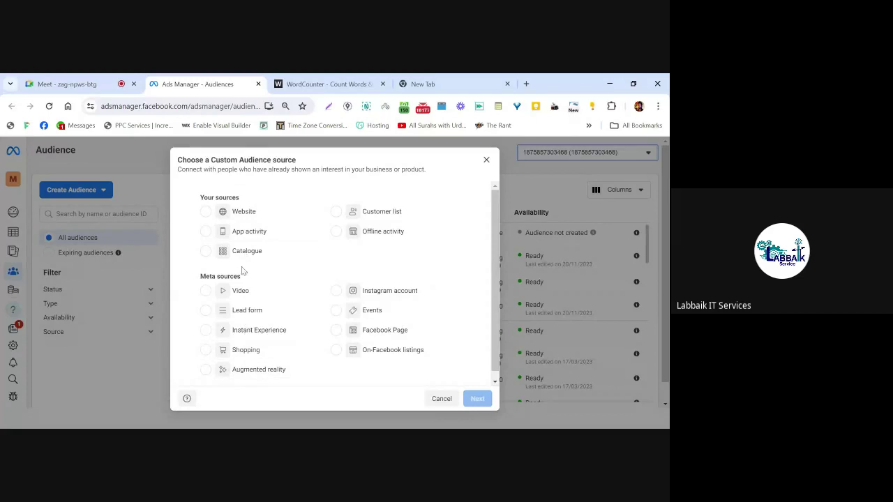
- Select Video, Lead form, Instant Experience and Events in turn among the Meta sources to explain each one
{"action": "left_click", "coordinate": [232, 295]}
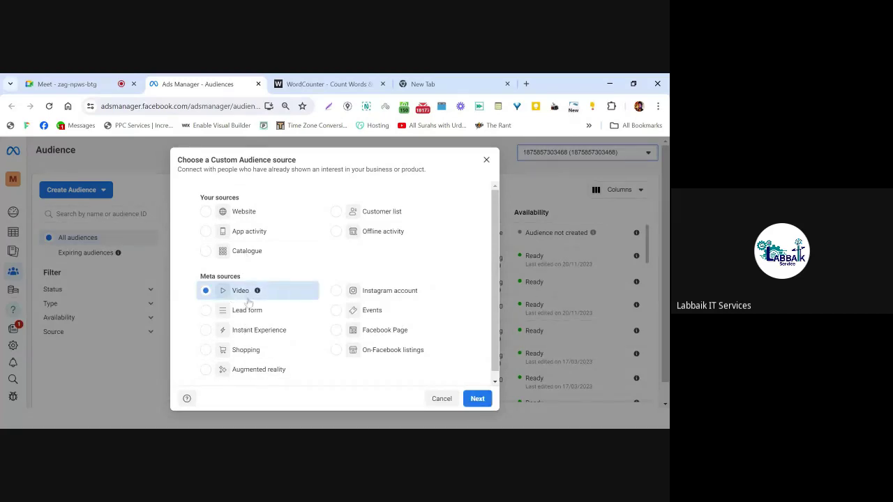
{"action": "left_click", "coordinate": [244, 315]}
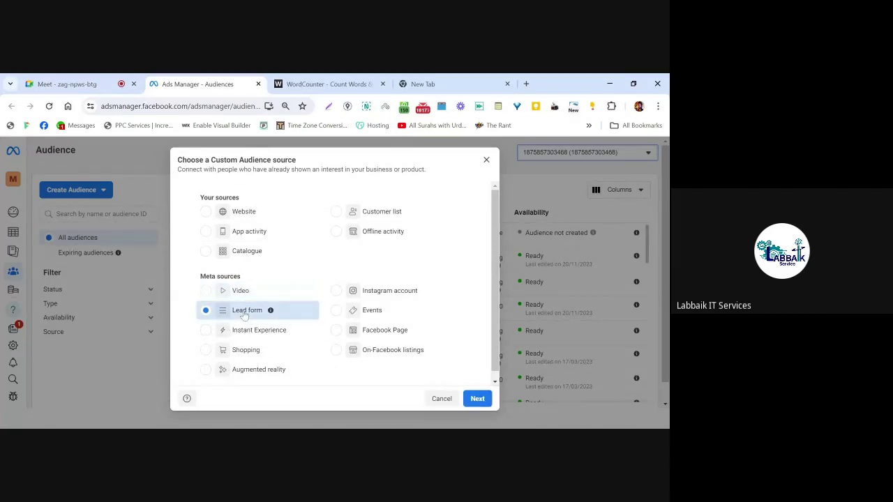
{"action": "left_click", "coordinate": [252, 334]}
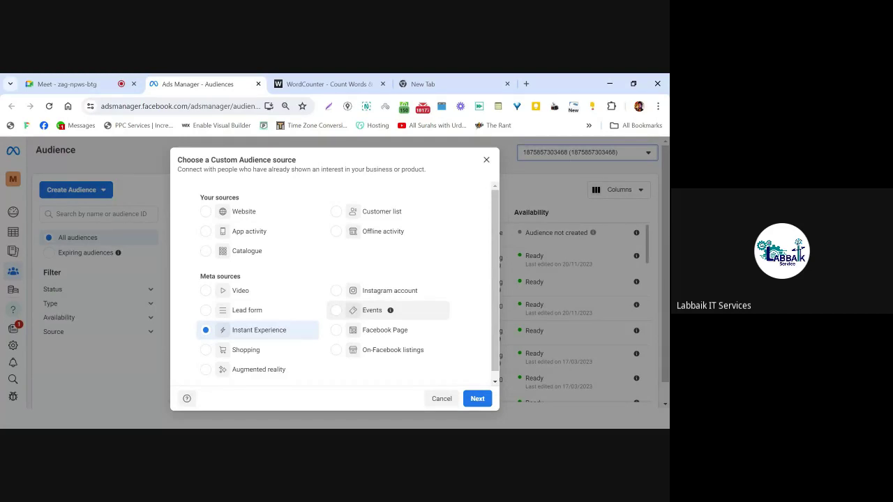
{"action": "left_click", "coordinate": [377, 314]}
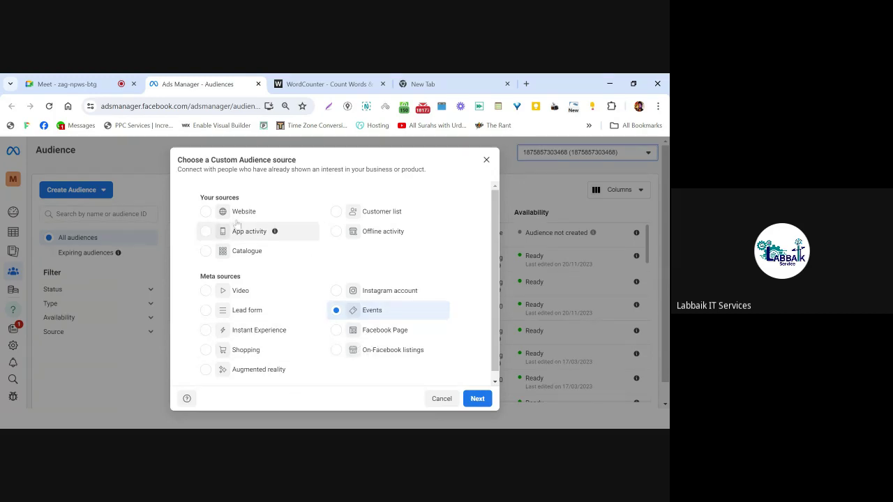
- Check the Google Meet call, close the Custom Audience source dialog in Ads Manager and show the audience types available for creation
{"action": "left_click", "coordinate": [68, 83]}
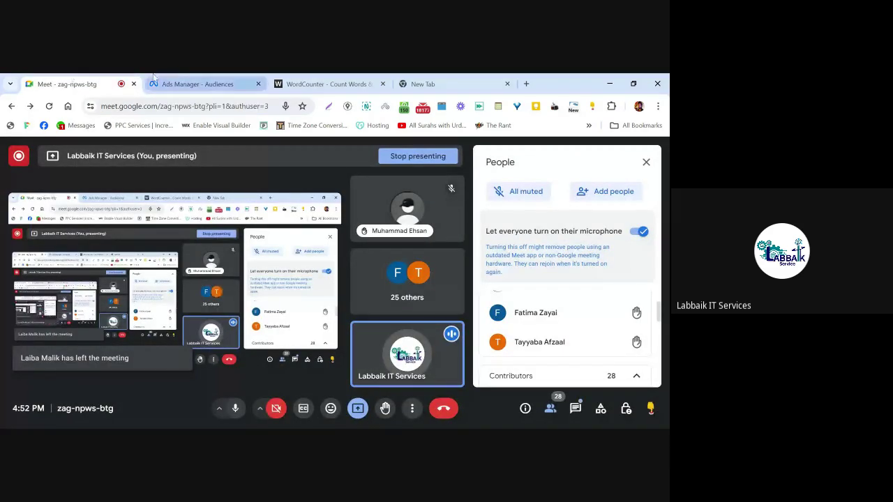
{"action": "left_click", "coordinate": [176, 83]}
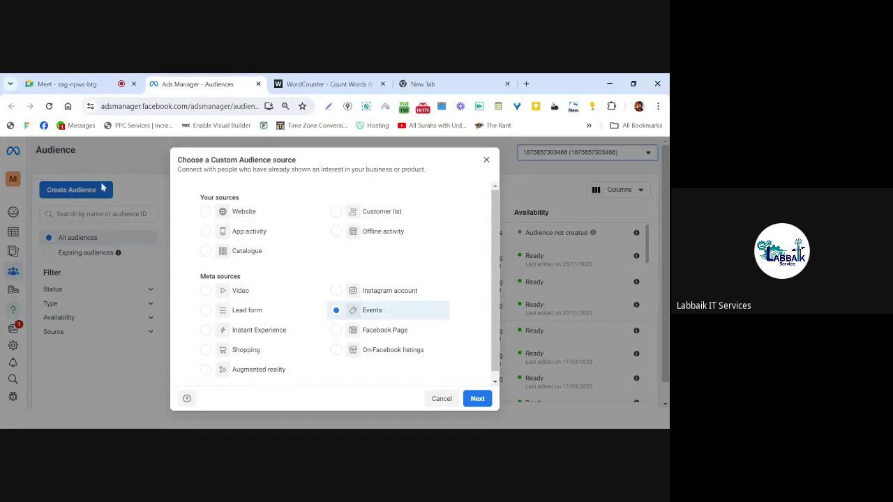
{"action": "left_click", "coordinate": [487, 160]}
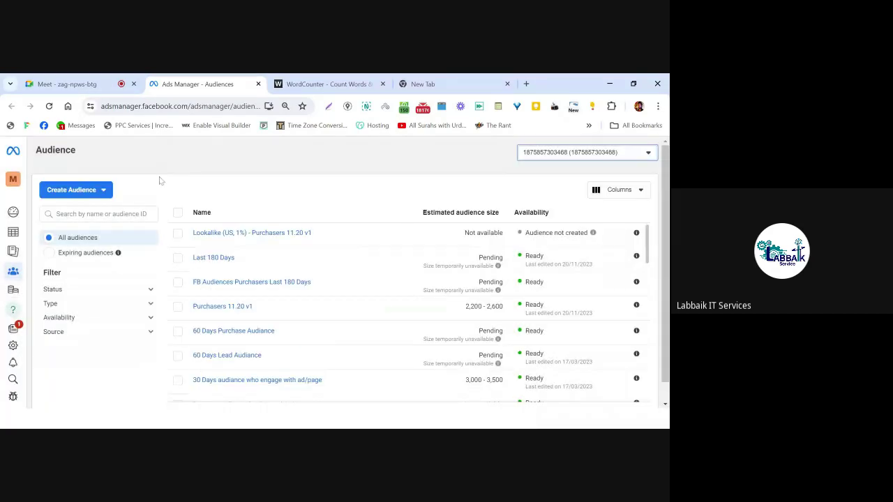
{"action": "left_click", "coordinate": [92, 189]}
- Alternate between the Google Meet call and the audience types in Ads Manager to follow the participants' responses
{"action": "left_click", "coordinate": [82, 82]}
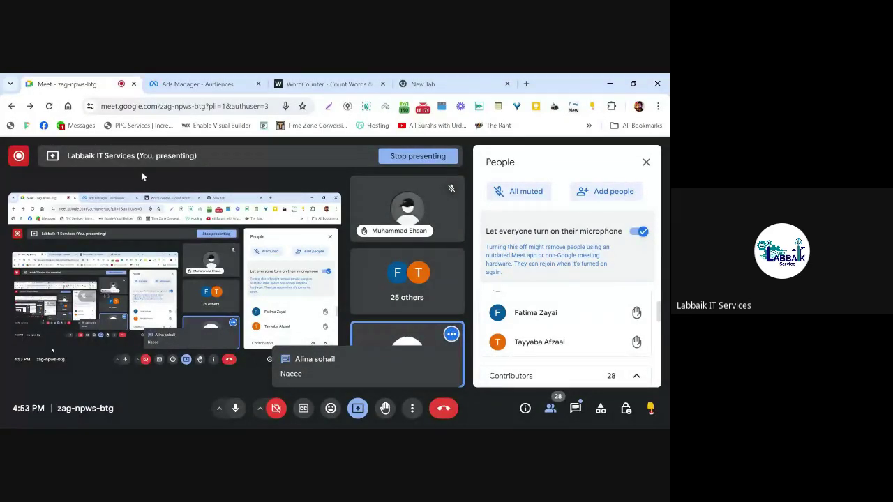
{"action": "key", "text": "ctrl+Tab"}
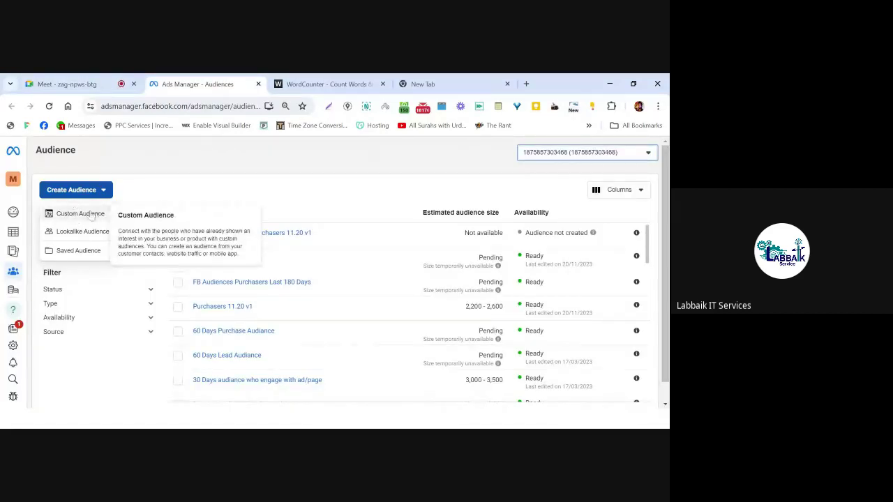
{"action": "left_click", "coordinate": [79, 81]}
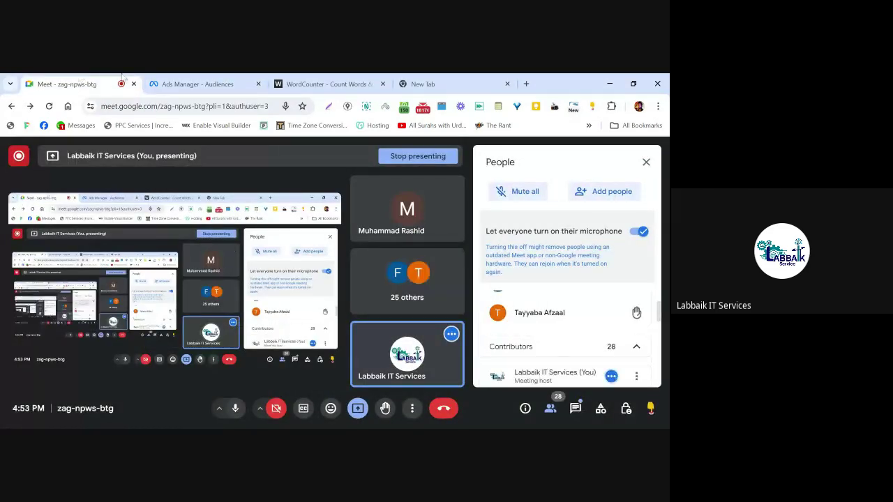
{"action": "left_click", "coordinate": [167, 78]}
{"action": "left_click", "coordinate": [89, 80]}
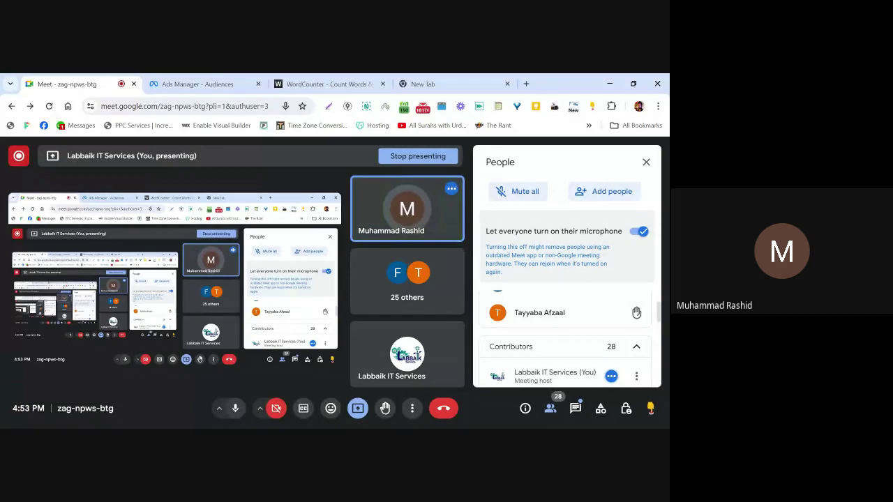
- In Ads Manager, select the 60 Days Purchase Audiance, view the Create Lookalike form based on it, and close the form
{"action": "left_click", "coordinate": [198, 83]}
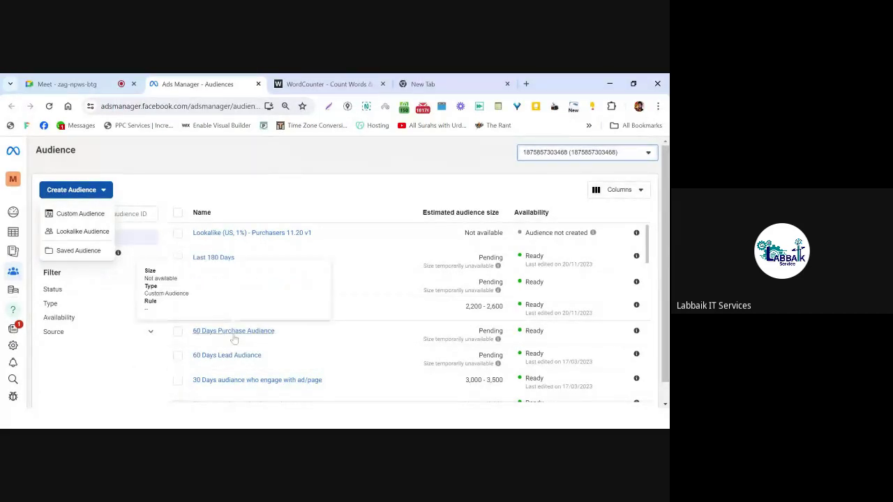
{"action": "left_click", "coordinate": [179, 337]}
{"action": "left_click", "coordinate": [178, 332]}
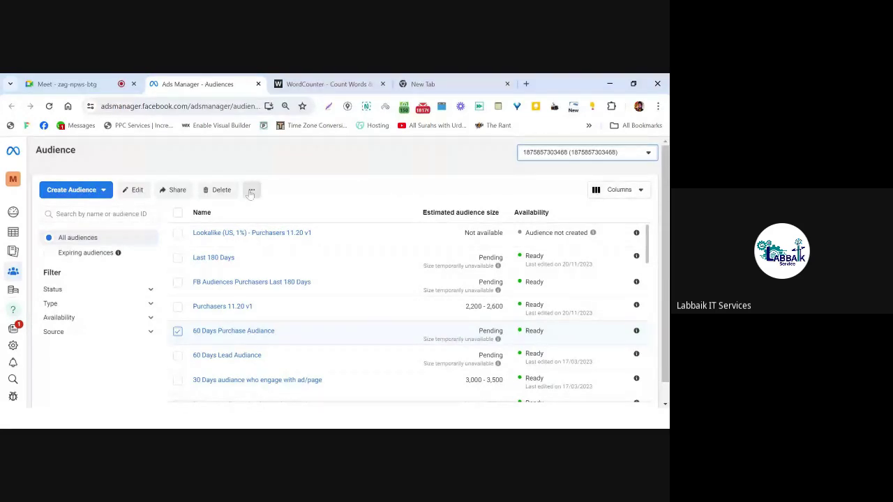
{"action": "left_click", "coordinate": [251, 191]}
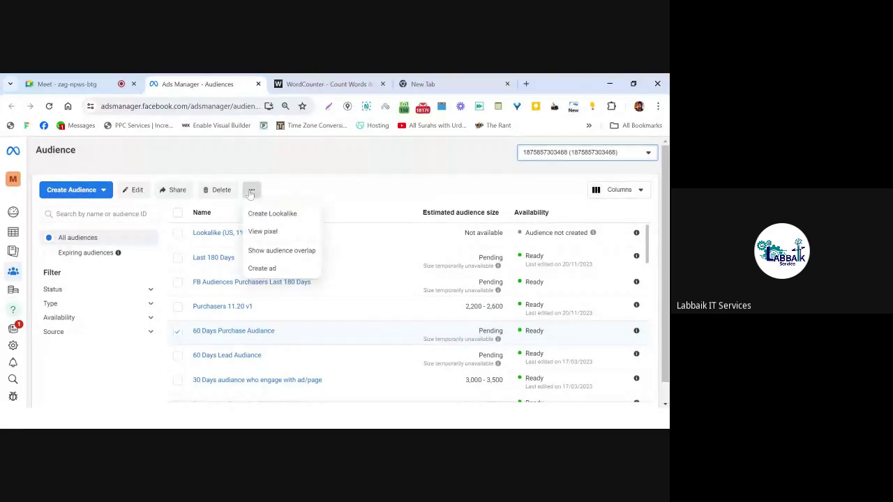
{"action": "left_click", "coordinate": [289, 214]}
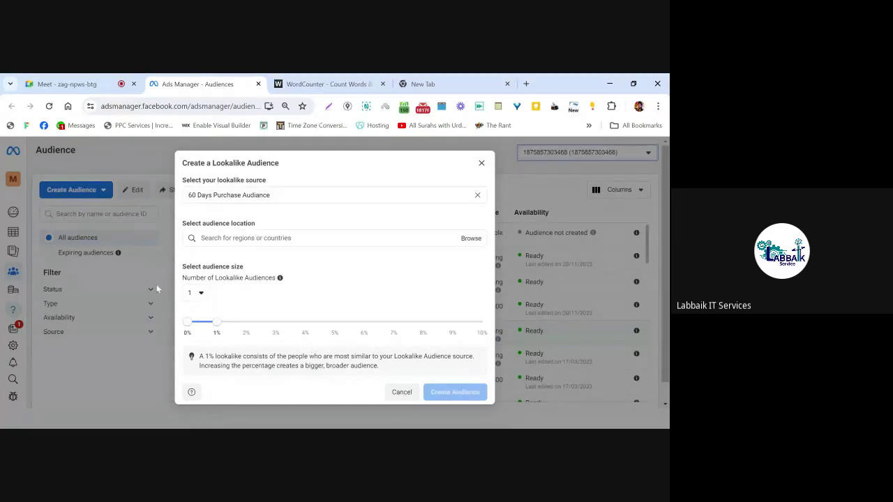
{"action": "left_click", "coordinate": [481, 163]}
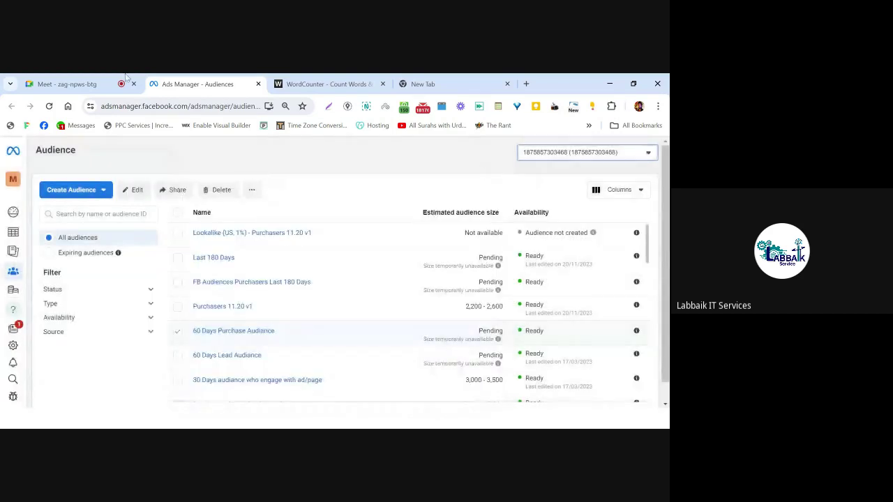
- Return to Google Meet and look through the raised hands and contributors in the participant list
{"action": "left_click", "coordinate": [61, 80]}
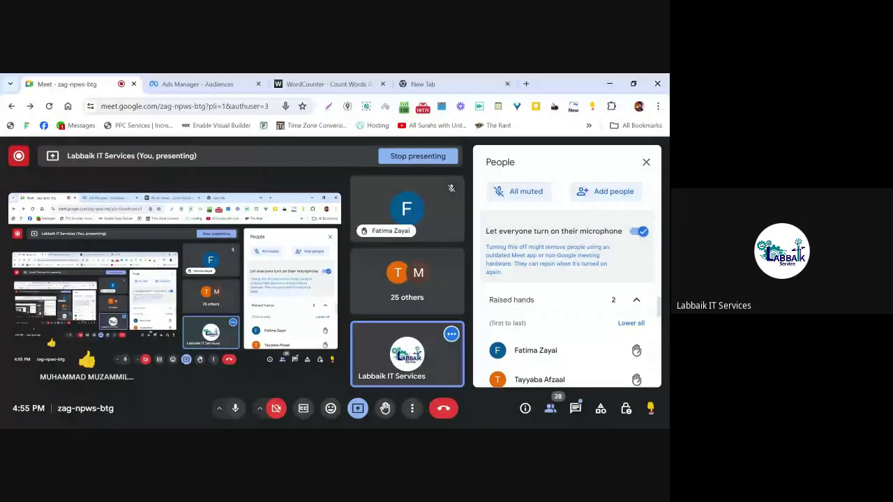
{"action": "scroll", "coordinate": [566, 314], "scroll_direction": "down", "scroll_amount": 1}
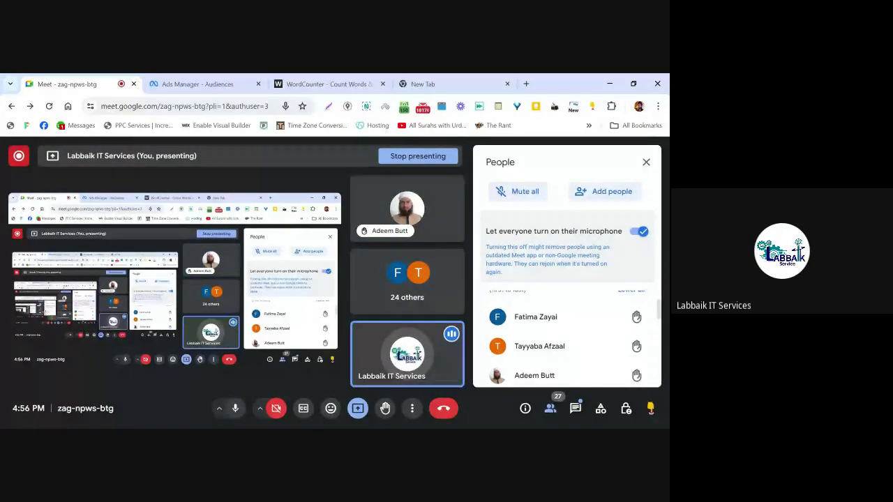
{"action": "scroll", "coordinate": [567, 335], "scroll_direction": "down", "scroll_amount": 3}
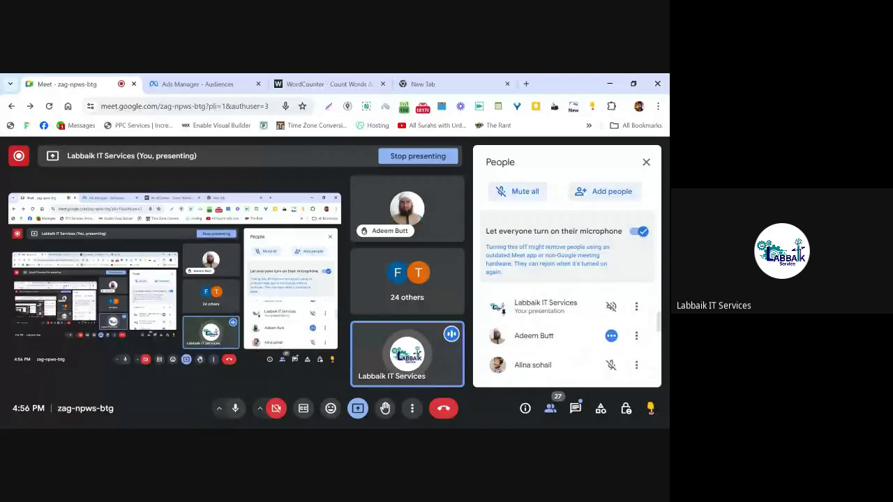
{"action": "scroll", "coordinate": [567, 335], "scroll_direction": "up", "scroll_amount": 3}
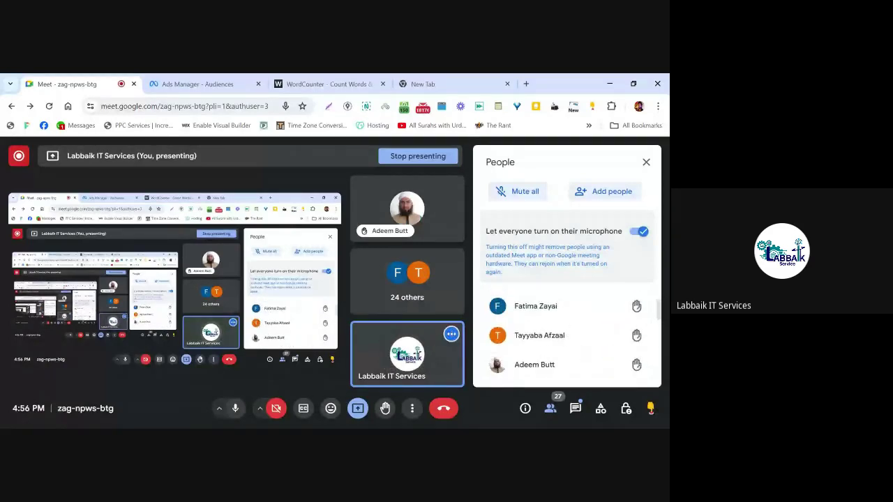
- Switch from Google Meet to the Ads Manager audiences and reopen the closed page with the New Traffic Ad Set editor
{"action": "scroll", "coordinate": [567, 335], "scroll_direction": "up", "scroll_amount": 1}
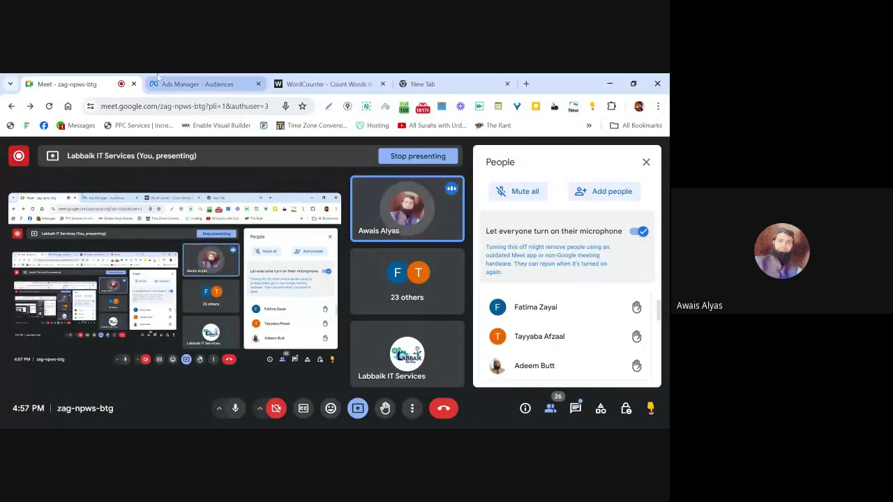
{"action": "left_click", "coordinate": [158, 77]}
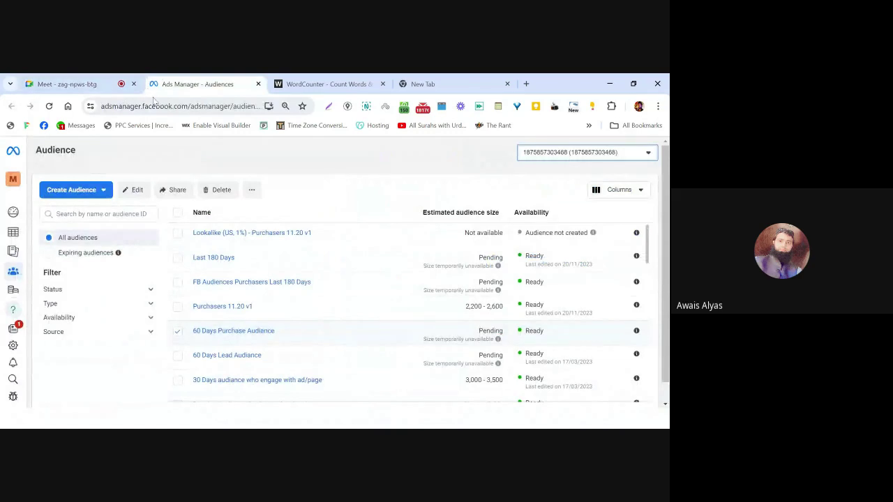
{"action": "key", "text": "ctrl+shift+t"}
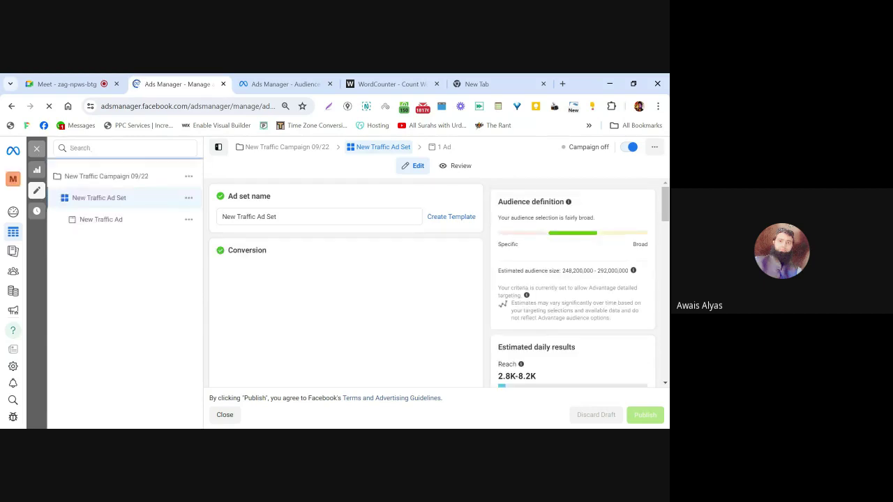
- Return to the Google Meet call and look through the raised hands and the full list of contributors with their microphone status
{"action": "left_click", "coordinate": [67, 82]}
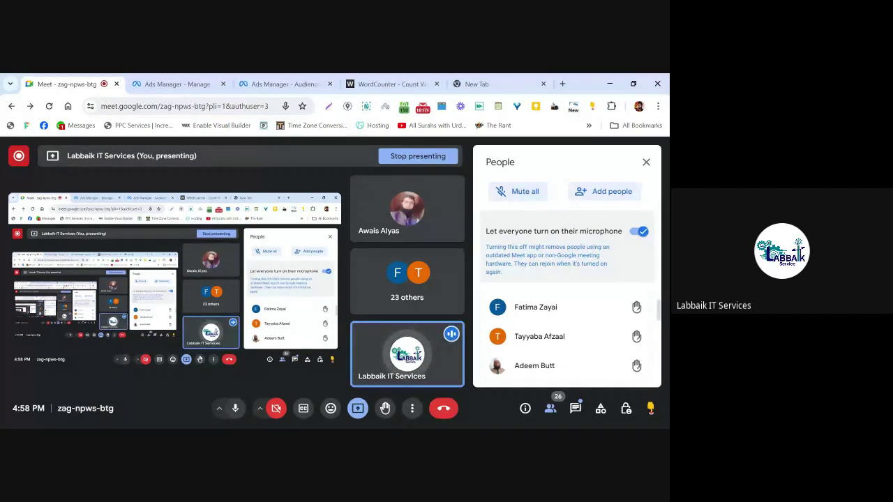
{"action": "scroll", "coordinate": [566, 335], "scroll_direction": "up", "scroll_amount": 1}
{"action": "scroll", "coordinate": [567, 335], "scroll_direction": "down", "scroll_amount": 2}
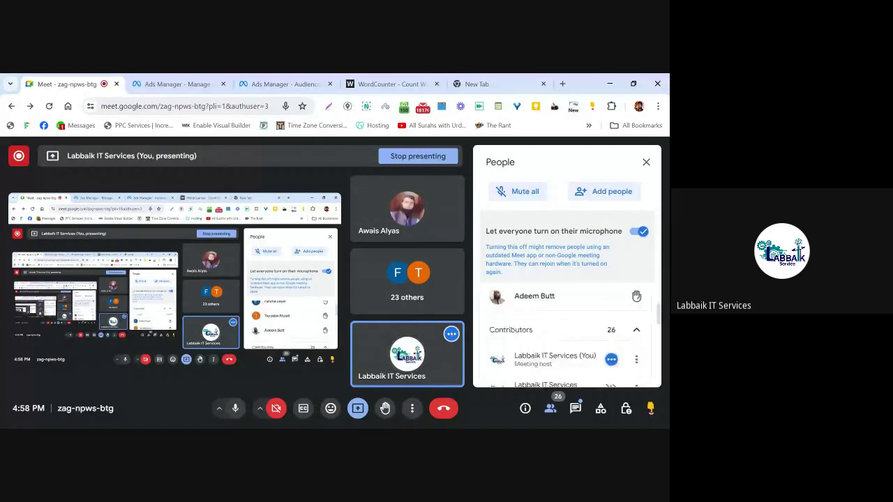
{"action": "scroll", "coordinate": [567, 335], "scroll_direction": "down", "scroll_amount": 3}
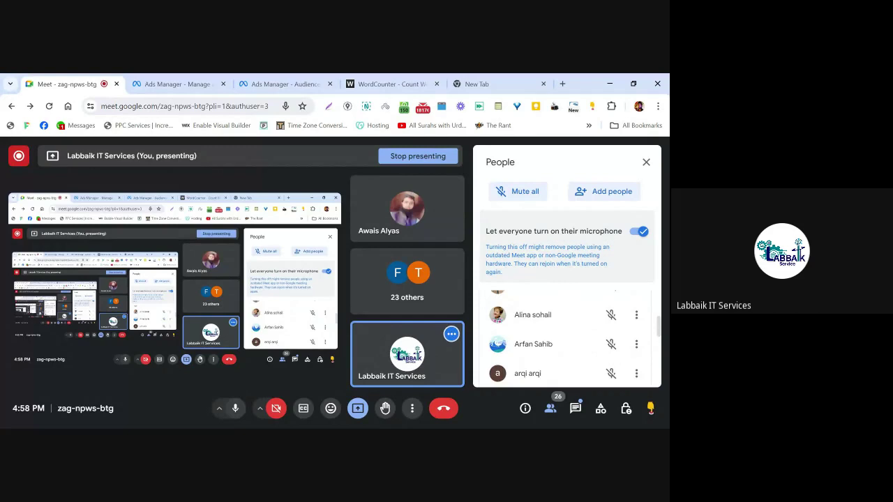
{"action": "scroll", "coordinate": [566, 335], "scroll_direction": "up", "scroll_amount": 5}
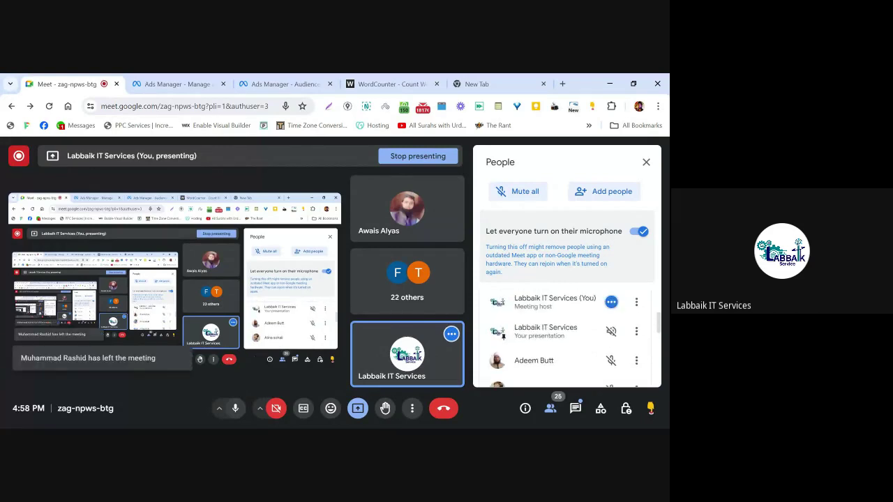
{"action": "scroll", "coordinate": [567, 335], "scroll_direction": "down", "scroll_amount": 3}
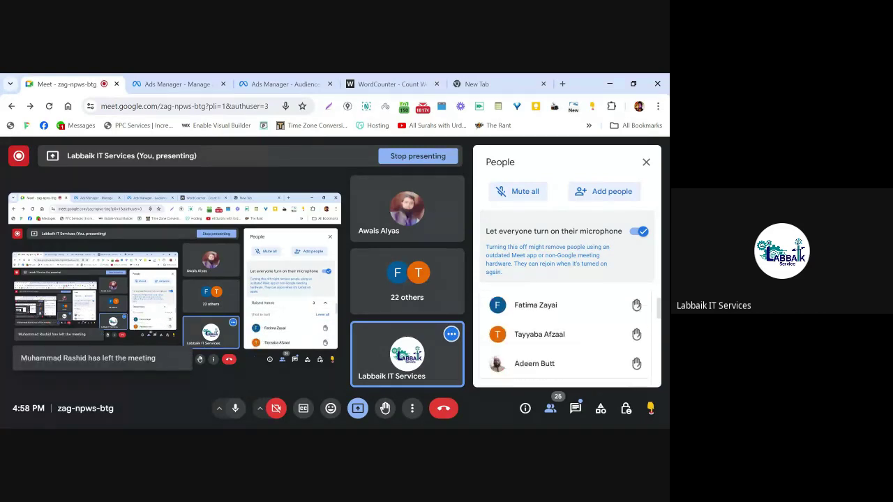
{"action": "scroll", "coordinate": [567, 335], "scroll_direction": "down", "scroll_amount": 3}
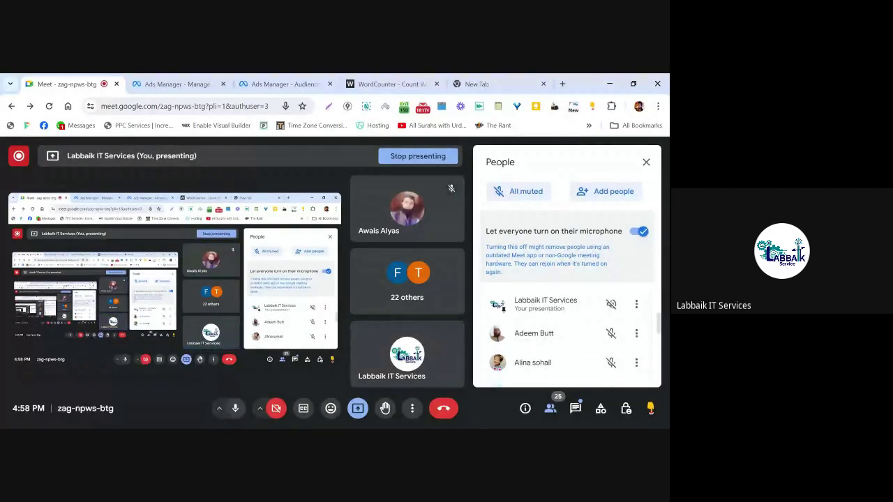
{"action": "scroll", "coordinate": [567, 335], "scroll_direction": "down", "scroll_amount": 5}
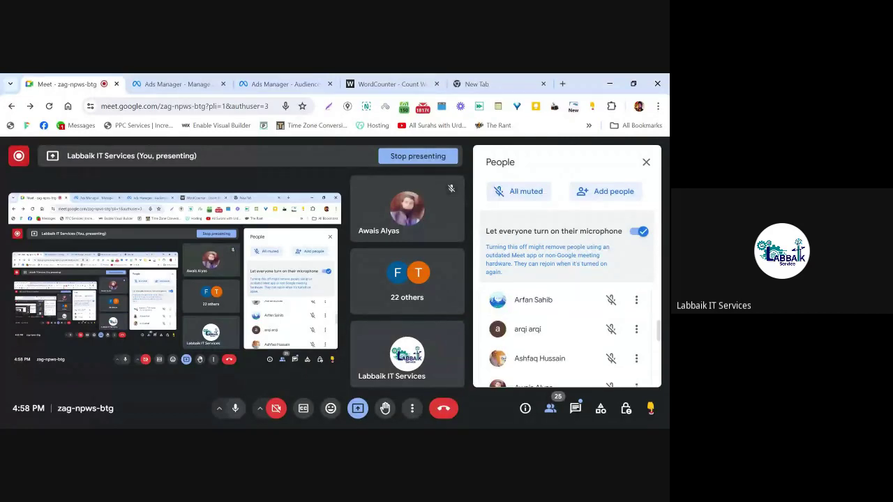
{"action": "scroll", "coordinate": [566, 339], "scroll_direction": "down", "scroll_amount": 5}
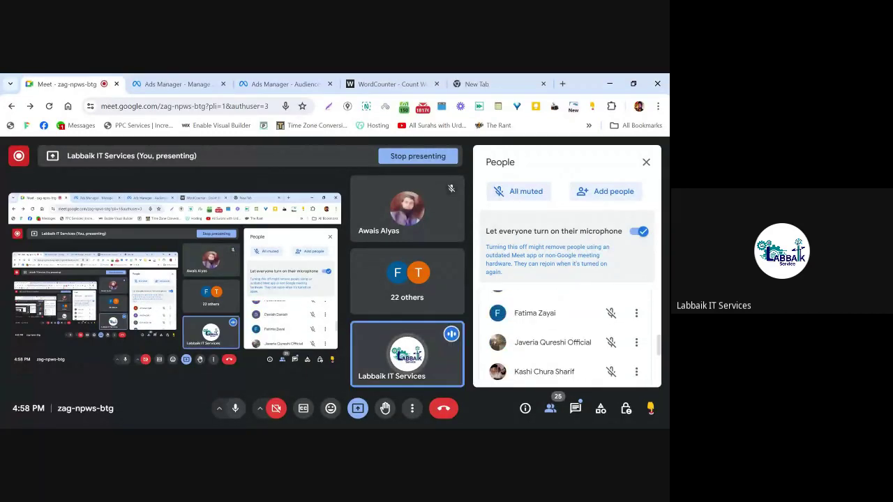
{"action": "scroll", "coordinate": [567, 335], "scroll_direction": "down", "scroll_amount": 3}
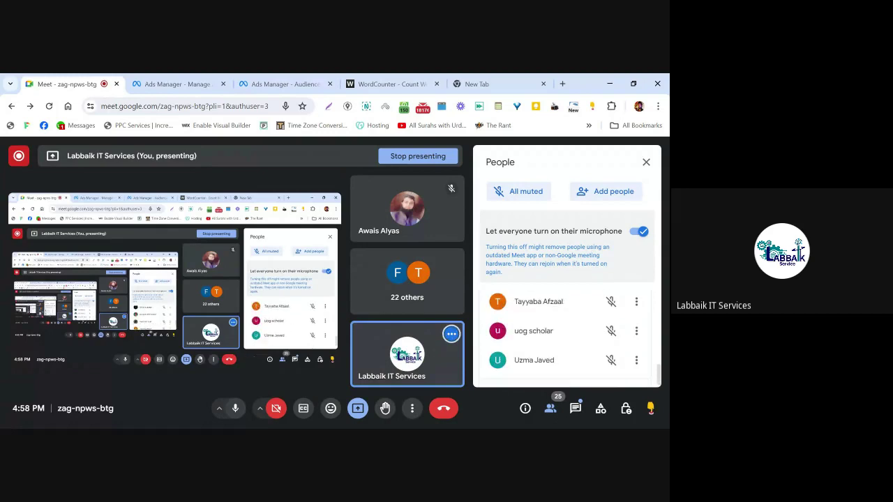
{"action": "scroll", "coordinate": [566, 335], "scroll_direction": "up", "scroll_amount": 2}
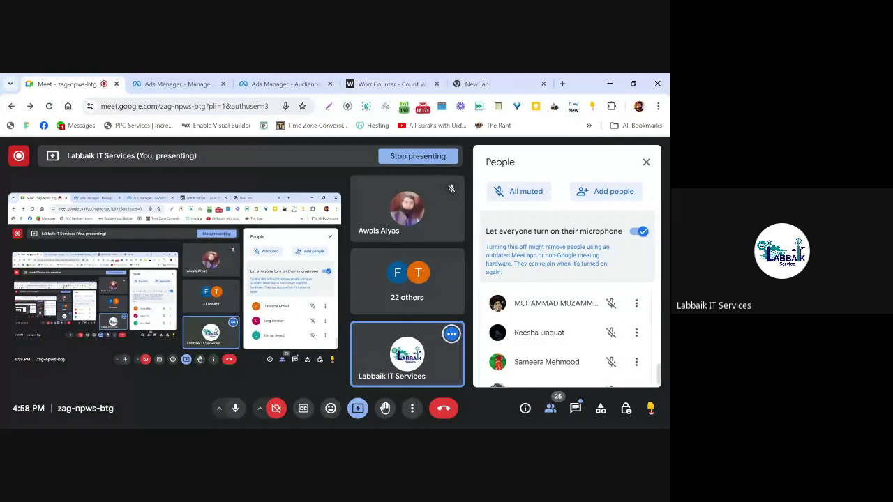